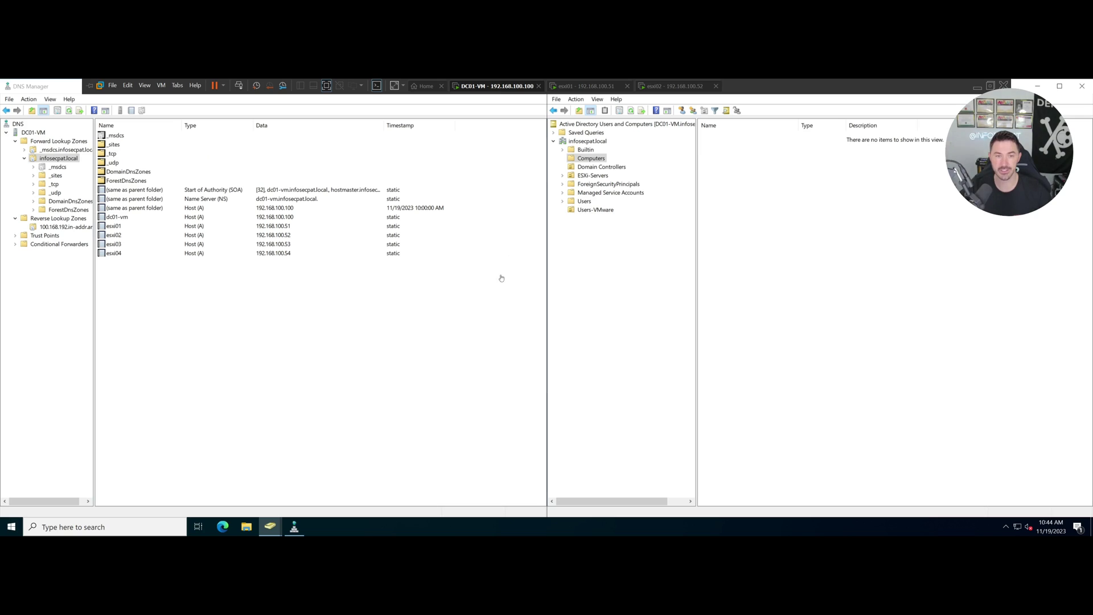
Launch Microsoft Edge from the taskbar, leaving the empty Computers container in ADUC.
{"action": "left_click", "coordinate": [222, 527]}
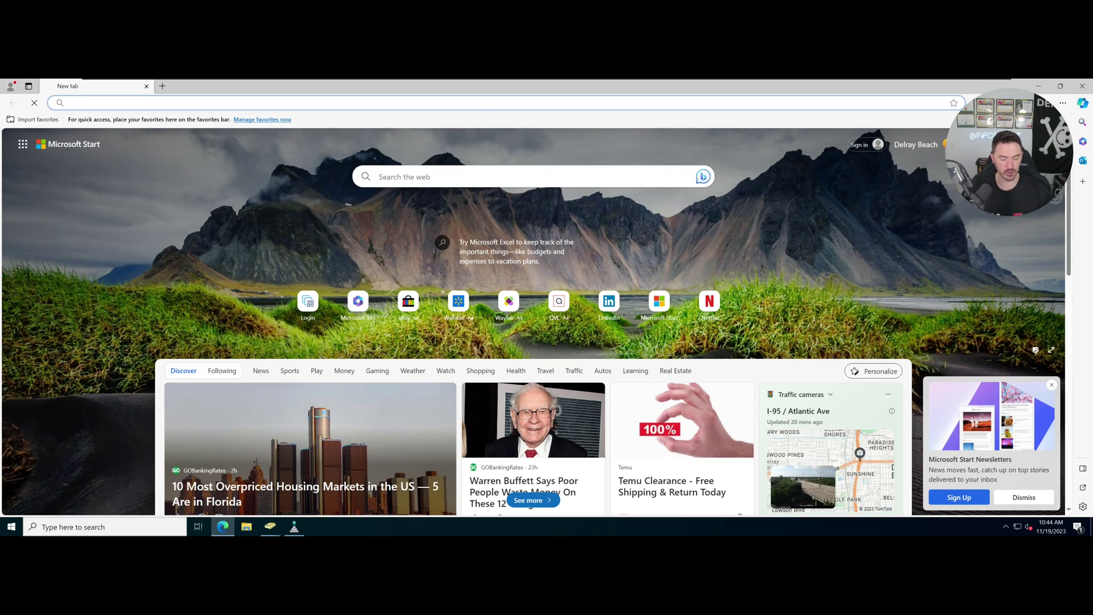
Load google.com and search for 'what is vmware esxi'.
{"action": "type", "text": "google.com"}
{"action": "key", "text": "Return"}
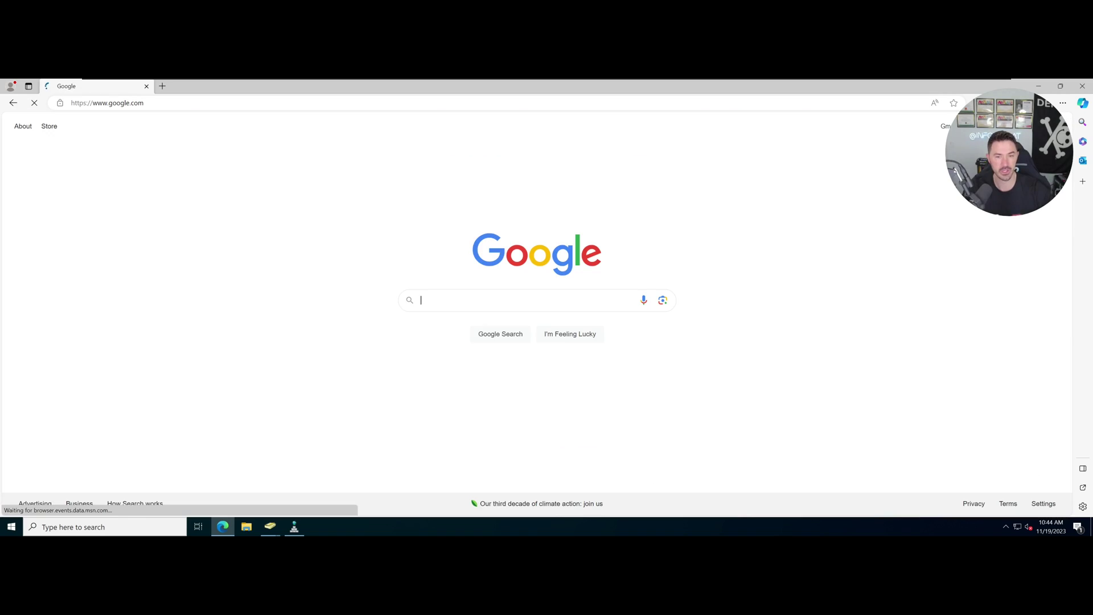
{"action": "type", "text": "what is vmwa"}
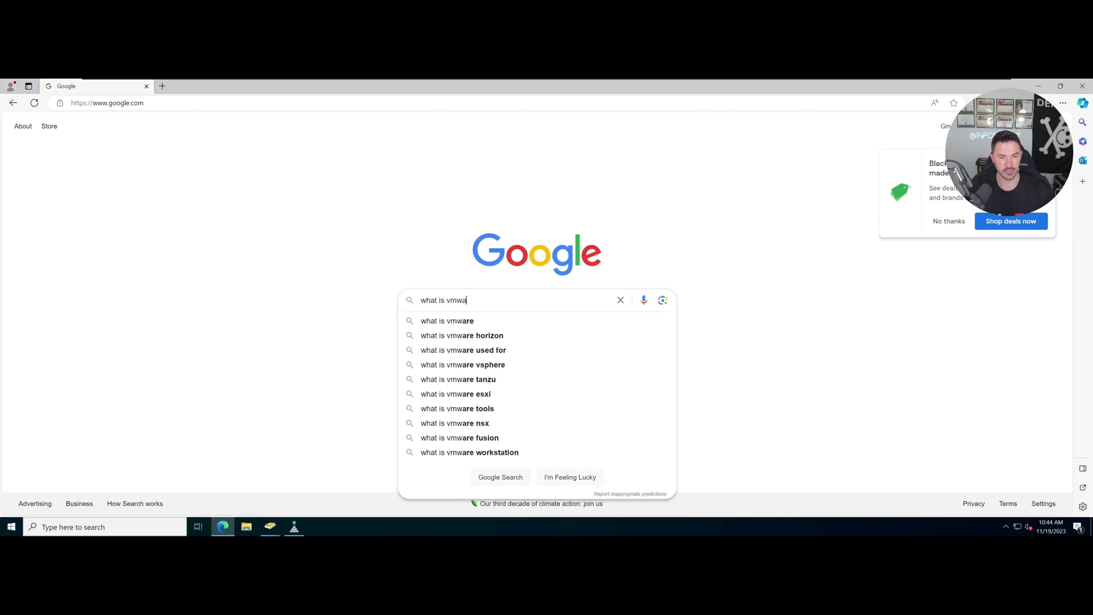
{"action": "type", "text": "re esxi"}
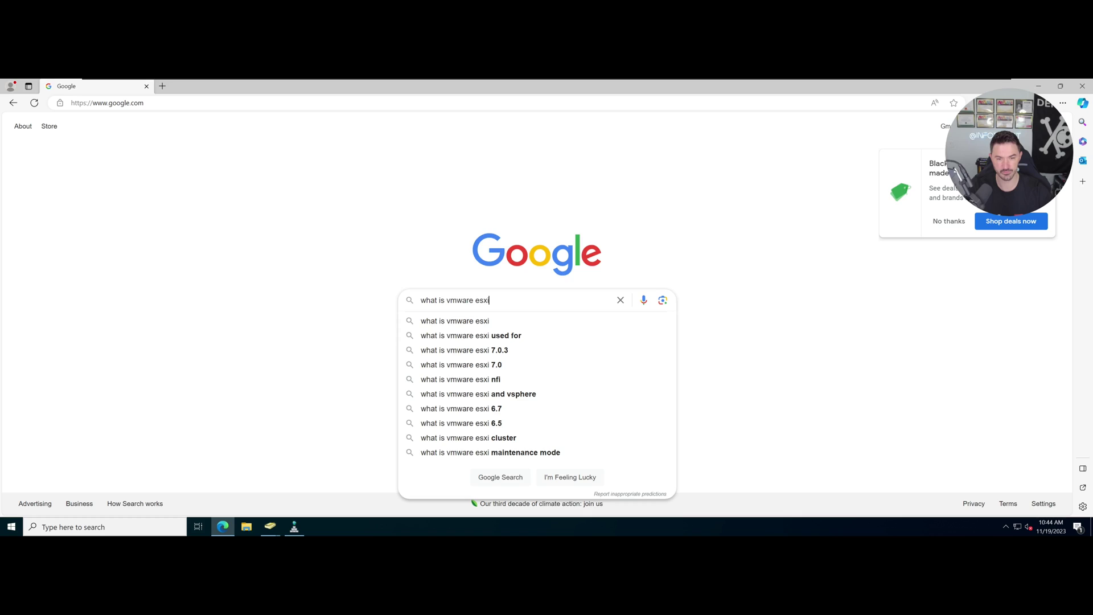
{"action": "key", "text": "Return"}
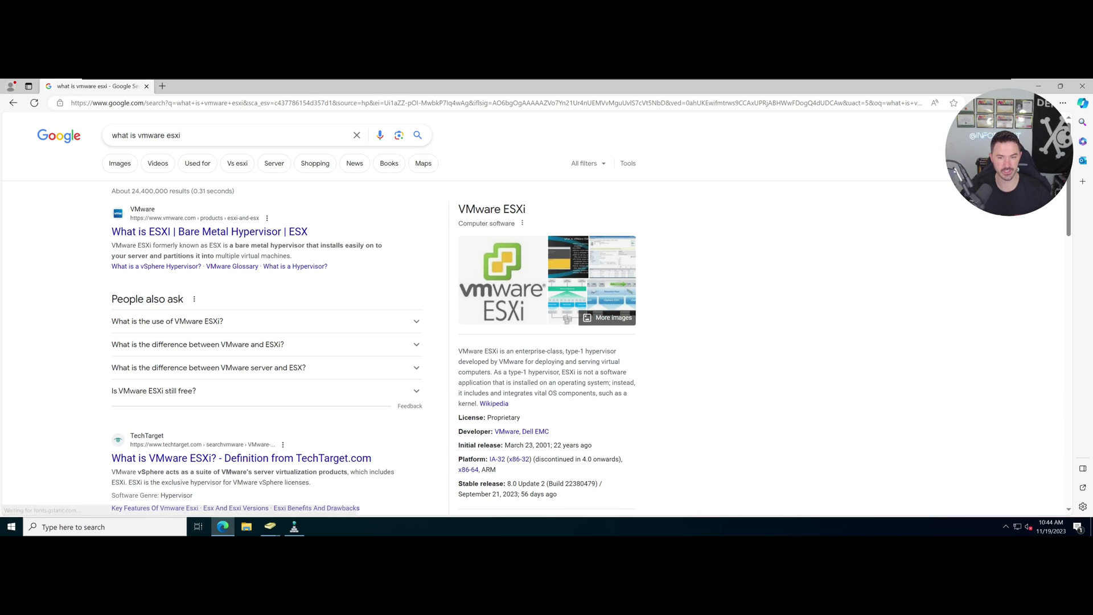
Zoom the results to 150% and highlight the knowledge panel's type-1 hypervisor description.
{"action": "key", "text": "ctrl+plus"}
{"action": "key", "text": "ctrl+plus"}
{"action": "key", "text": "ctrl+plus"}
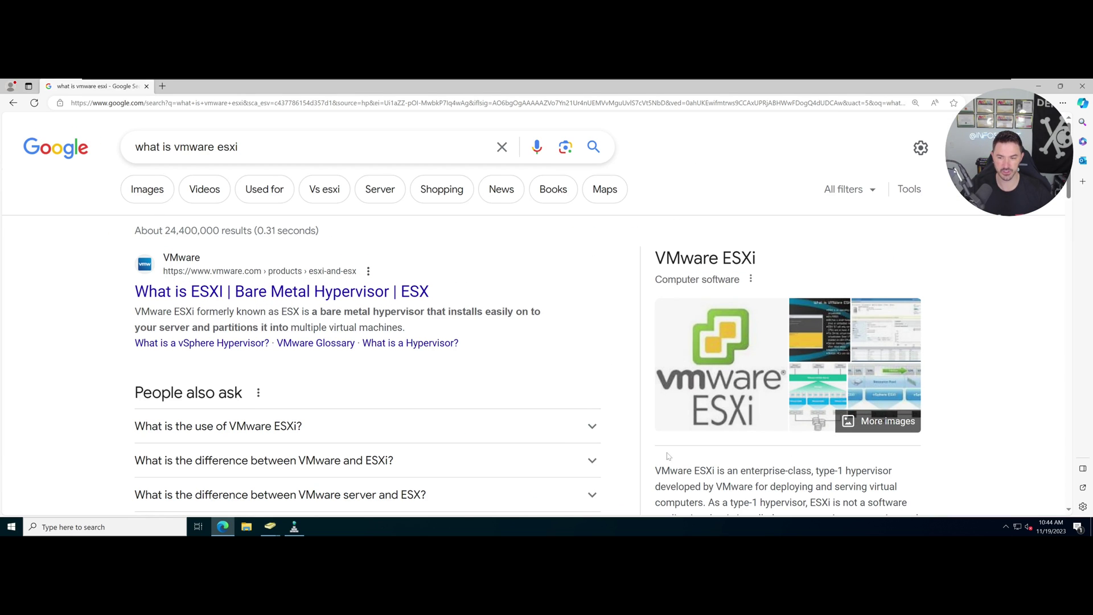
{"action": "scroll", "coordinate": [701, 375], "scroll_direction": "down", "scroll_amount": 3}
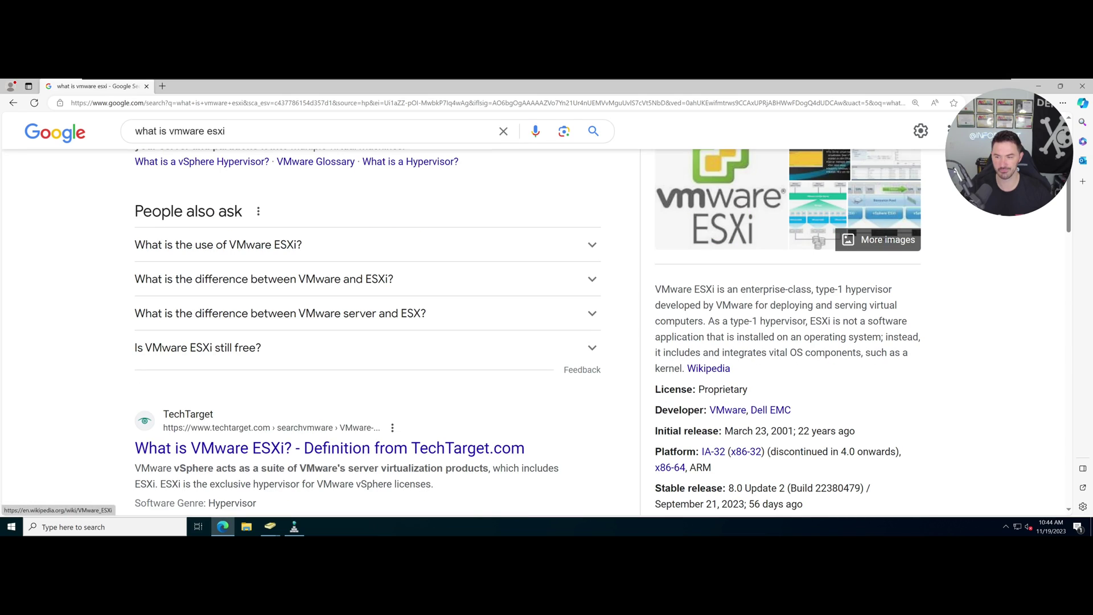
{"action": "left_click_drag", "start_coordinate": [682, 369], "coordinate": [658, 288]}
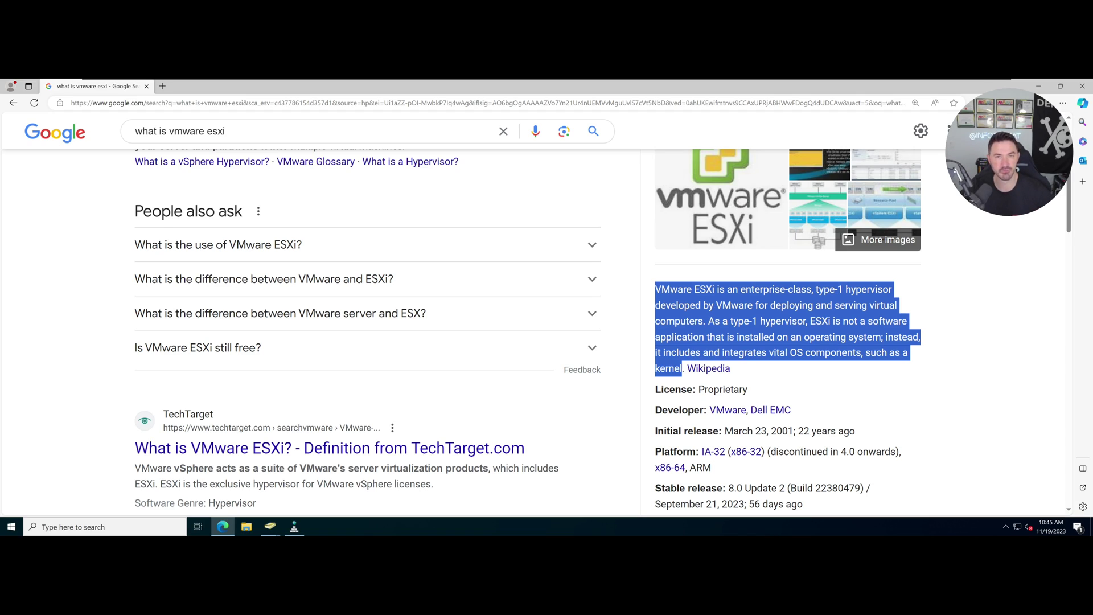
{"action": "left_click", "coordinate": [741, 319]}
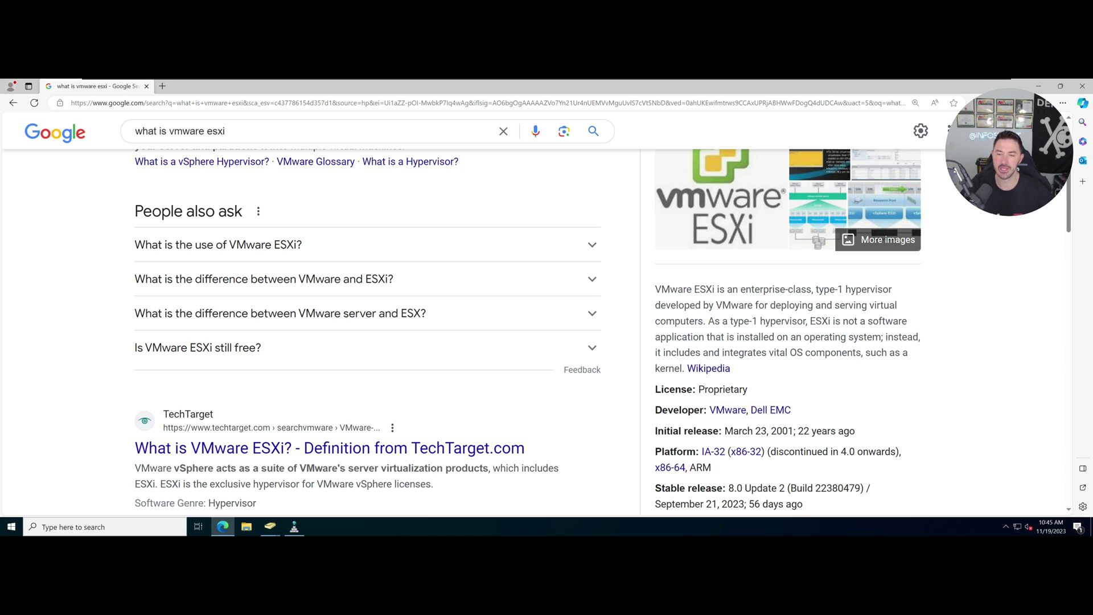
{"action": "left_click_drag", "start_coordinate": [714, 321], "coordinate": [828, 320]}
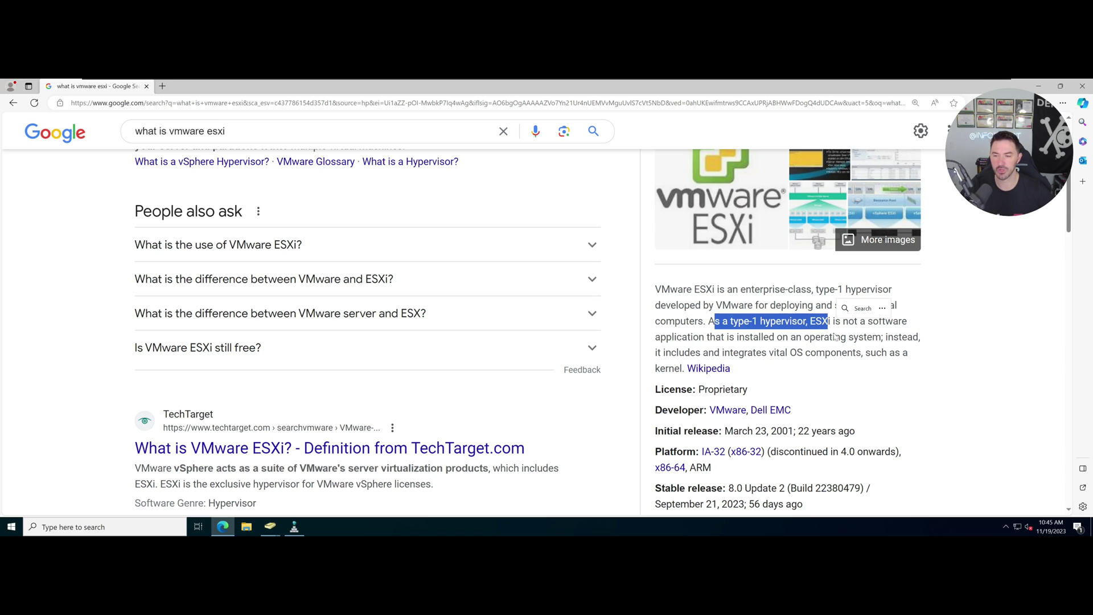
{"action": "left_click", "coordinate": [766, 335]}
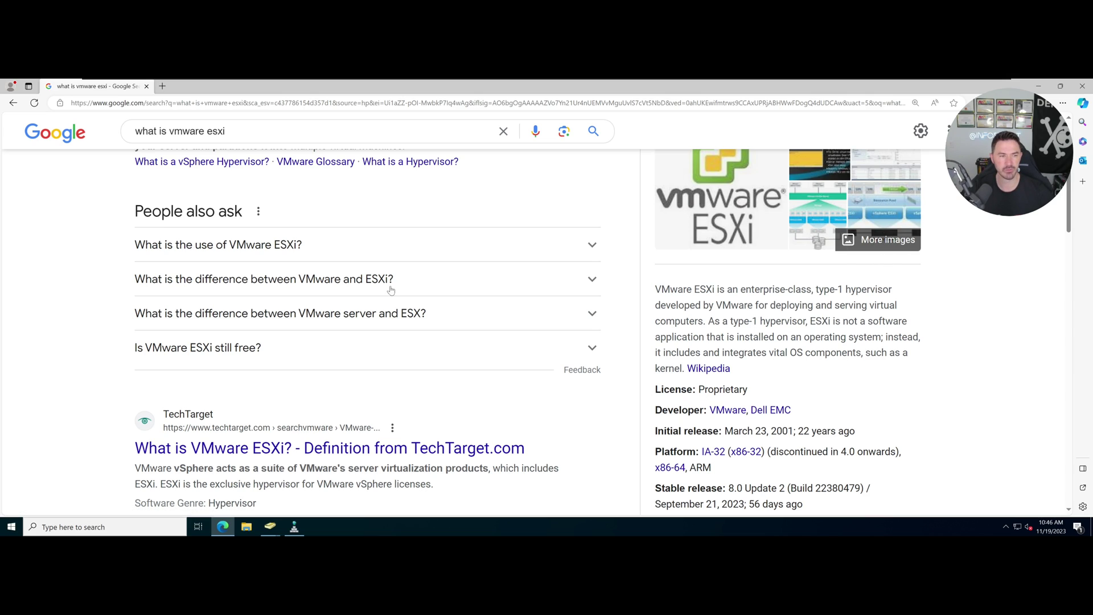
Expand the People also ask answer to 'What is the use of VMware ESXi?'.
{"action": "left_click", "coordinate": [295, 255]}
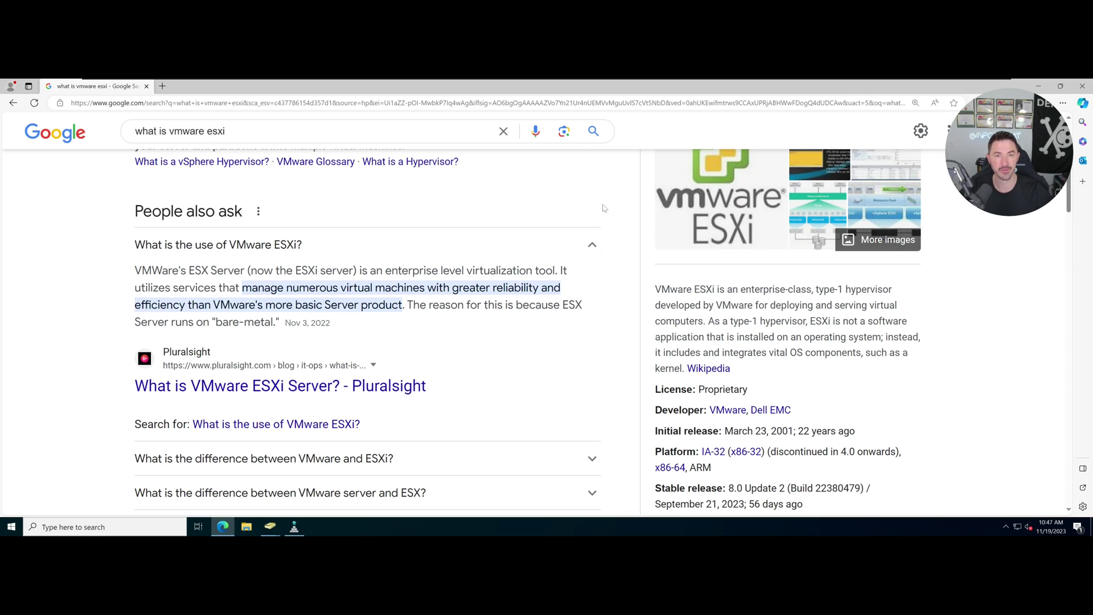
Minimize Edge and close the duplicate Active Directory Users and Computers window.
{"action": "left_click", "coordinate": [1039, 86]}
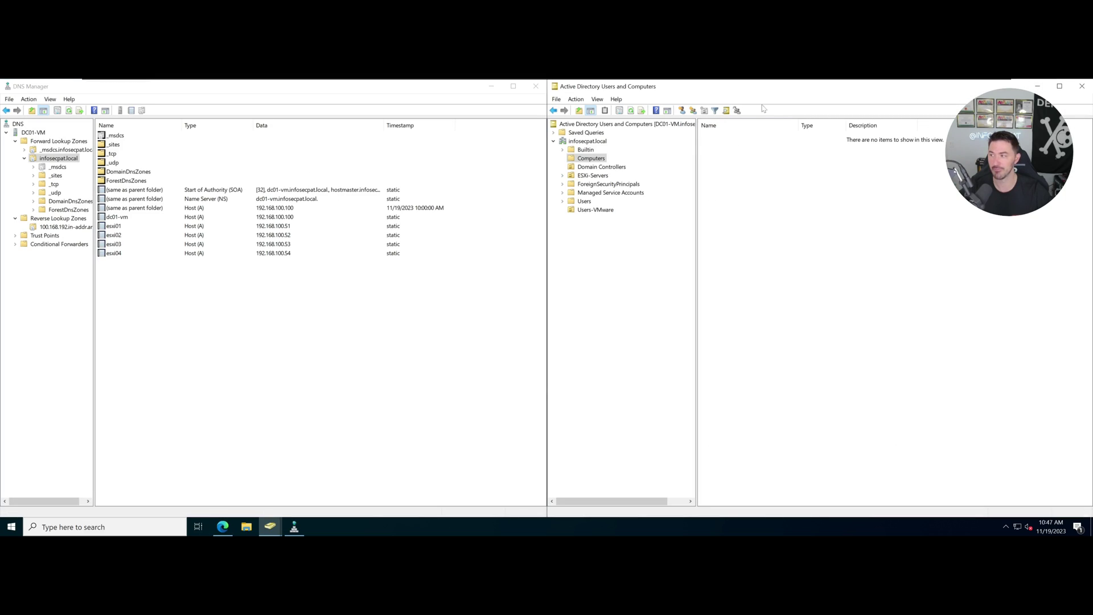
{"action": "double_click", "coordinate": [682, 88]}
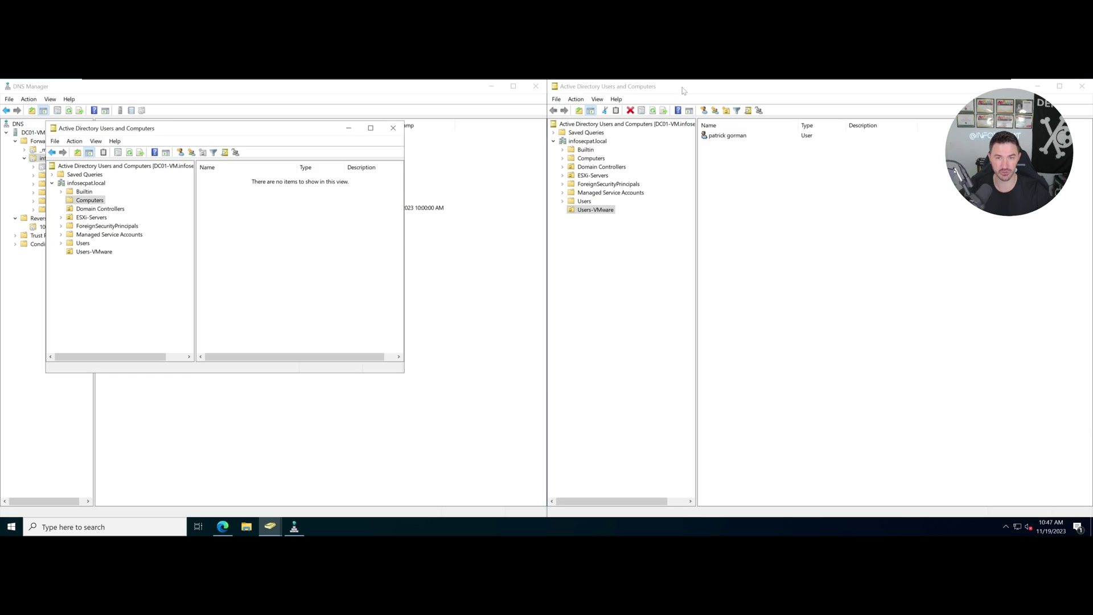
{"action": "left_click", "coordinate": [393, 128]}
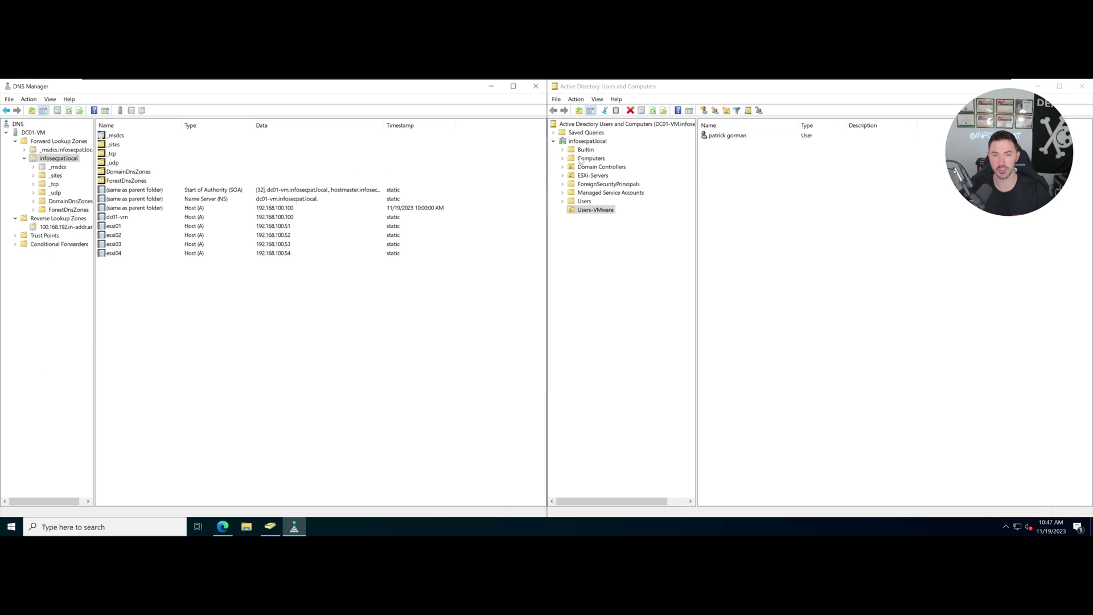
{"action": "left_click", "coordinate": [590, 209]}
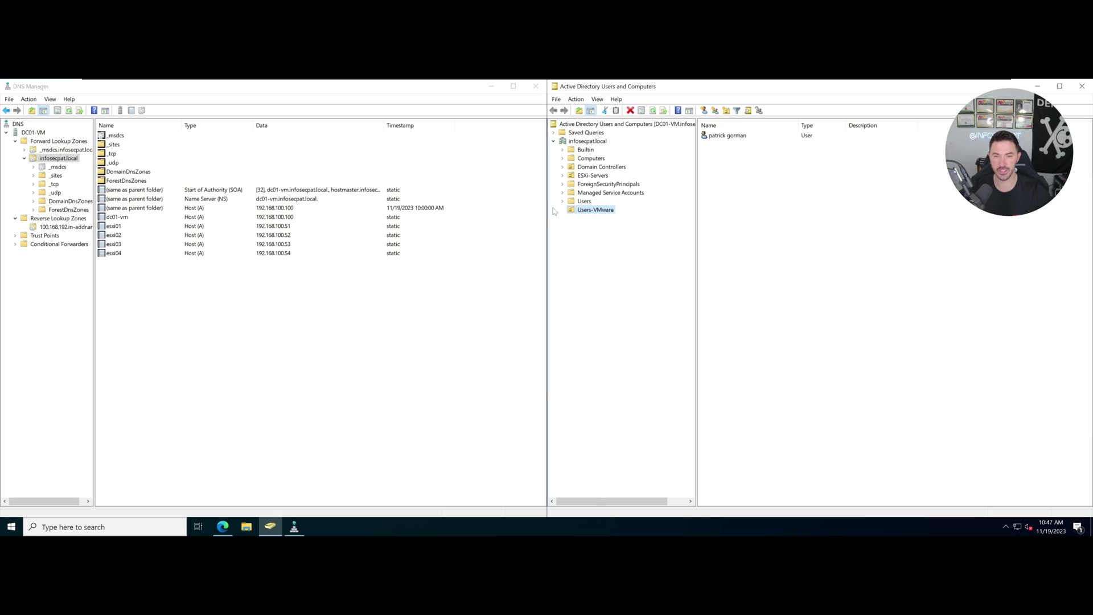
Create a computer account named Lab-YouTube at the infosecpat.local domain root.
{"action": "left_click", "coordinate": [592, 142]}
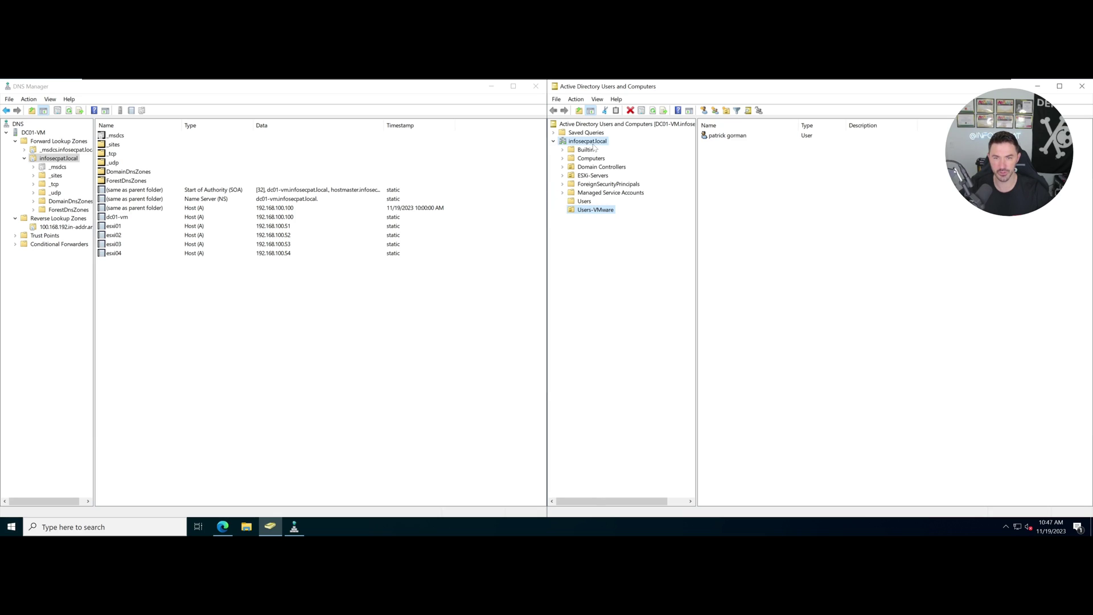
{"action": "right_click", "coordinate": [592, 142]}
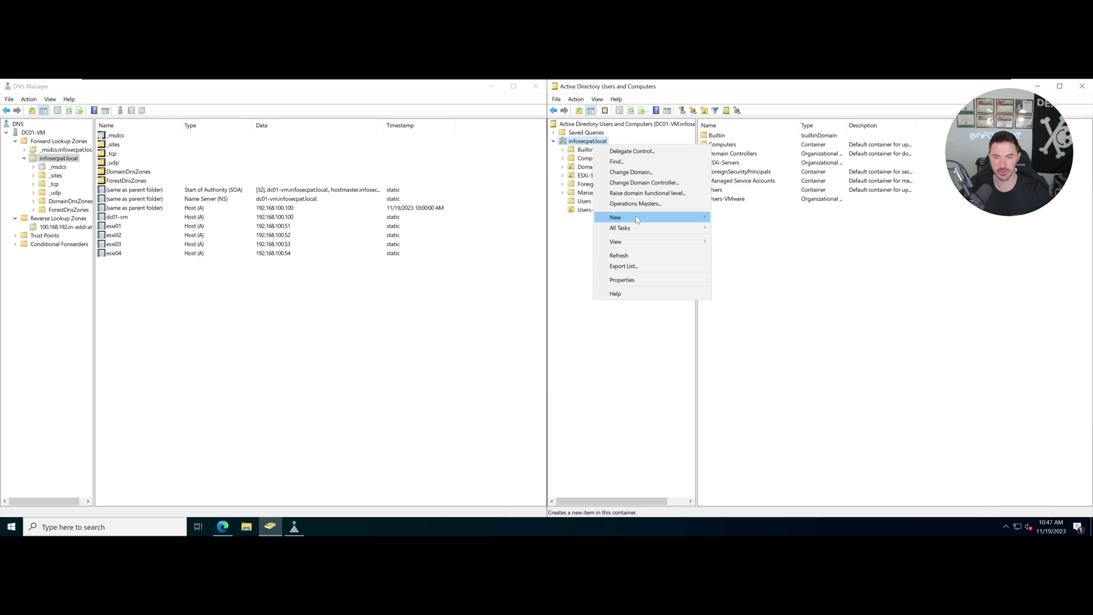
{"action": "mouse_move", "coordinate": [637, 218]}
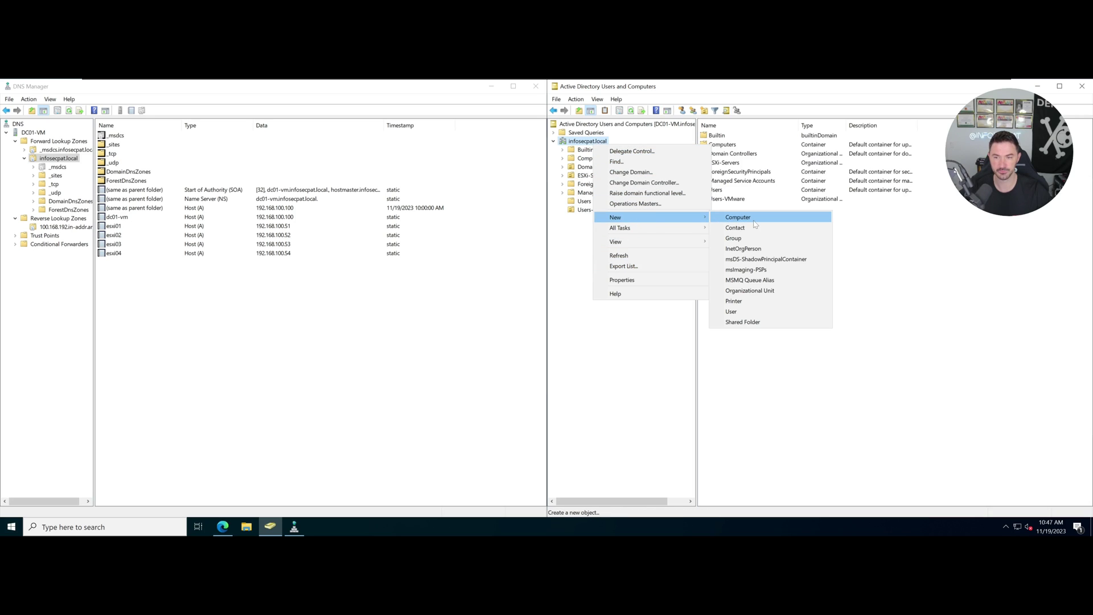
{"action": "left_click", "coordinate": [754, 222]}
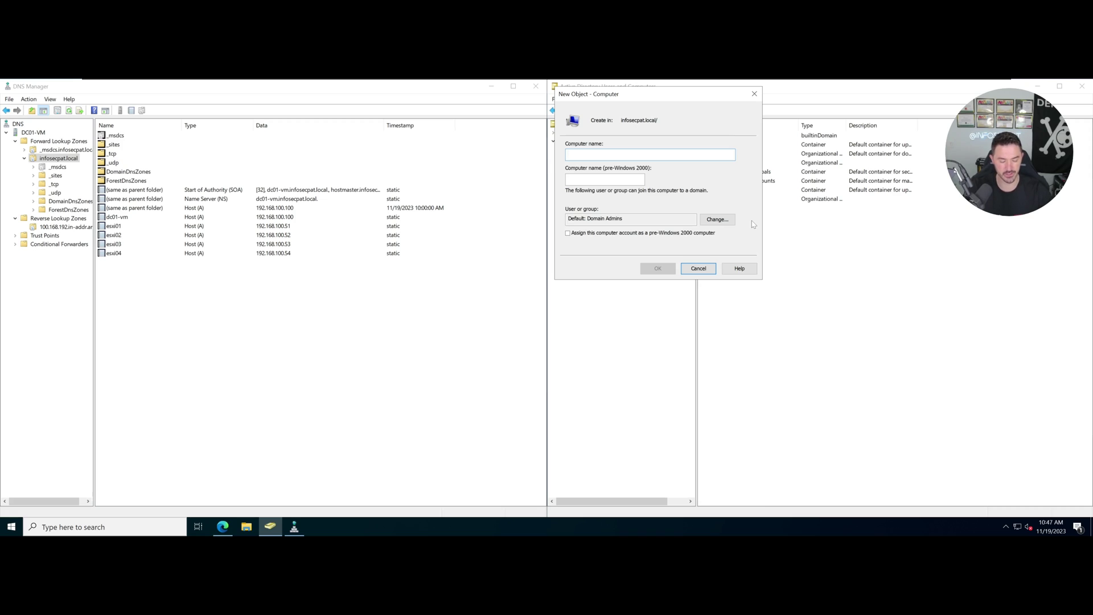
{"action": "type", "text": "Lab-Y"}
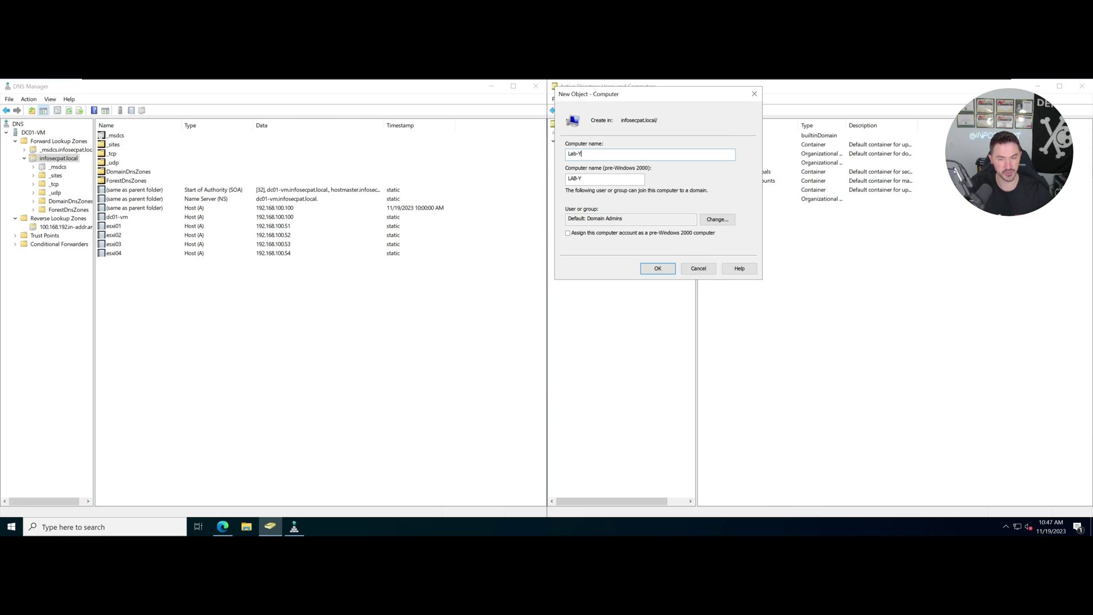
{"action": "type", "text": "ouTuvbe"}
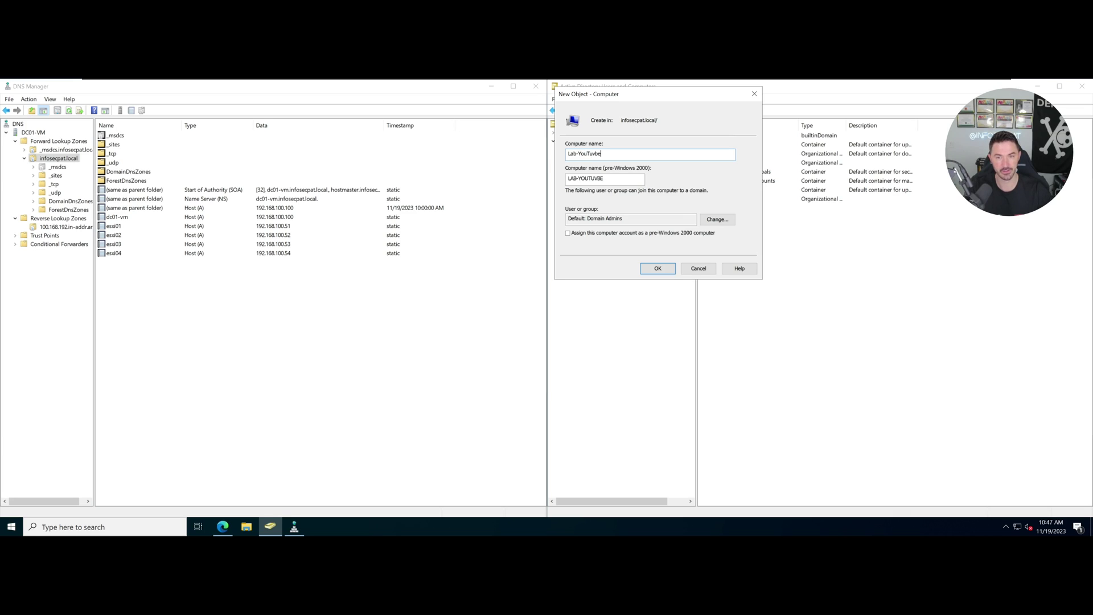
{"action": "key", "text": "BackSpace"}
{"action": "key", "text": "BackSpace"}
{"action": "key", "text": "BackSpace"}
{"action": "type", "text": "be"}
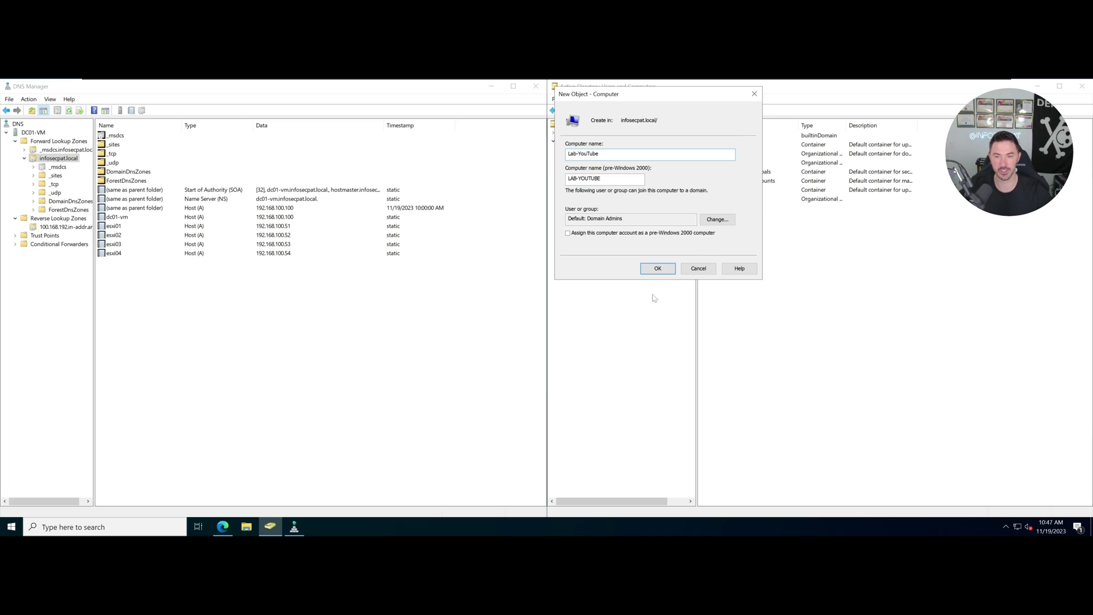
{"action": "left_click", "coordinate": [658, 268]}
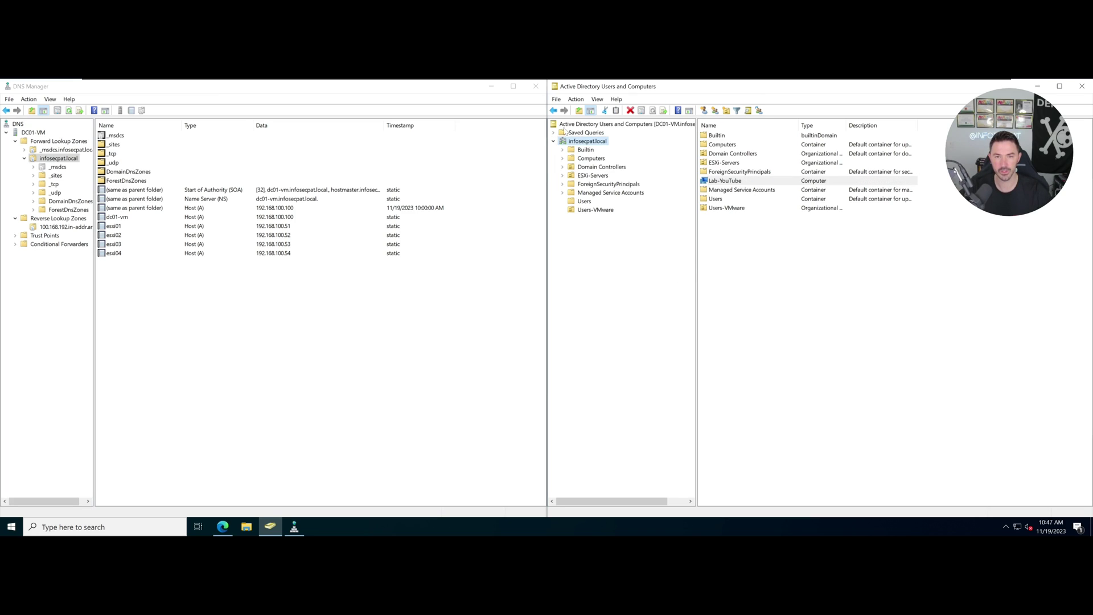
{"action": "left_click", "coordinate": [583, 211]}
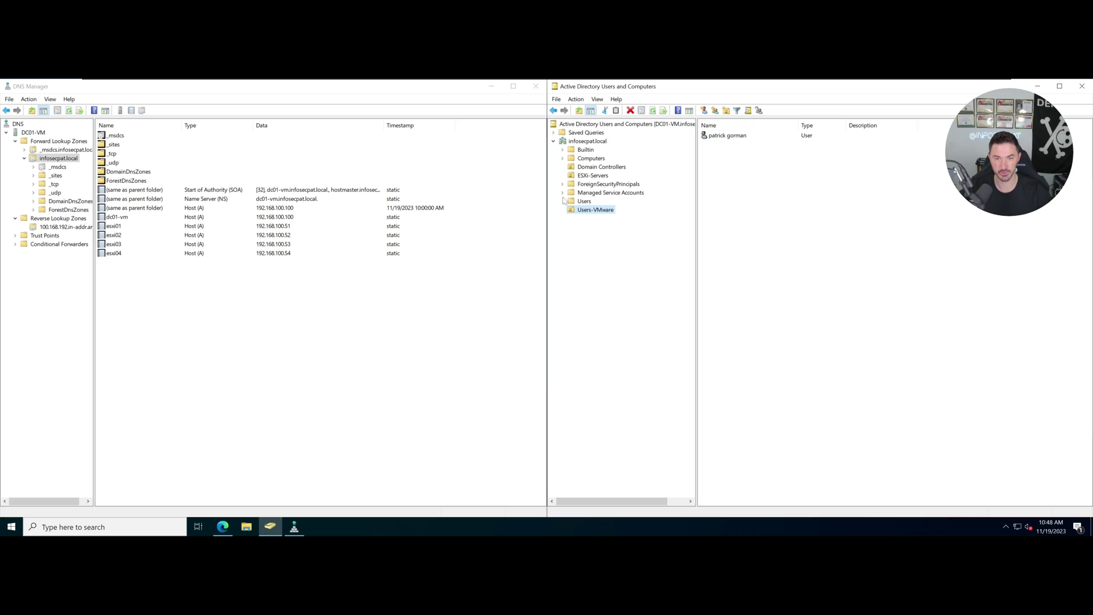
{"action": "left_click", "coordinate": [587, 141]}
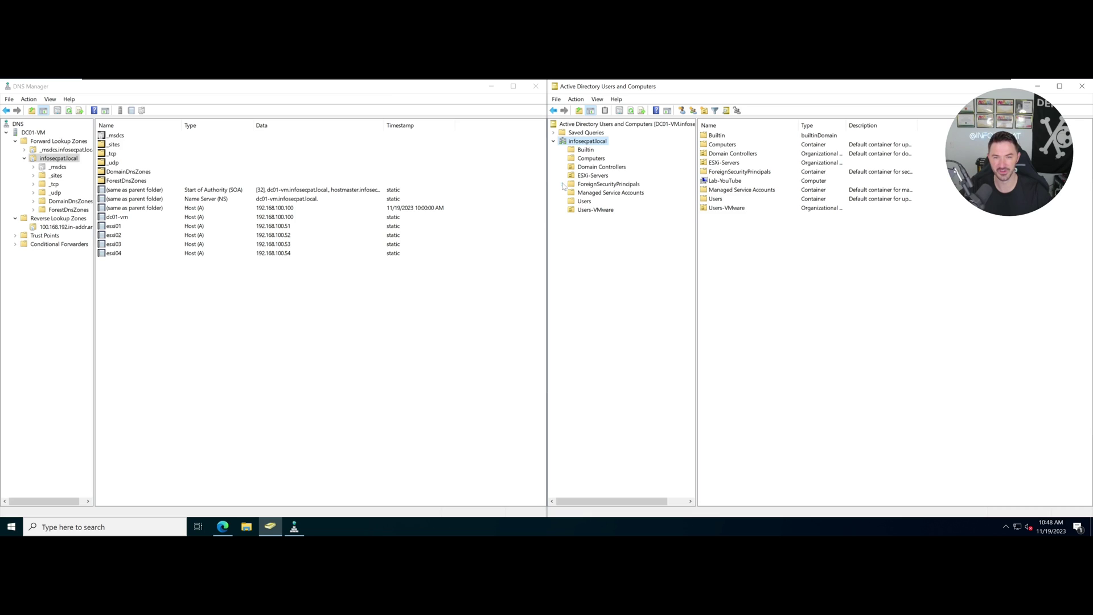
{"action": "right_click", "coordinate": [595, 145]}
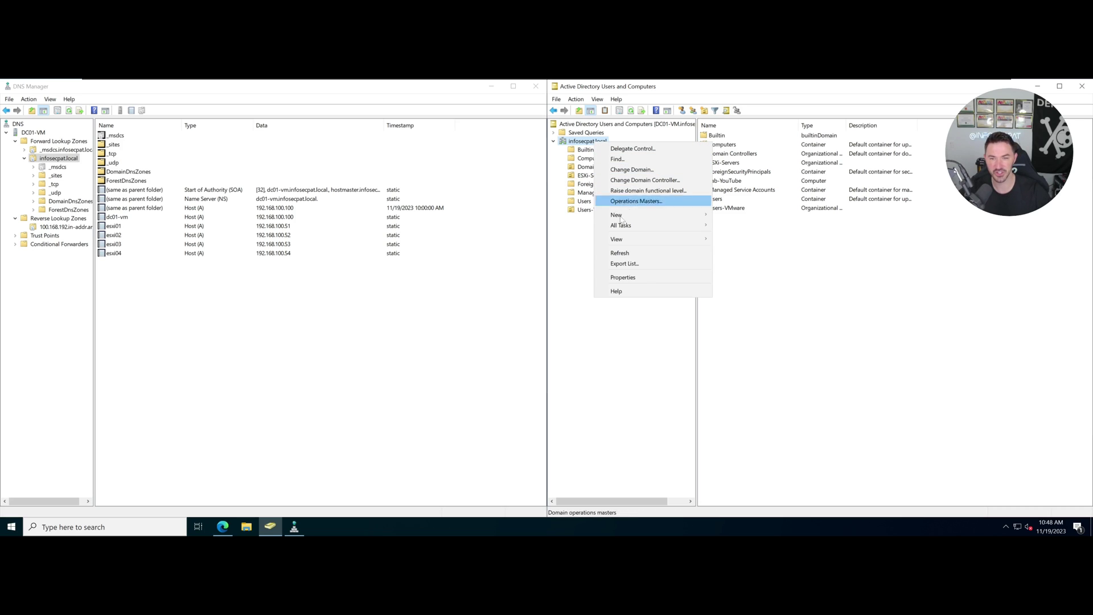
{"action": "mouse_move", "coordinate": [655, 215]}
{"action": "left_click", "coordinate": [721, 290]}
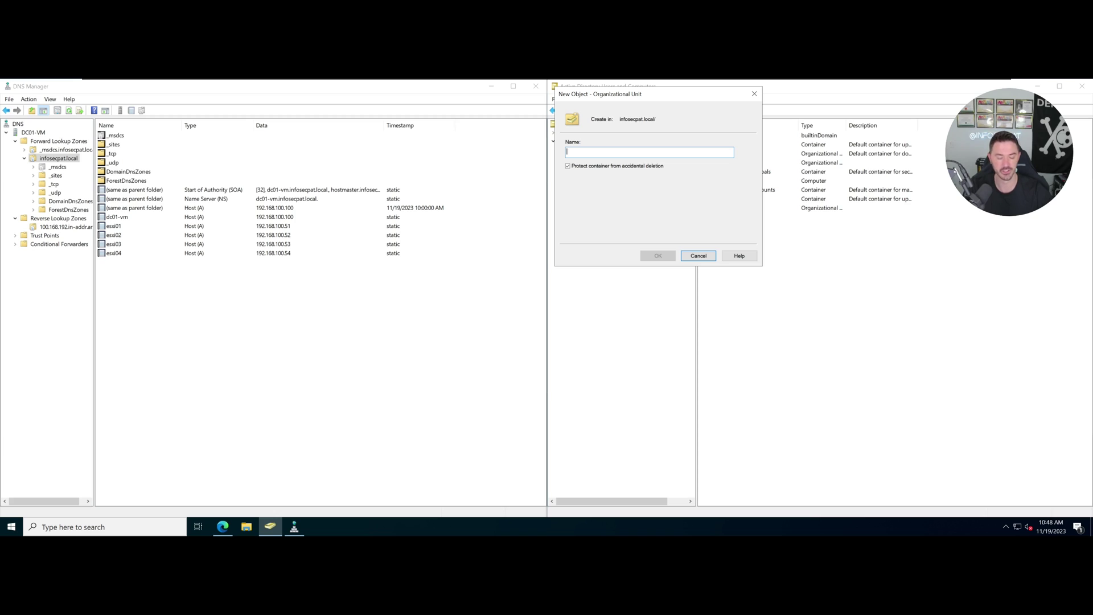
{"action": "type", "text": "YouTube-VM-Labs"}
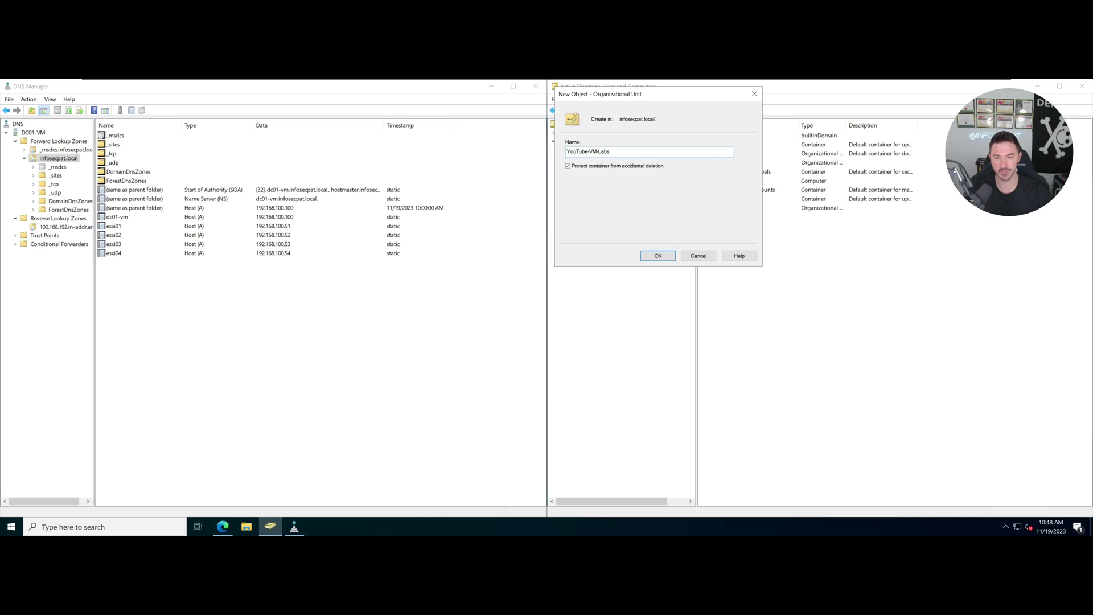
{"action": "key", "text": "Return"}
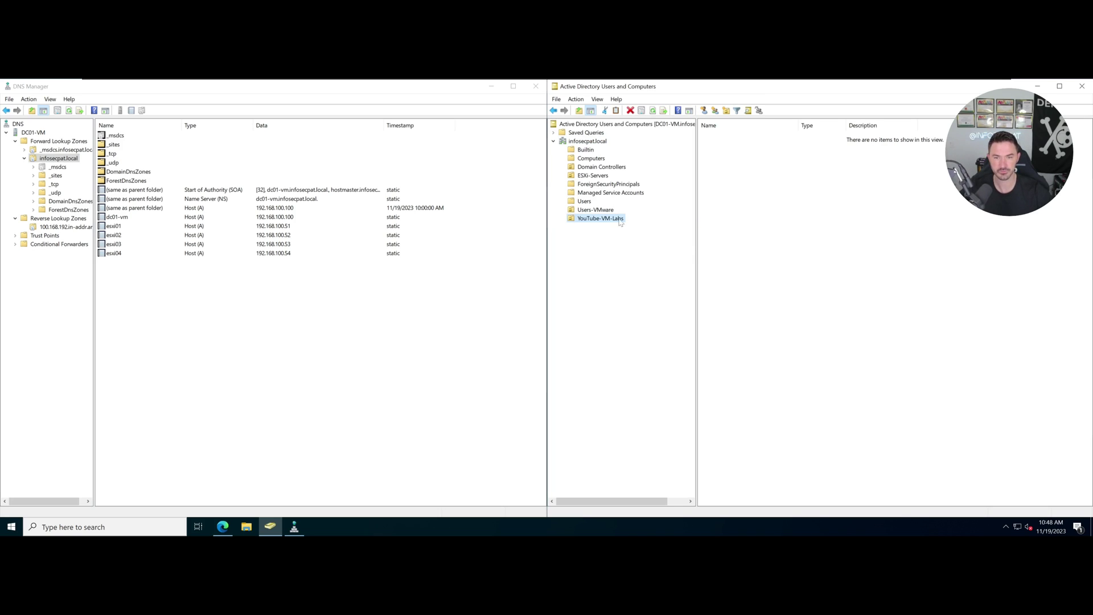
{"action": "left_click_drag", "start_coordinate": [595, 209], "coordinate": [606, 221]}
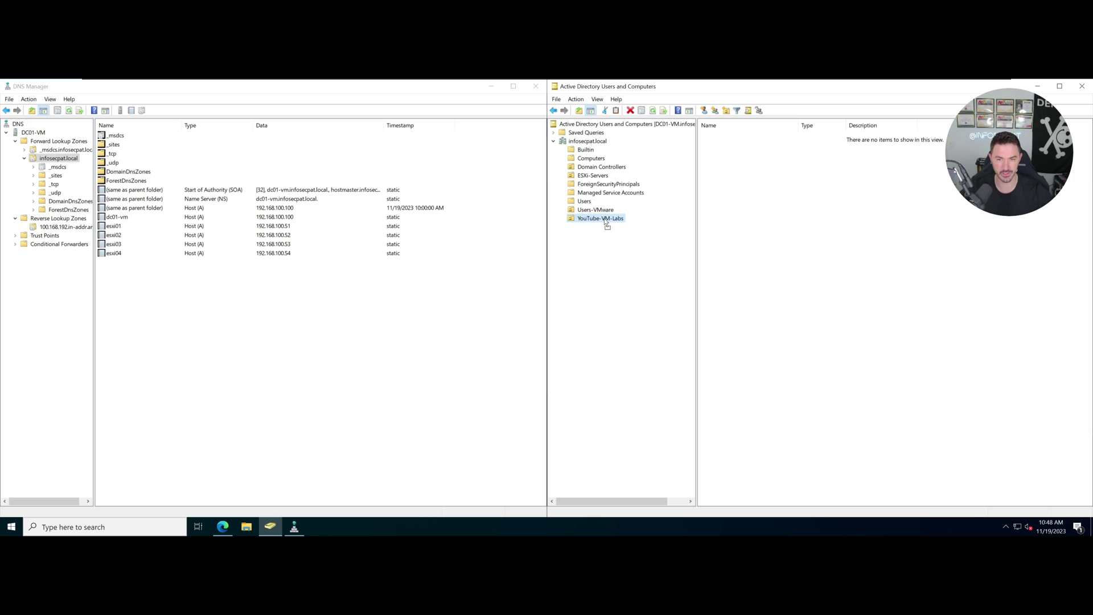
{"action": "left_click", "coordinate": [787, 332]}
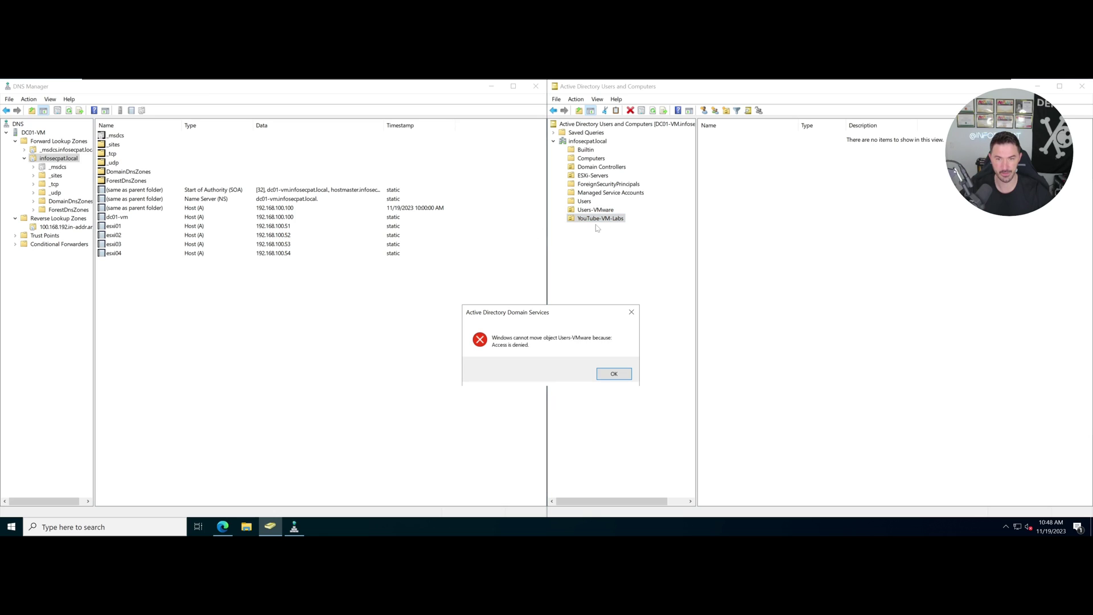
{"action": "left_click", "coordinate": [606, 377]}
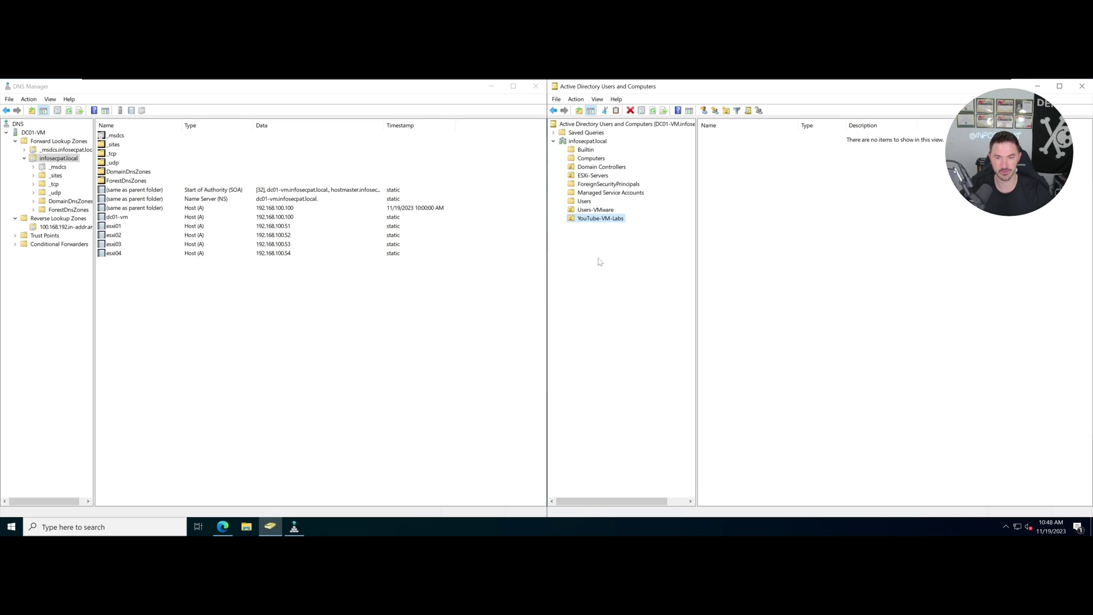
Check who manages YouTube-VM-Labs in its properties, closing without changes.
{"action": "right_click", "coordinate": [601, 211]}
{"action": "left_click", "coordinate": [576, 99]}
{"action": "left_click", "coordinate": [576, 99]}
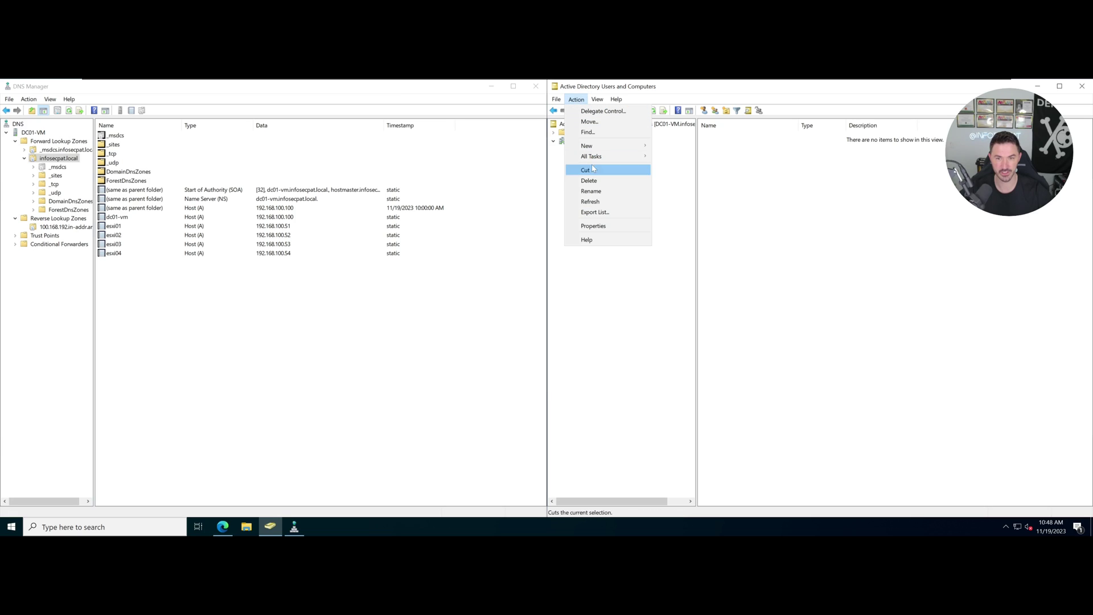
{"action": "left_click", "coordinate": [590, 226]}
{"action": "left_click", "coordinate": [763, 212]}
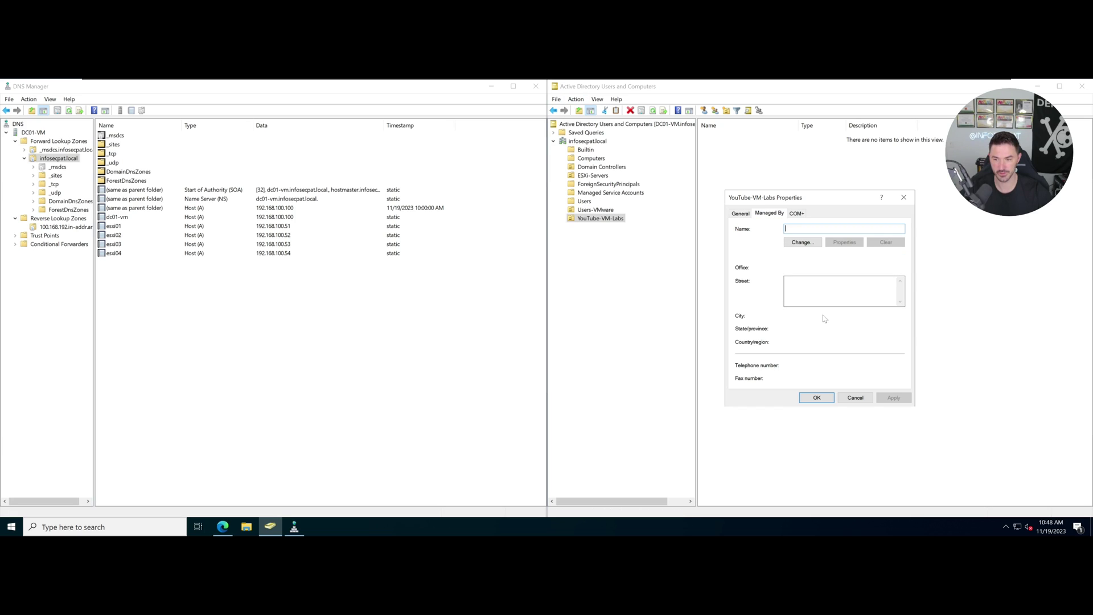
{"action": "left_click", "coordinate": [855, 398]}
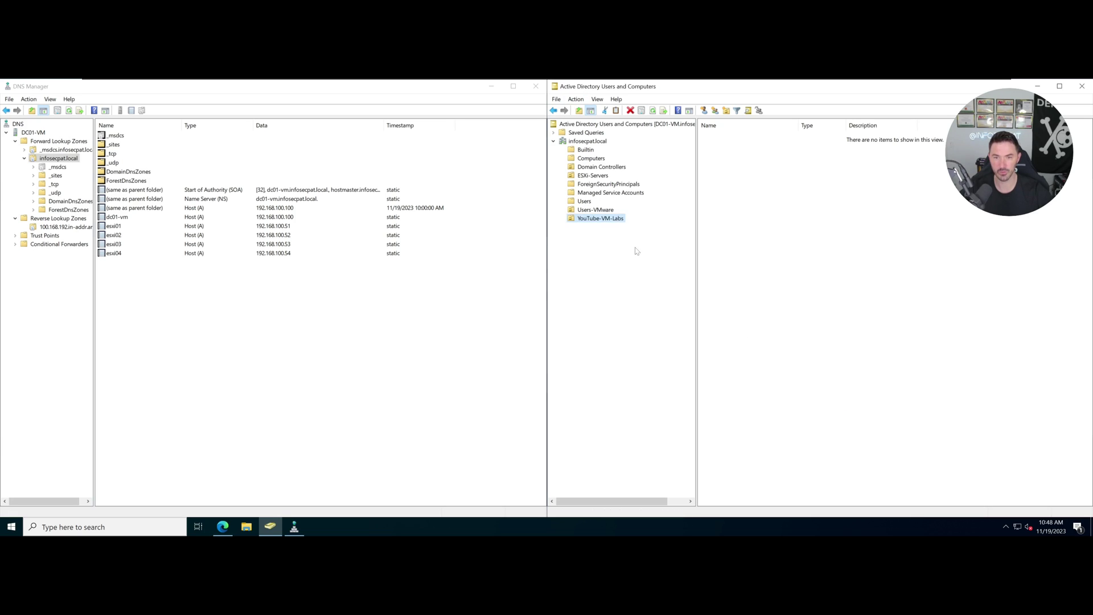
Create a Users organizational unit inside YouTube-VM-Labs.
{"action": "right_click", "coordinate": [593, 222]}
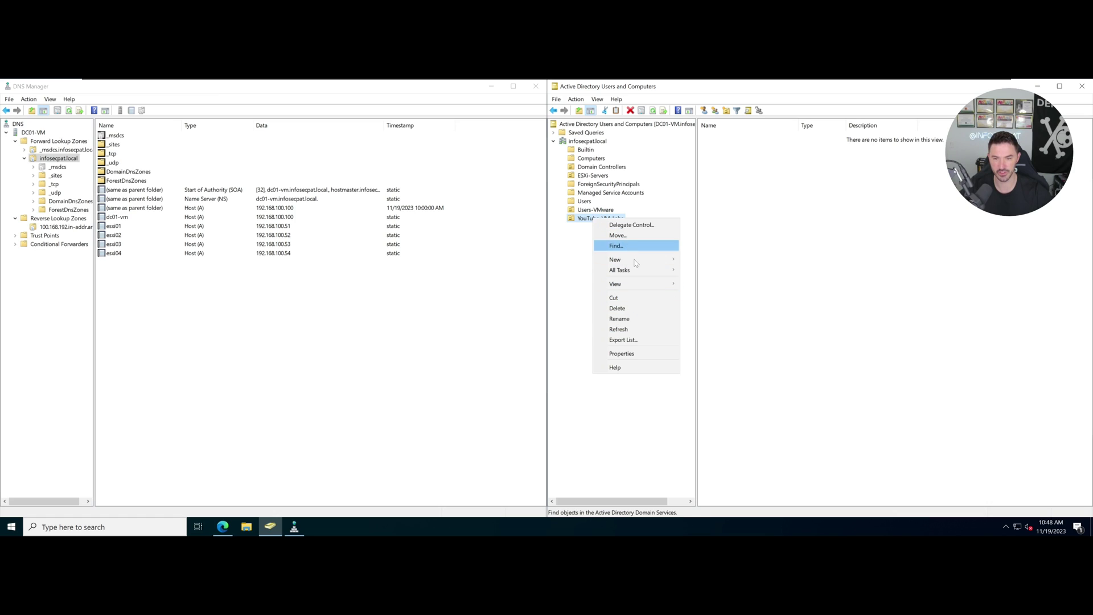
{"action": "mouse_move", "coordinate": [655, 263]}
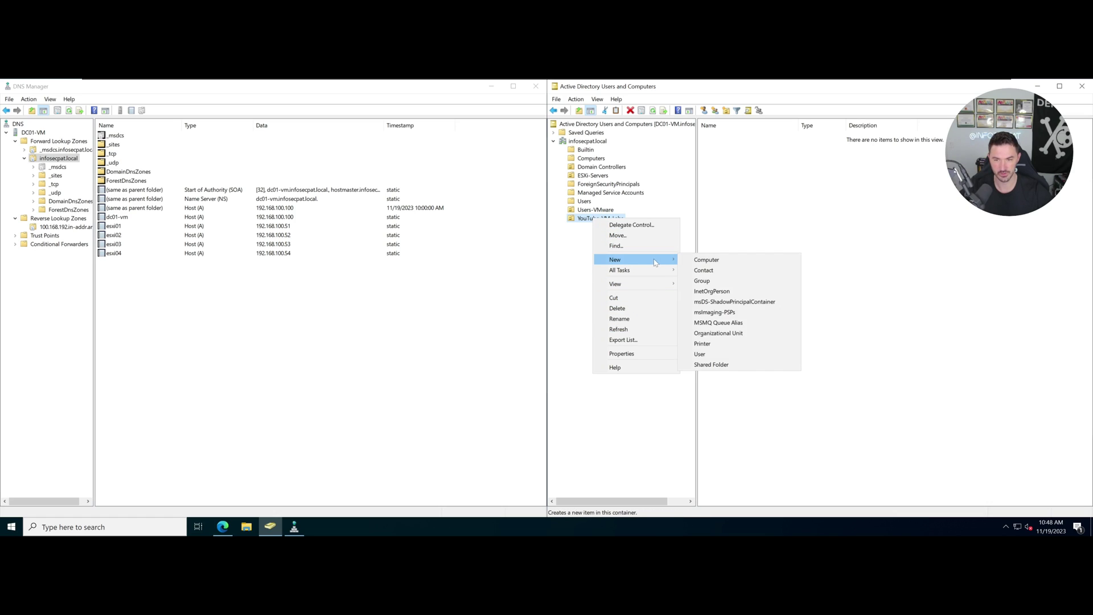
{"action": "left_click", "coordinate": [717, 333]}
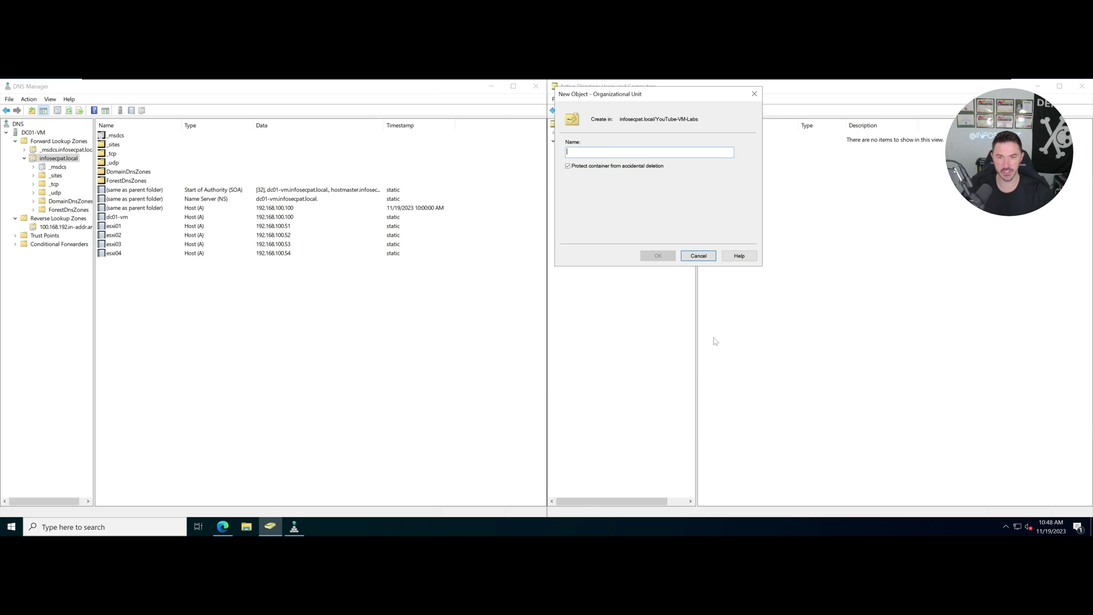
{"action": "type", "text": "Users"}
{"action": "key", "text": "Return"}
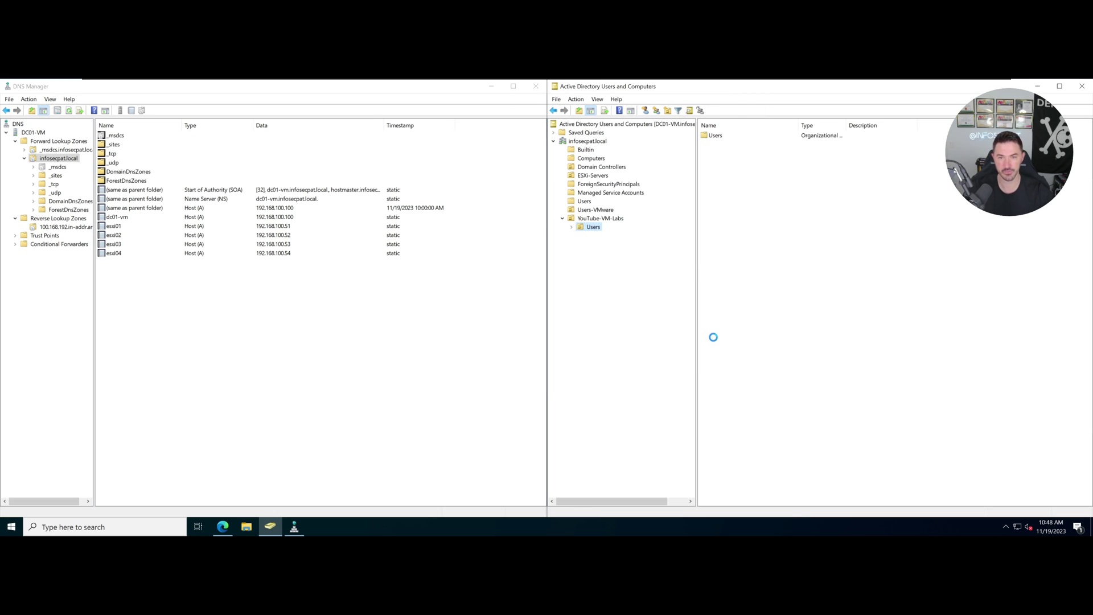
Start a new group in YouTube-VM-Labs, then cancel it.
{"action": "left_click", "coordinate": [601, 219]}
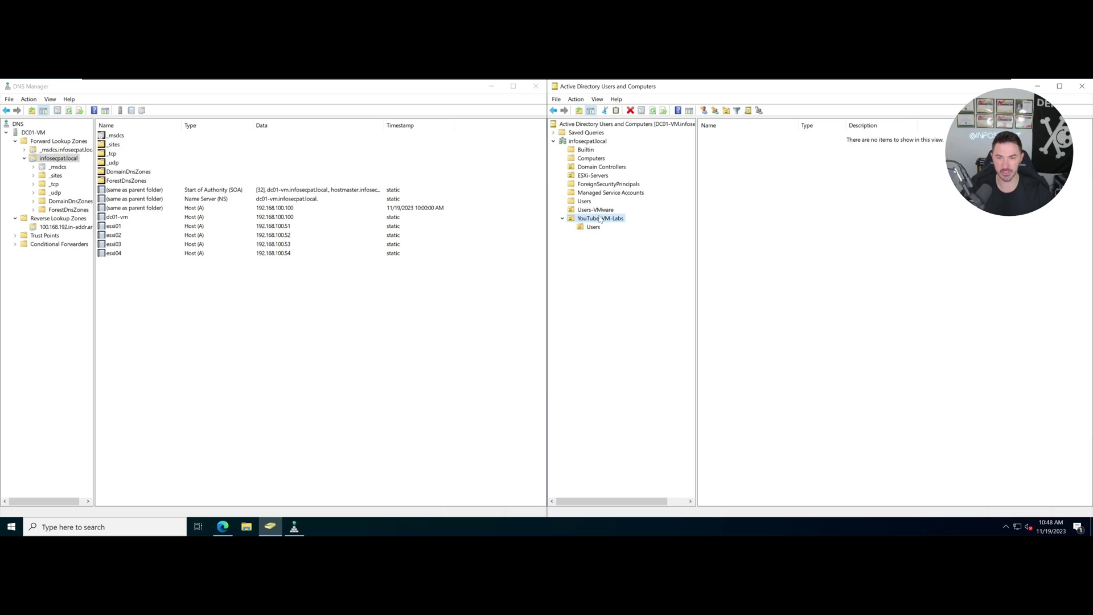
{"action": "right_click", "coordinate": [601, 220]}
{"action": "mouse_move", "coordinate": [655, 257]}
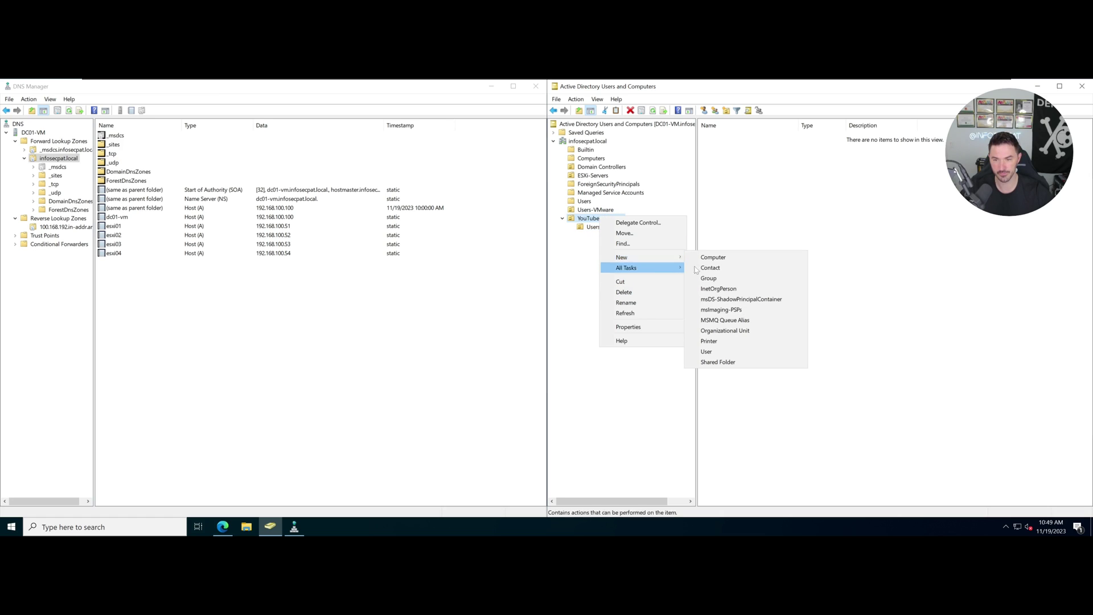
{"action": "left_click", "coordinate": [708, 277]}
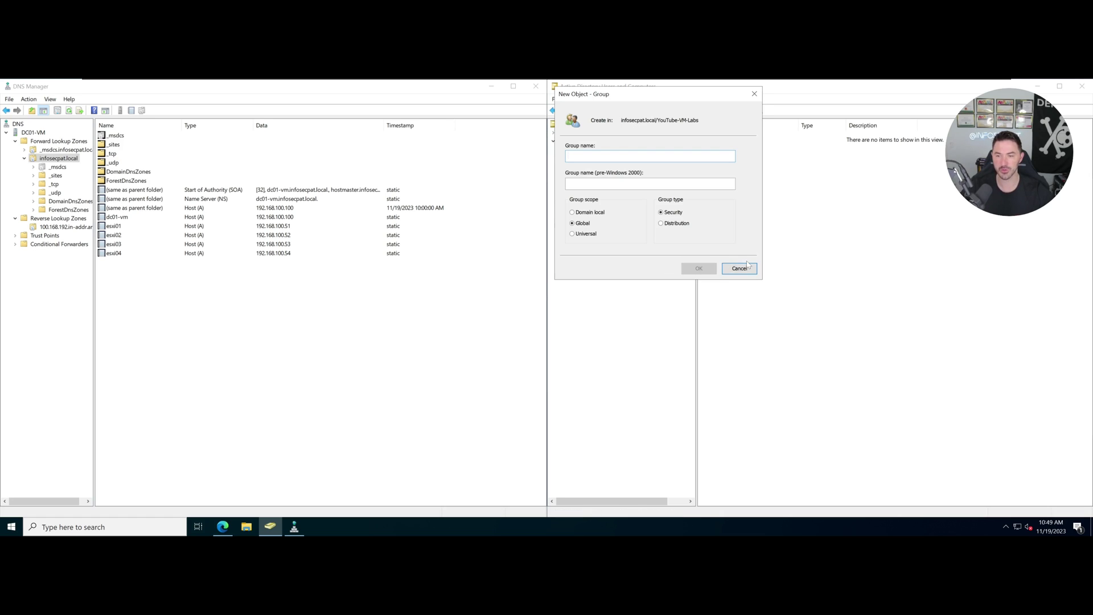
{"action": "left_click", "coordinate": [739, 268]}
Create a Groups organizational unit inside YouTube-VM-Labs.
{"action": "right_click", "coordinate": [597, 219]}
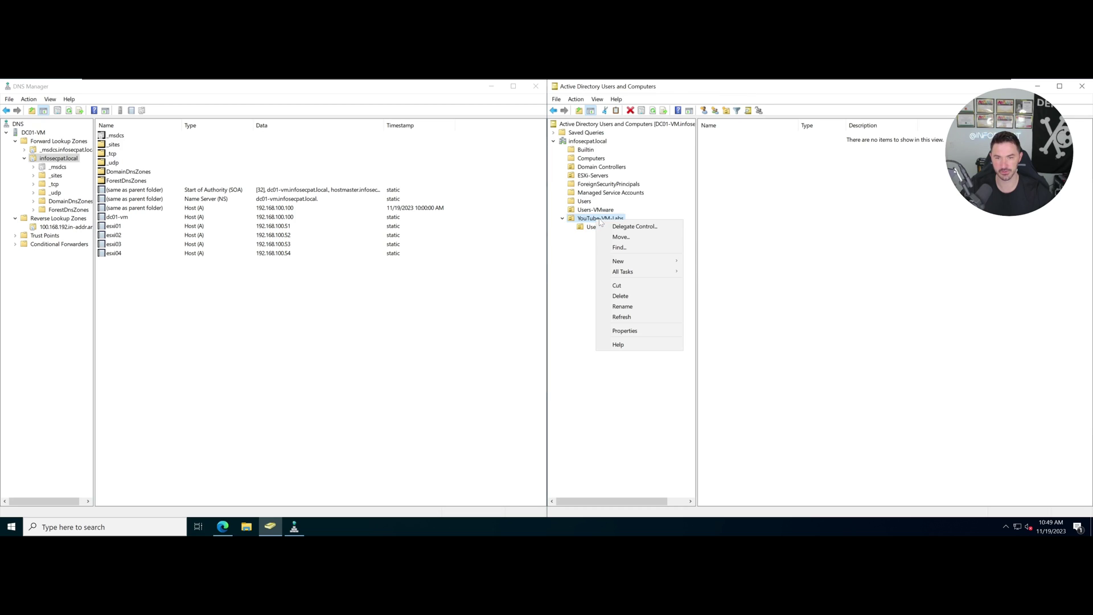
{"action": "mouse_move", "coordinate": [626, 260]}
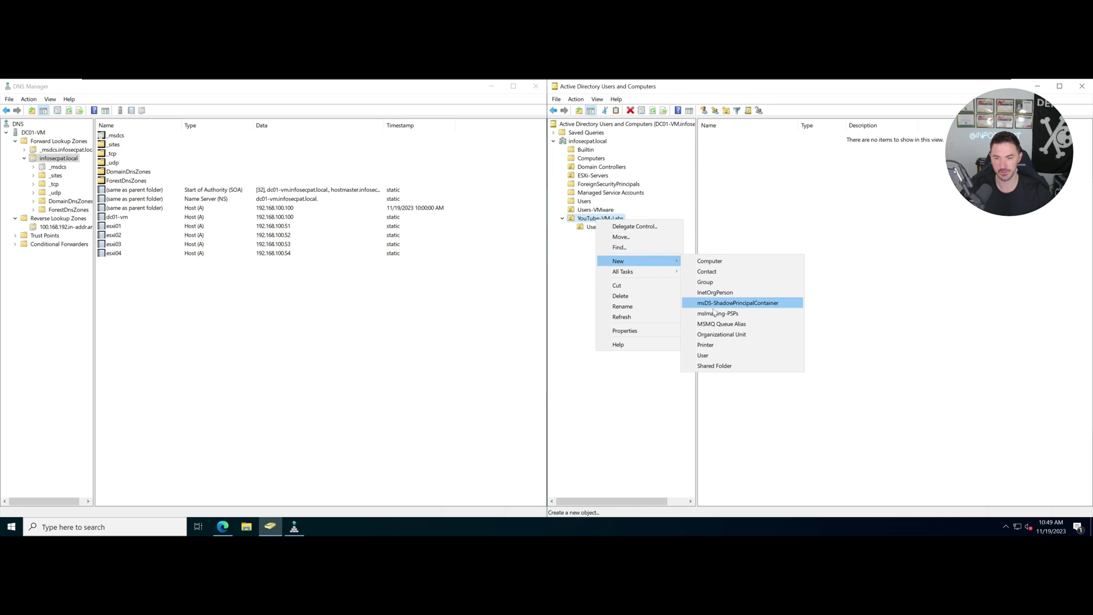
{"action": "left_click", "coordinate": [711, 337]}
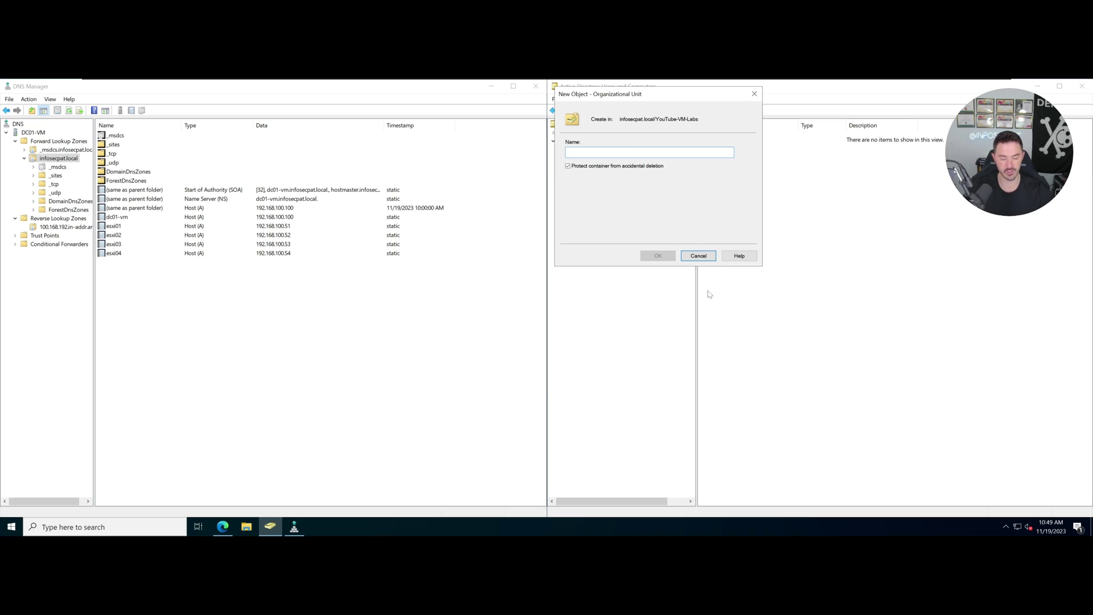
{"action": "left_click", "coordinate": [698, 256]}
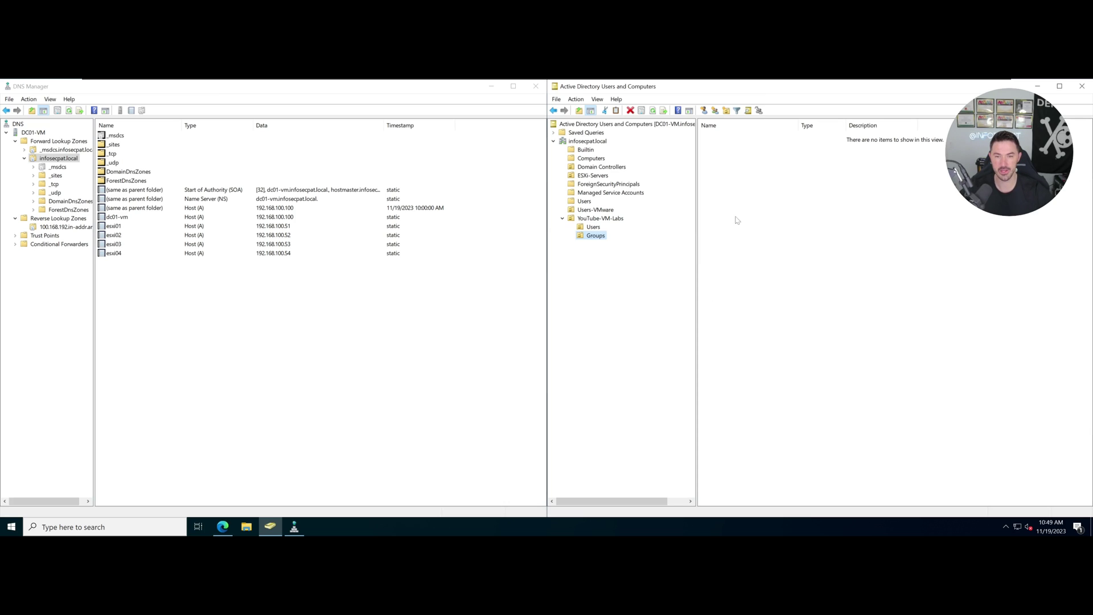
Add an ESXi-Servers OU inside YouTube-VM-Labs, then open the Users OU.
{"action": "left_click", "coordinate": [617, 219]}
{"action": "right_click", "coordinate": [617, 218]}
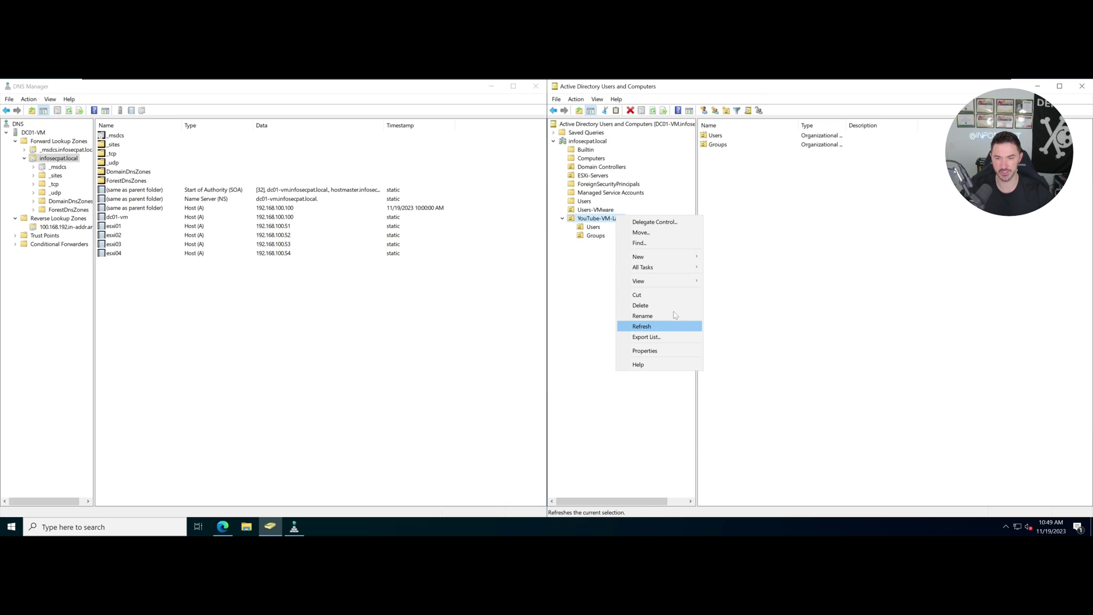
{"action": "mouse_move", "coordinate": [691, 262]}
{"action": "left_click", "coordinate": [740, 331]}
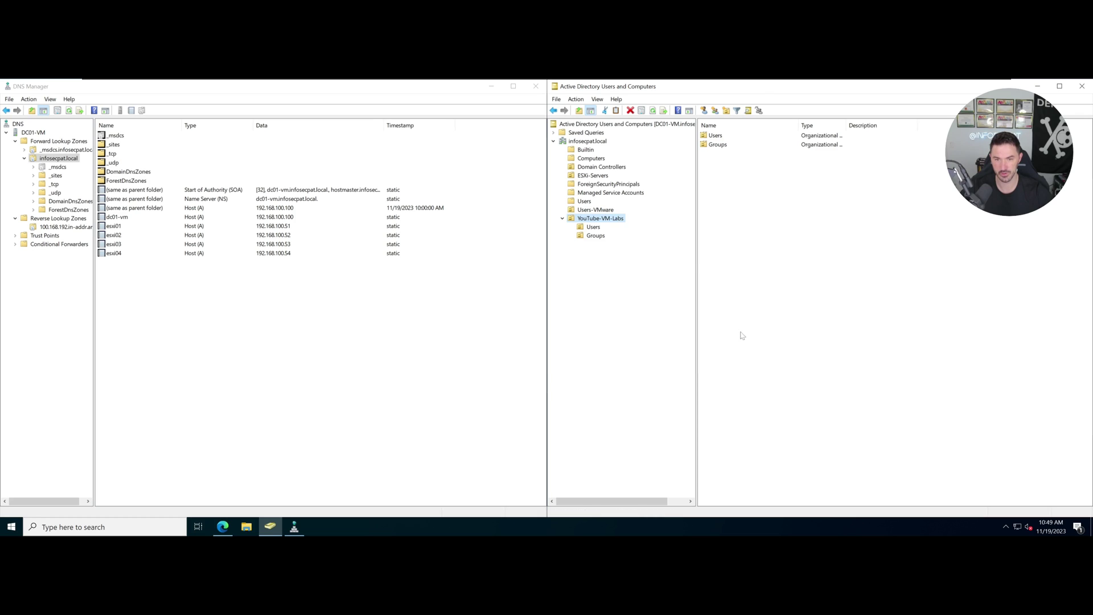
{"action": "type", "text": "E"}
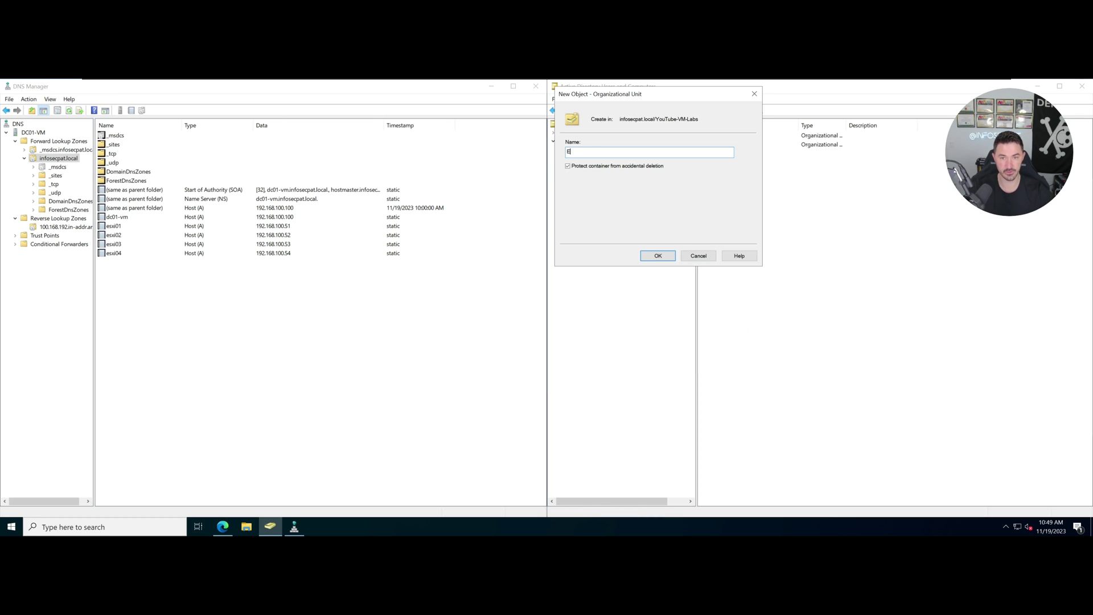
{"action": "type", "text": "WSXi-Servers"}
{"action": "key", "text": "Return"}
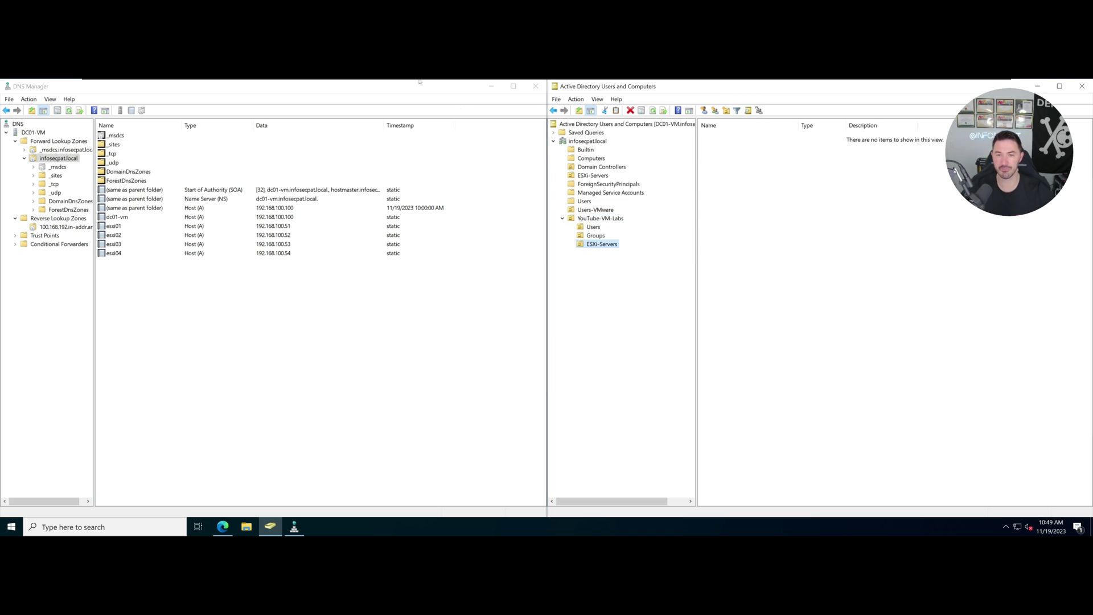
{"action": "left_click", "coordinate": [605, 218]}
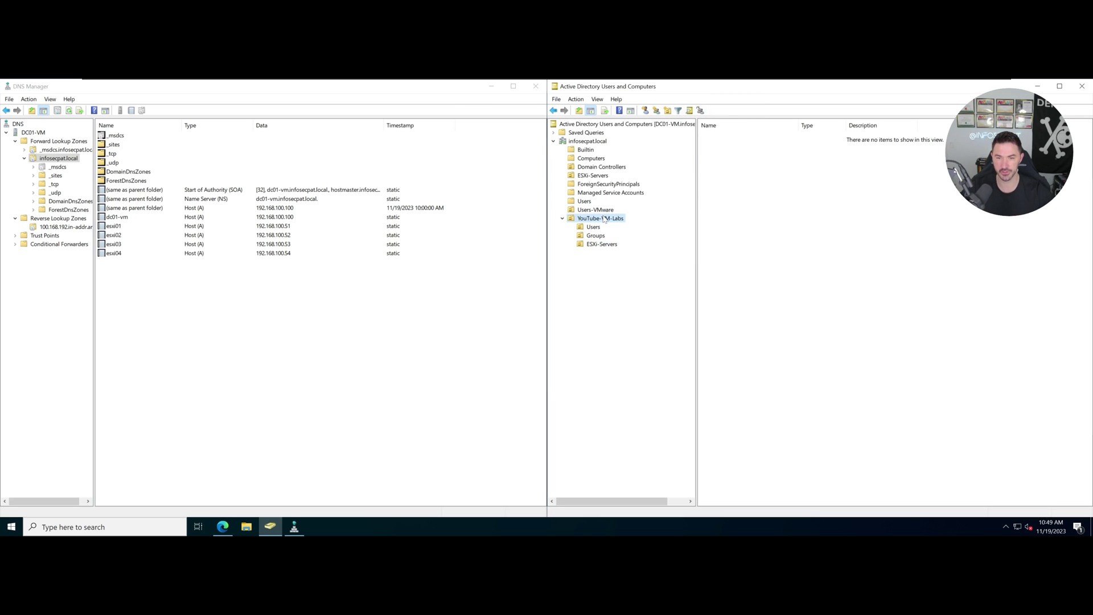
{"action": "left_click", "coordinate": [597, 227]}
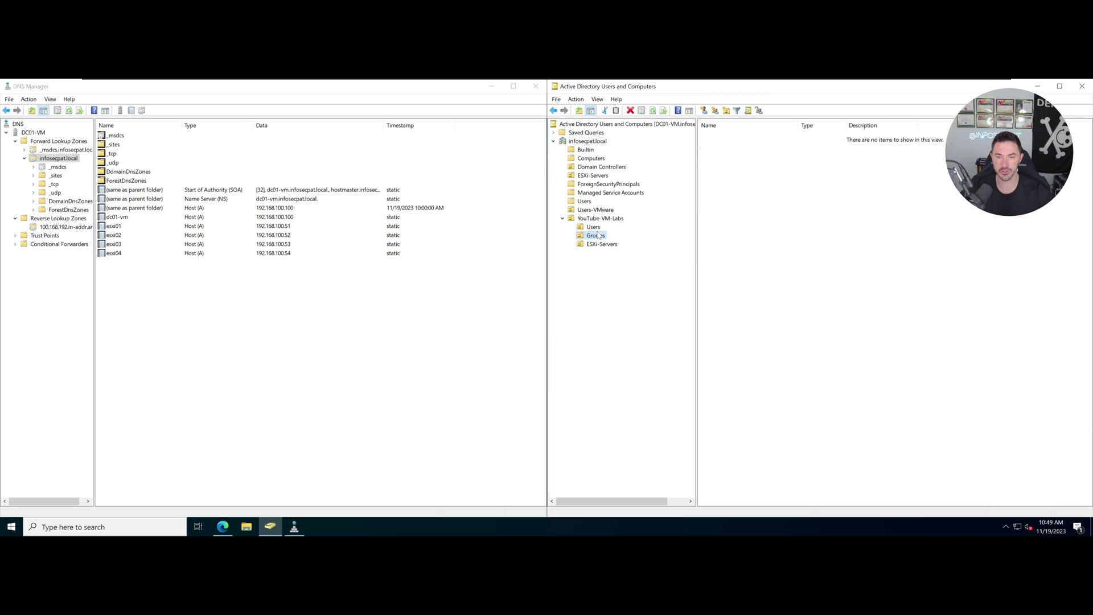
Begin a new user in the Users OU, entering the User1 name and logon name.
{"action": "right_click", "coordinate": [768, 203]}
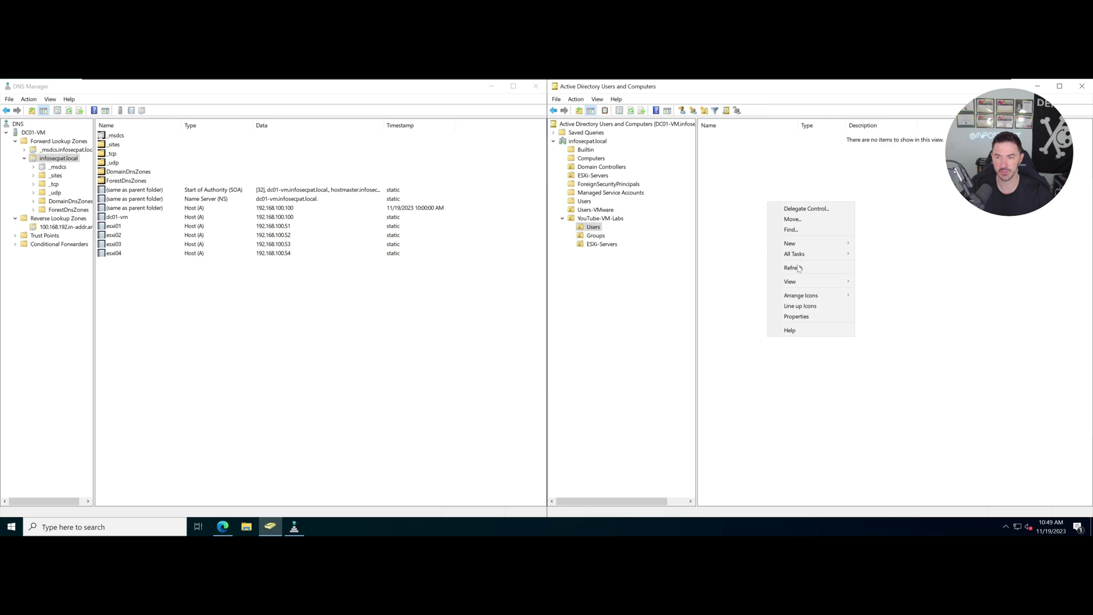
{"action": "mouse_move", "coordinate": [800, 243]}
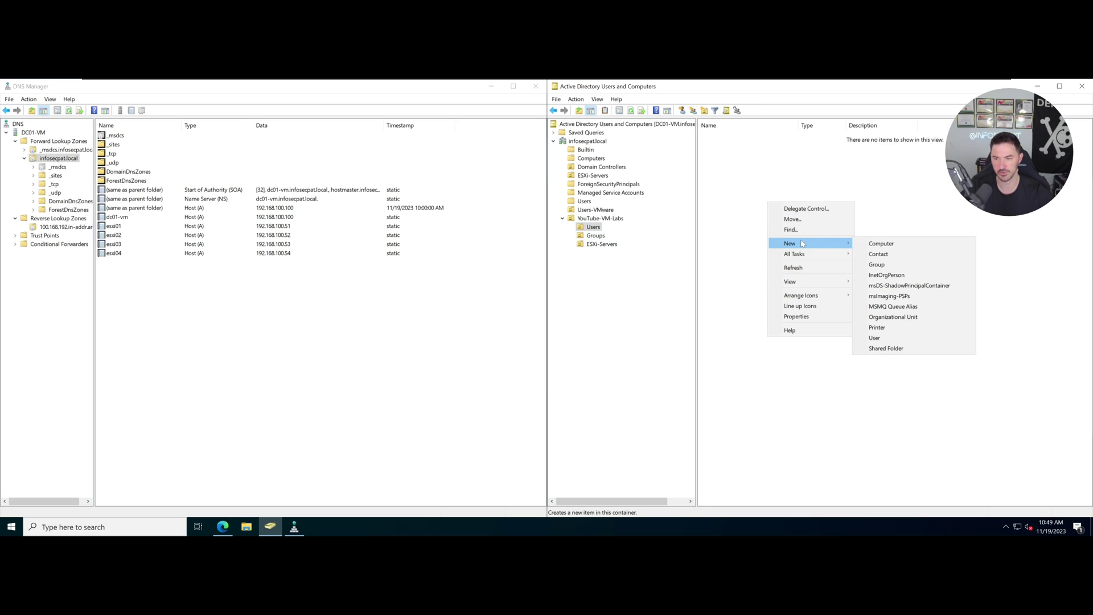
{"action": "left_click", "coordinate": [877, 337]}
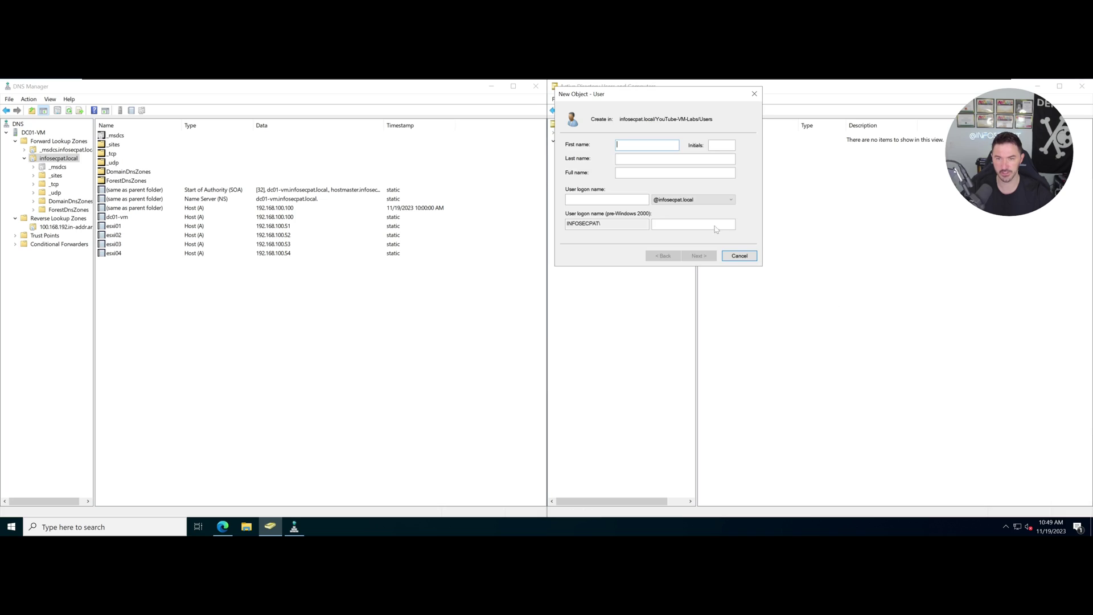
{"action": "type", "text": "User"}
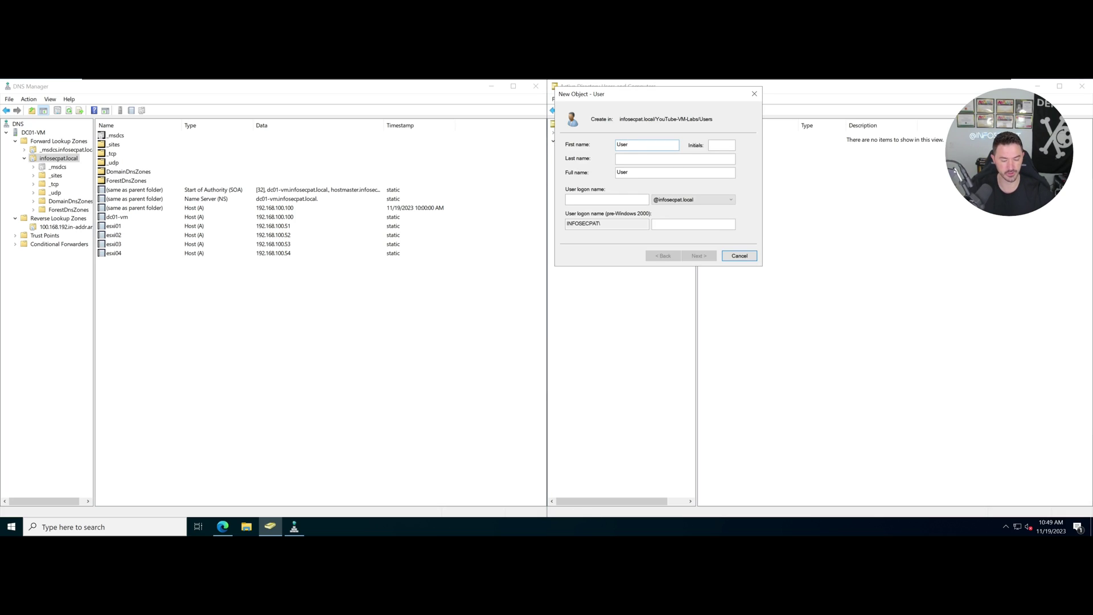
{"action": "key", "text": "Tab"}
{"action": "key", "text": "Tab"}
{"action": "type", "text": "Us"}
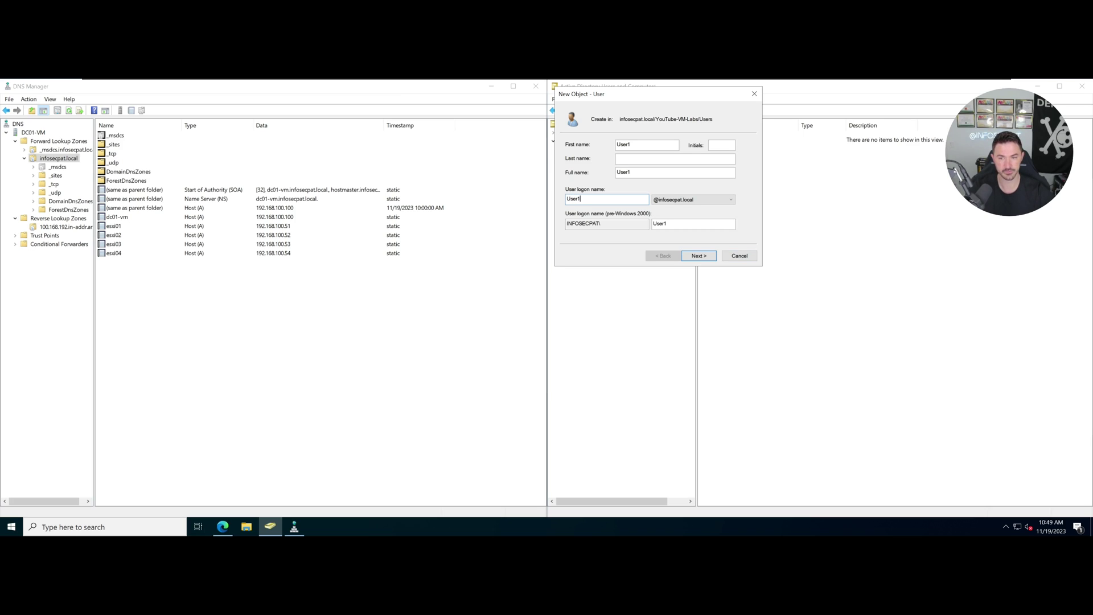
{"action": "left_click", "coordinate": [699, 253]}
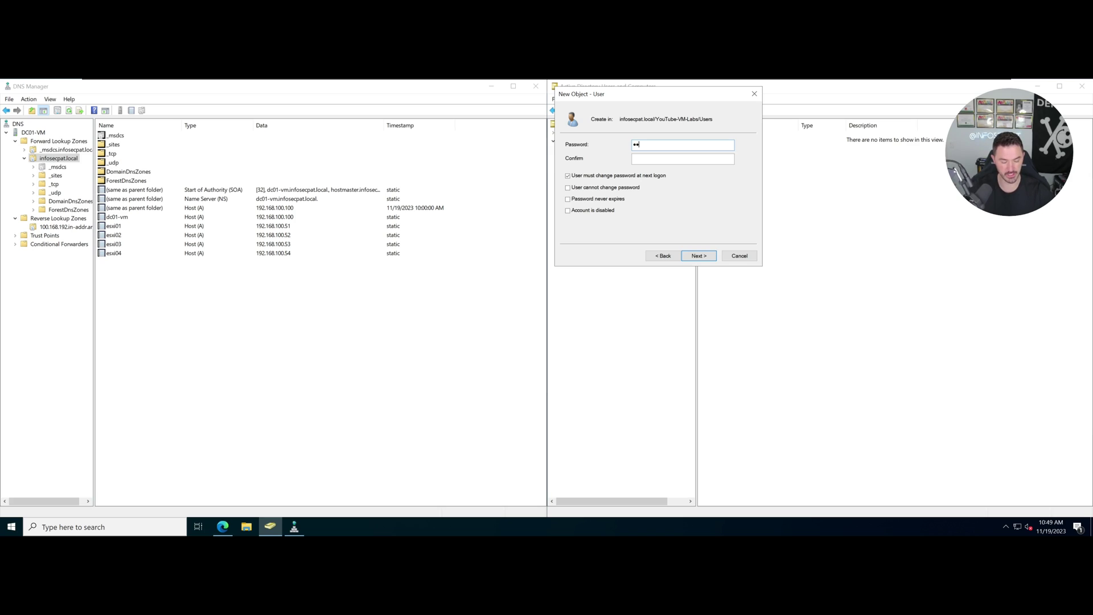
Set the account password, disable change-at-next-logon, make it never expire, and finish.
{"action": "type", "text": "••••••••"}
{"action": "key", "text": "BackSpace"}
{"action": "key", "text": "BackSpace"}
{"action": "key", "text": "BackSpace"}
{"action": "key", "text": "BackSpace"}
{"action": "key", "text": "BackSpace"}
{"action": "key", "text": "BackSpace"}
{"action": "key", "text": "BackSpace"}
{"action": "key", "text": "BackSpace"}
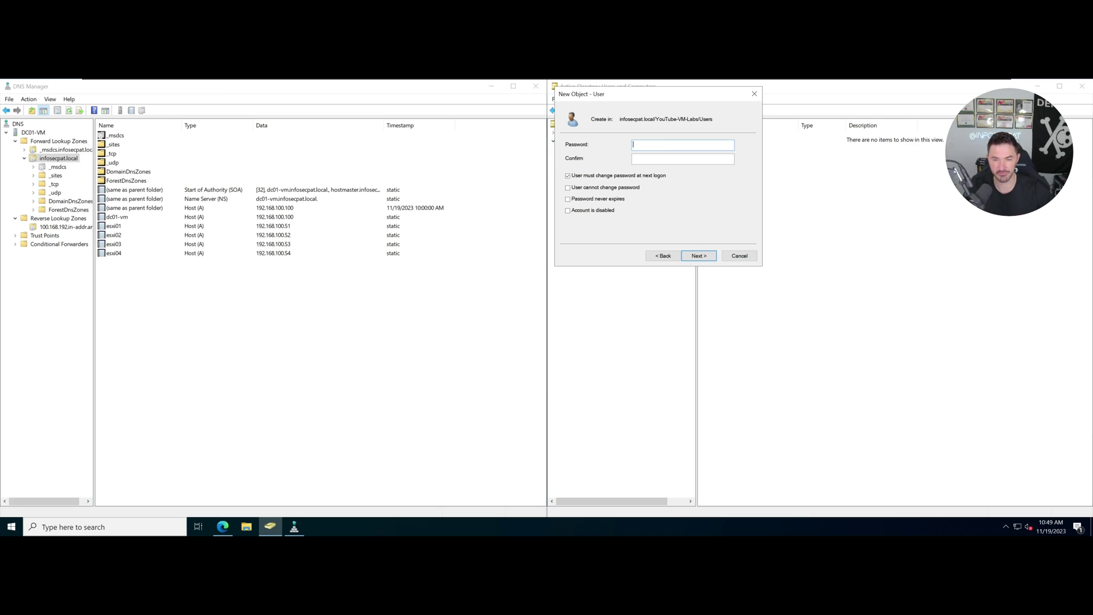
{"action": "type", "text": "•••••••••••••"}
{"action": "key", "text": "Tab"}
{"action": "type", "text": "•••••••••••••"}
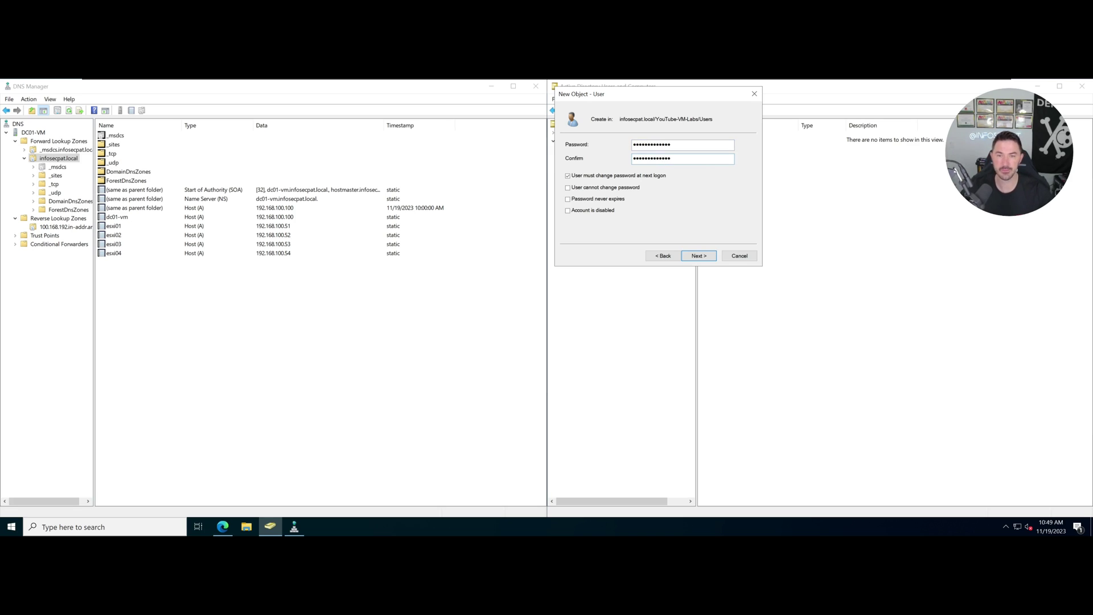
{"action": "left_click", "coordinate": [597, 176]}
{"action": "left_click", "coordinate": [583, 200]}
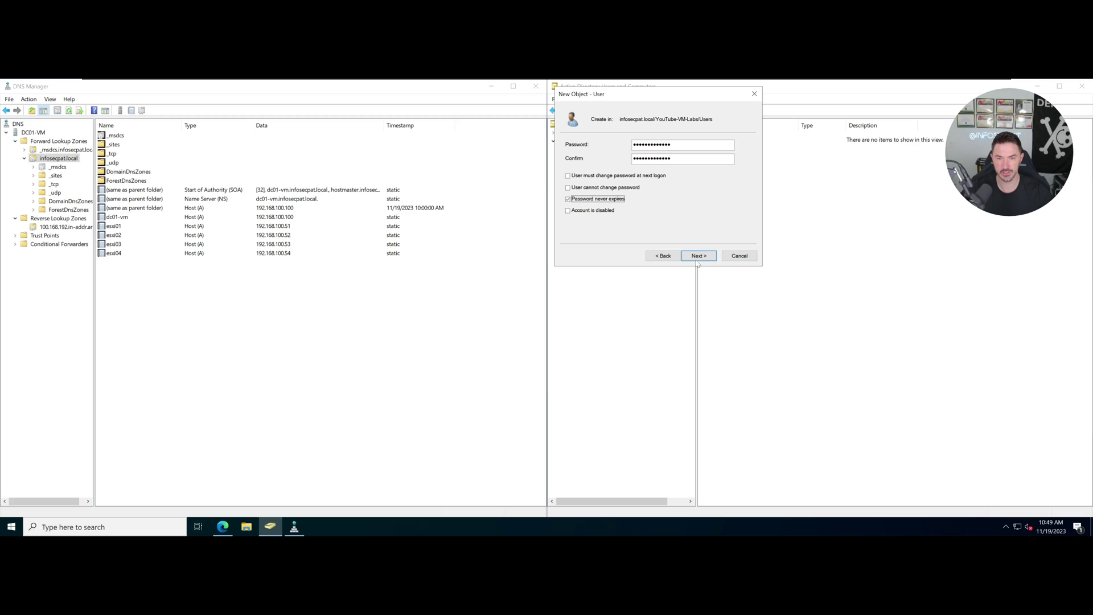
{"action": "left_click", "coordinate": [699, 257]}
{"action": "left_click", "coordinate": [700, 258]}
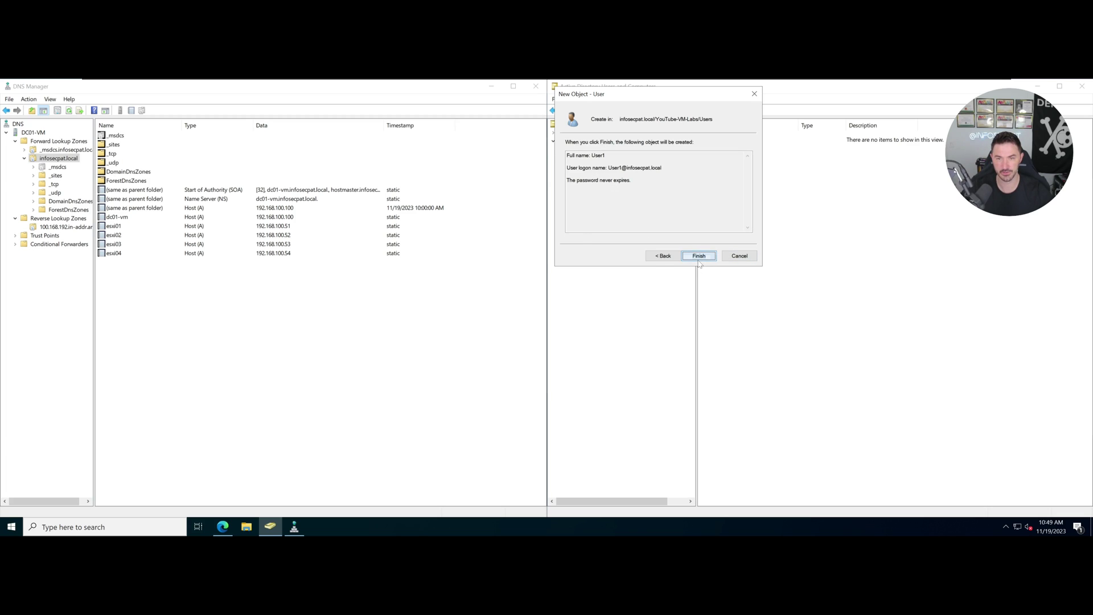
{"action": "right_click", "coordinate": [711, 139]}
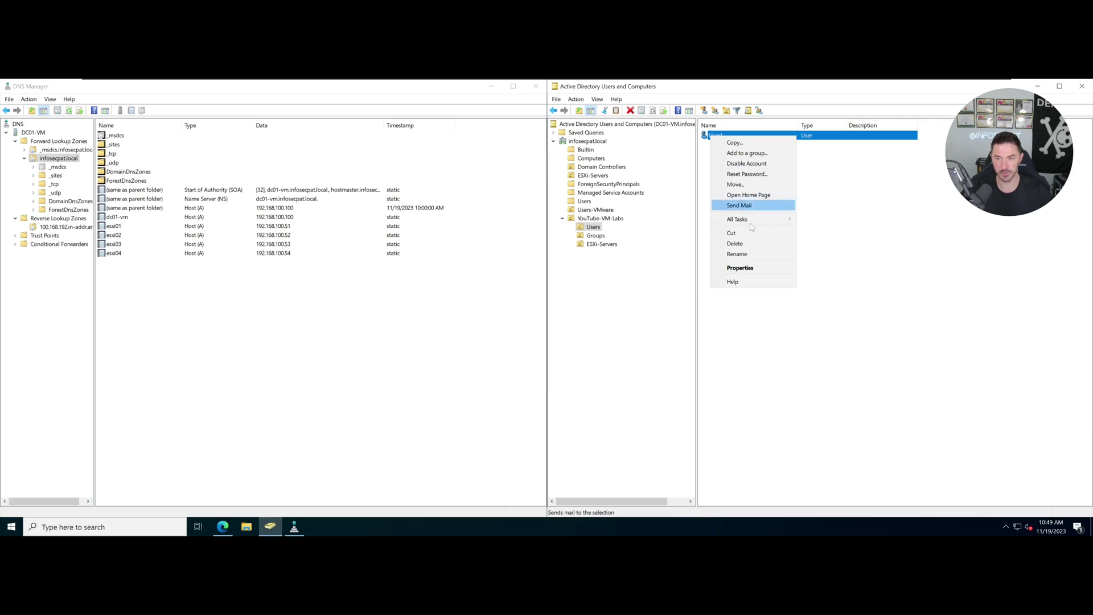
Add User1 to the Administrators group via its Member Of properties.
{"action": "left_click", "coordinate": [740, 266]}
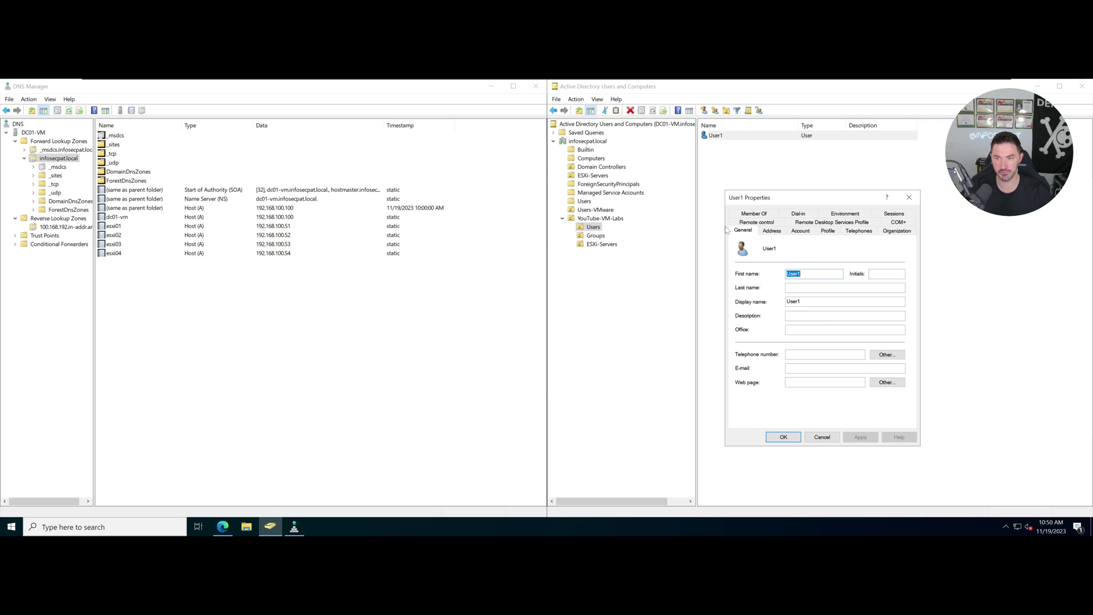
{"action": "left_click", "coordinate": [800, 231]}
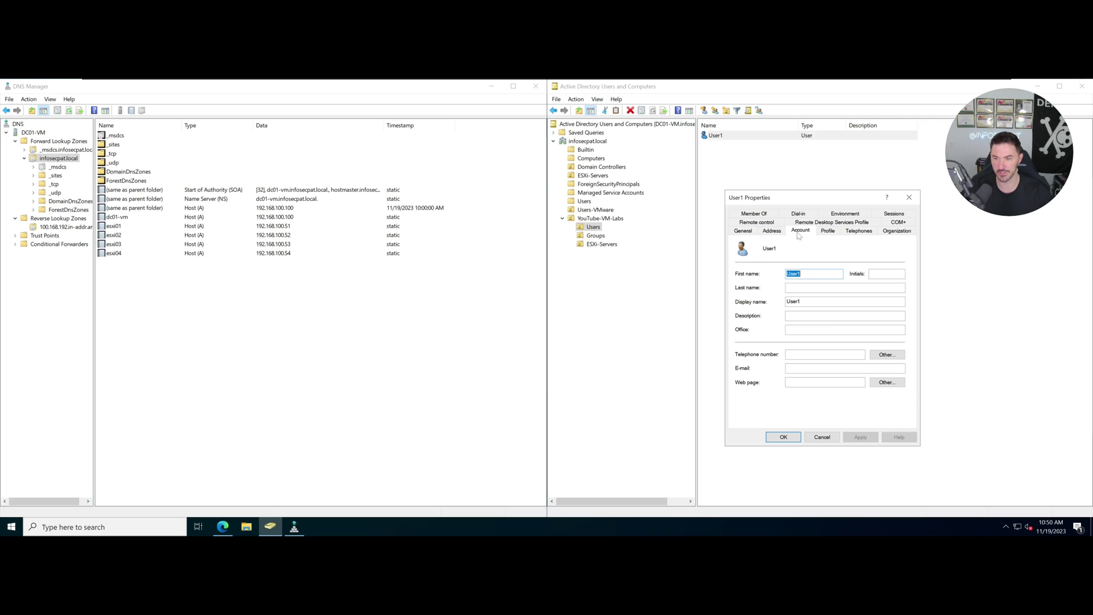
{"action": "left_click", "coordinate": [756, 214]}
{"action": "left_click", "coordinate": [745, 351]}
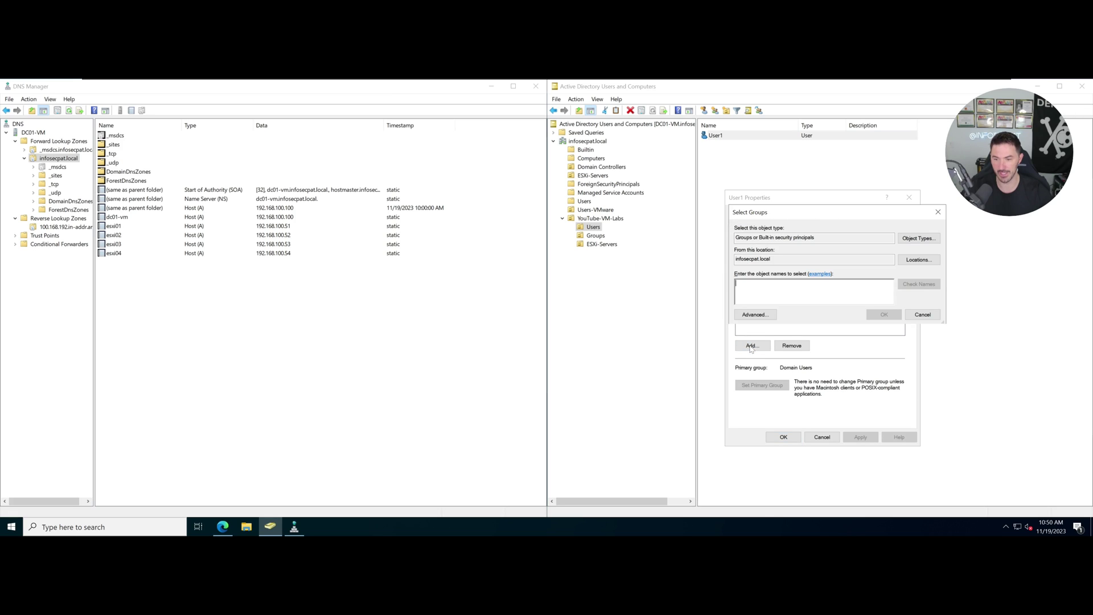
{"action": "left_click", "coordinate": [756, 314]}
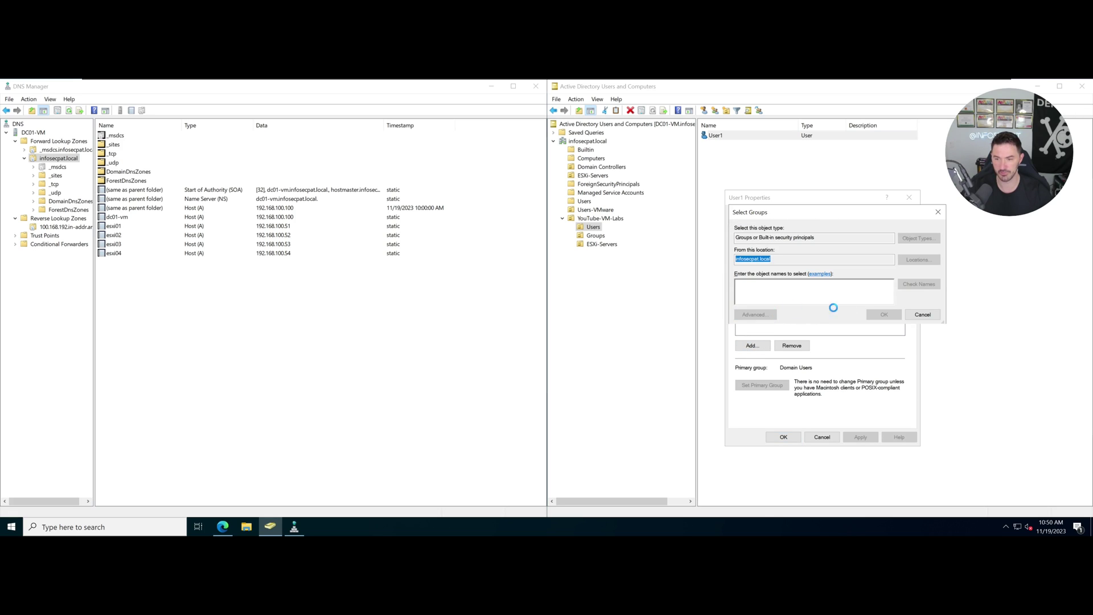
{"action": "left_click", "coordinate": [954, 317]}
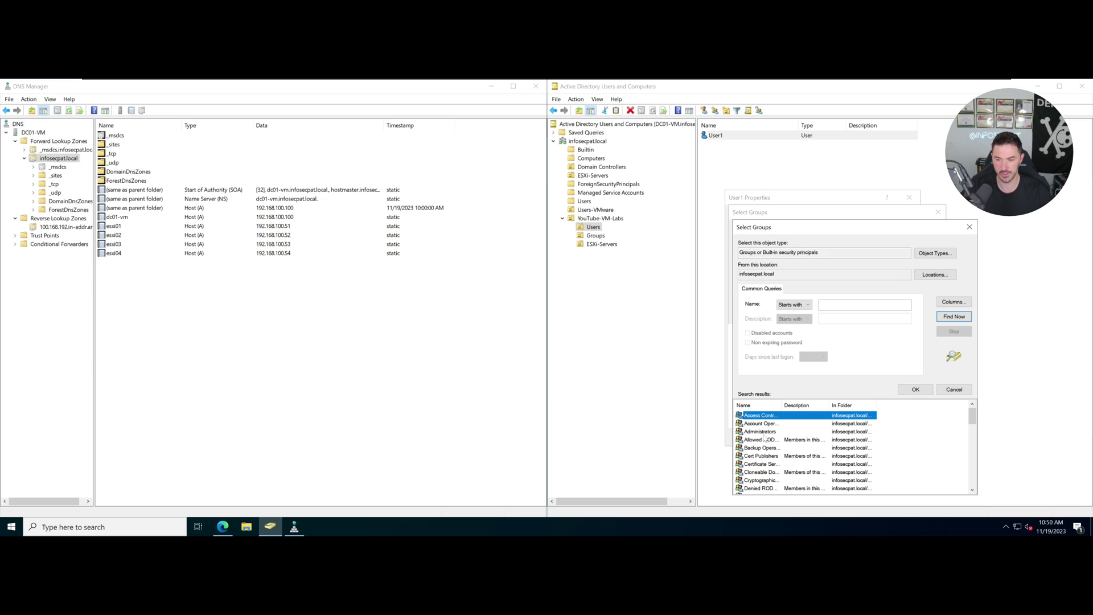
{"action": "left_click", "coordinate": [769, 424]}
{"action": "double_click", "coordinate": [770, 433]}
{"action": "left_click", "coordinate": [884, 314]}
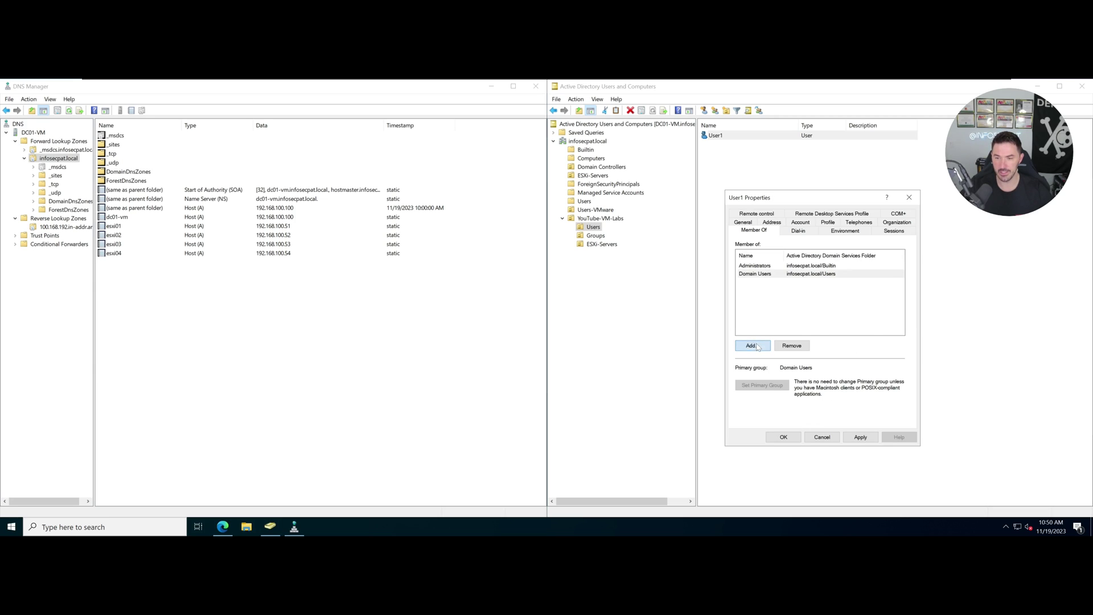
Add User1 to Domain Admins as well and apply the membership changes.
{"action": "left_click", "coordinate": [752, 346]}
{"action": "left_click", "coordinate": [754, 314]}
{"action": "left_click", "coordinate": [954, 317]}
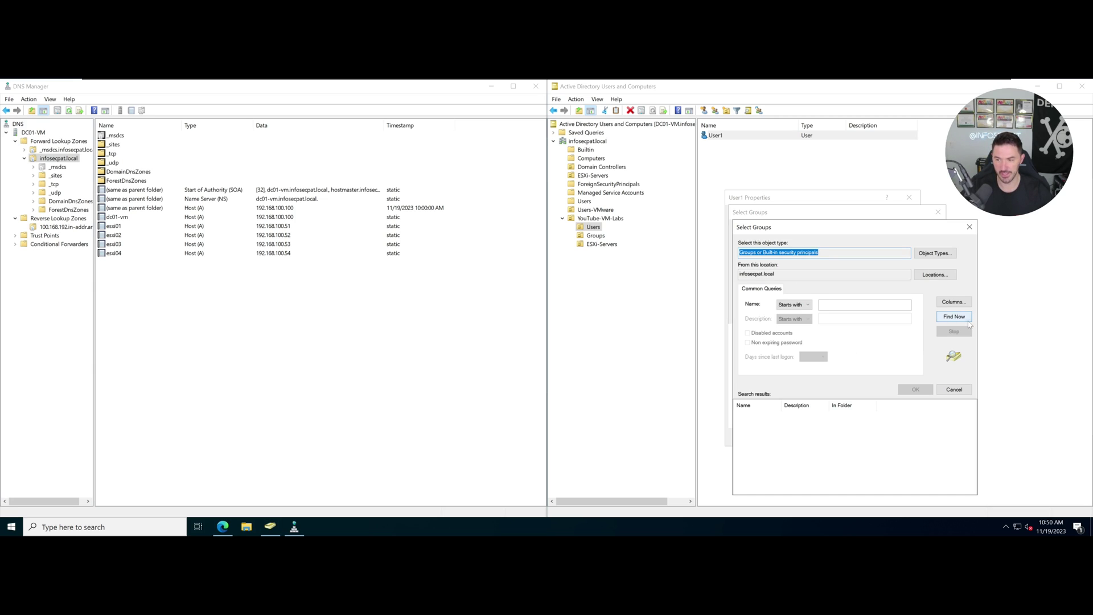
{"action": "left_click", "coordinate": [757, 464]}
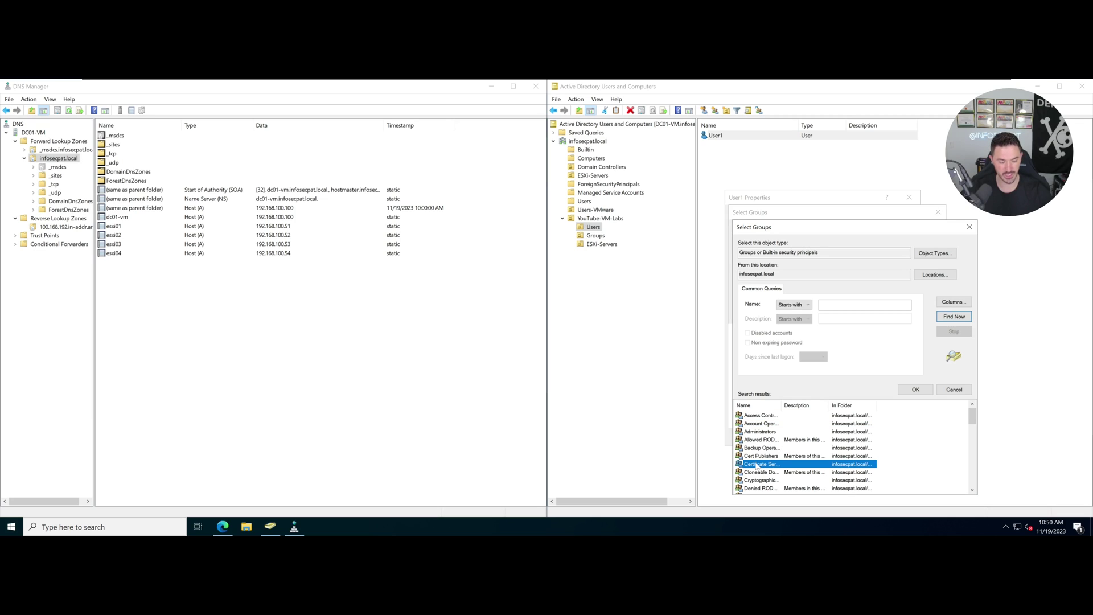
{"action": "key", "text": "d"}
{"action": "scroll", "coordinate": [759, 458], "scroll_direction": "down", "scroll_amount": 2}
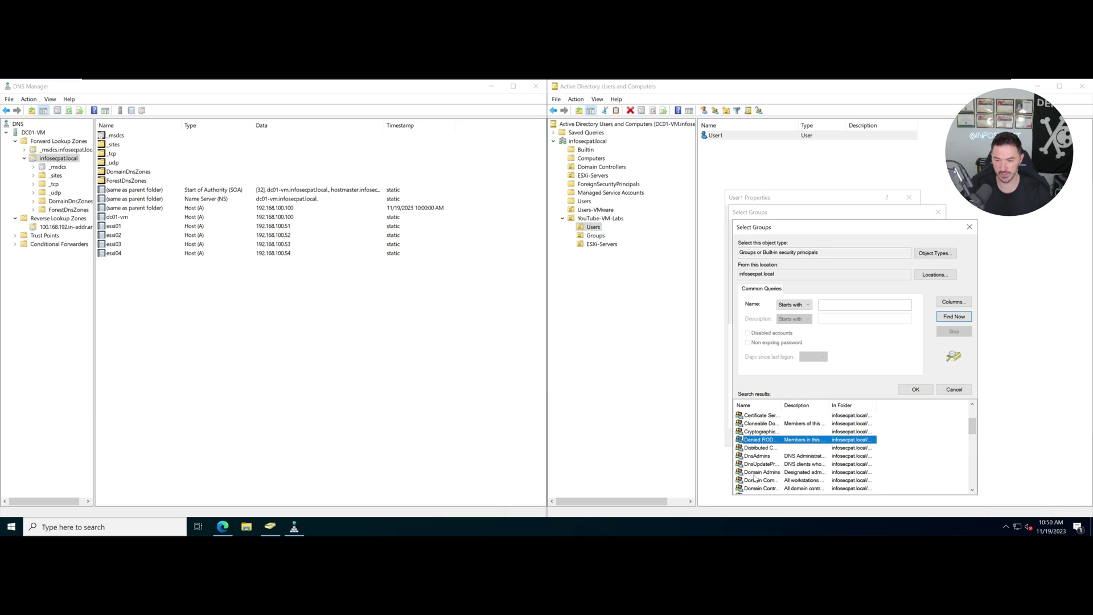
{"action": "double_click", "coordinate": [757, 472]}
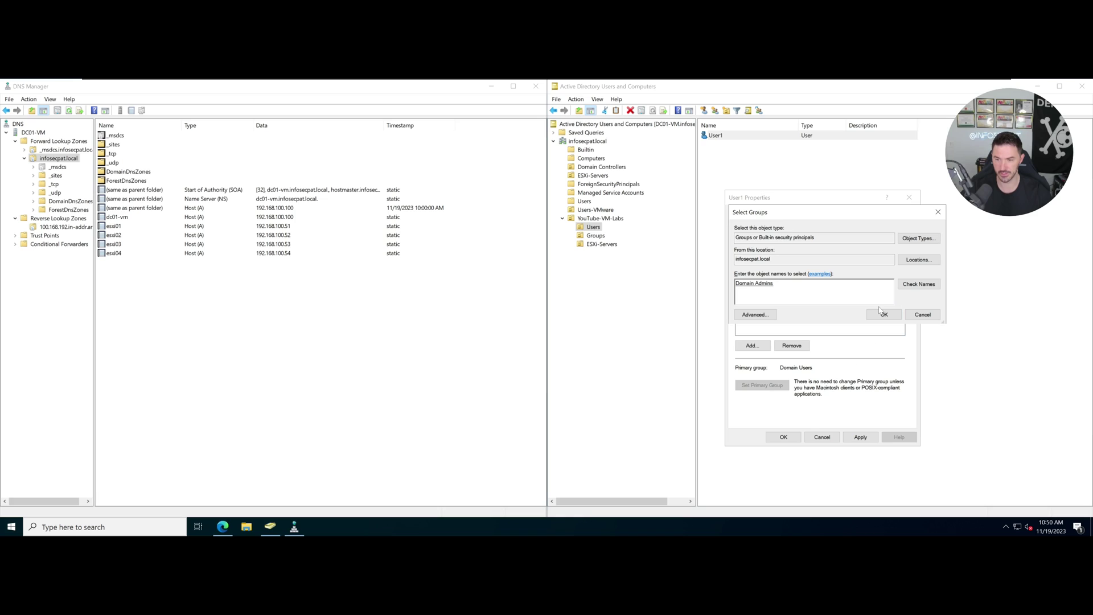
{"action": "left_click", "coordinate": [881, 314]}
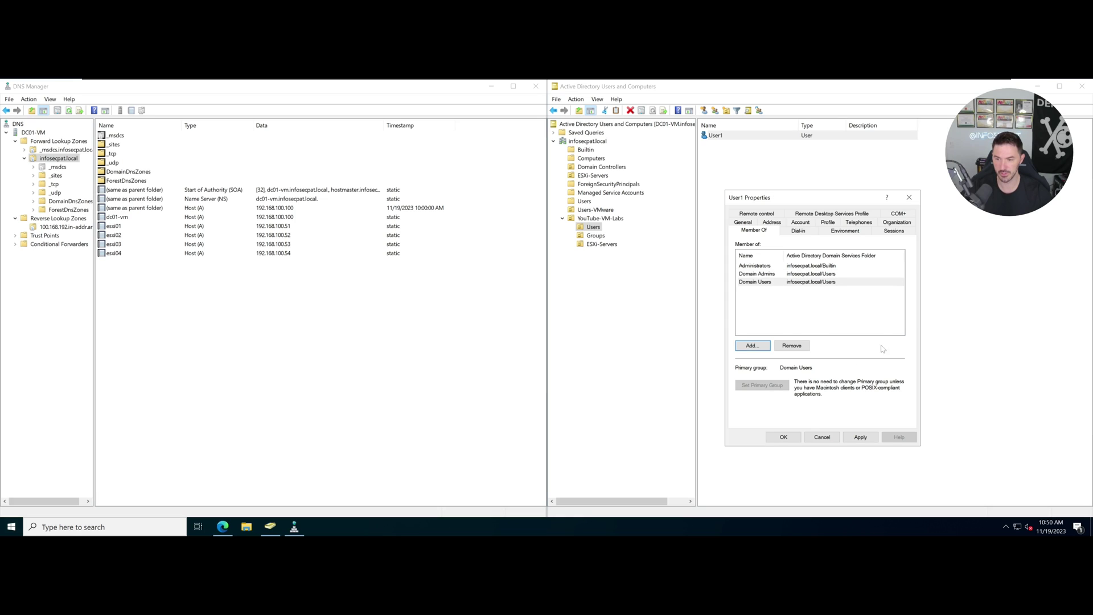
{"action": "left_click", "coordinate": [860, 437]}
{"action": "left_click", "coordinate": [780, 436]}
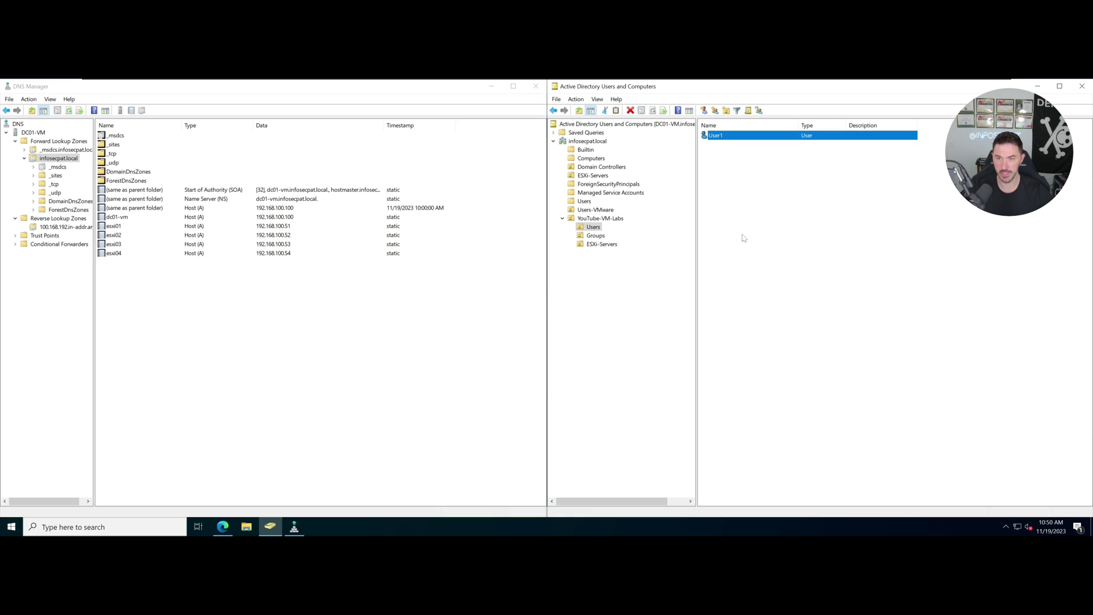
{"action": "right_click", "coordinate": [729, 136]}
Copy User1 into a new user2 account, then open the empty Groups OU.
{"action": "left_click", "coordinate": [742, 145]}
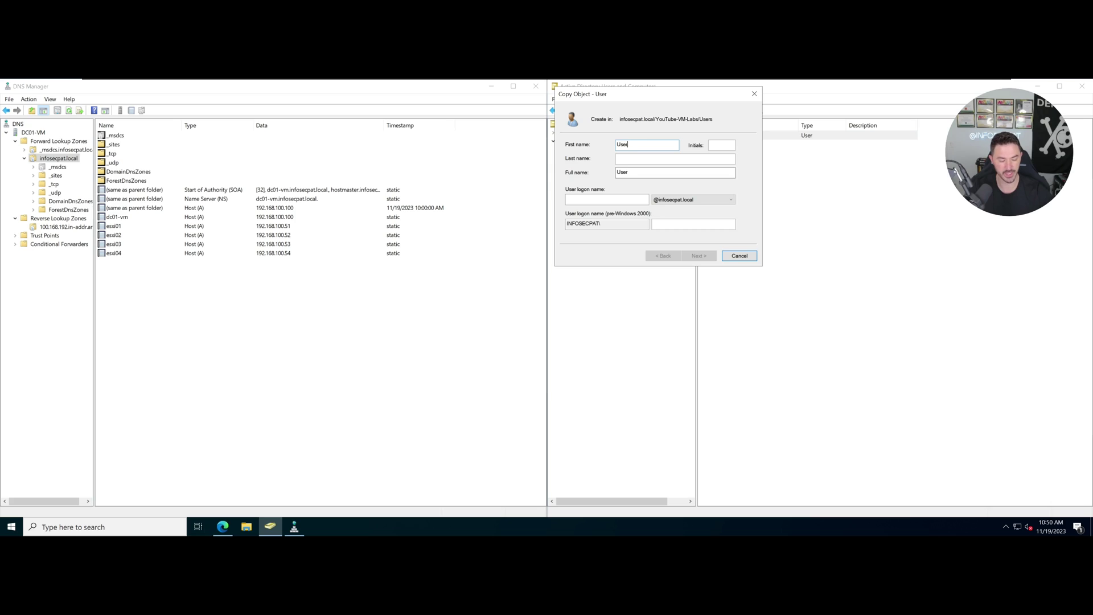
{"action": "key", "text": "Tab"}
{"action": "key", "text": "Tab"}
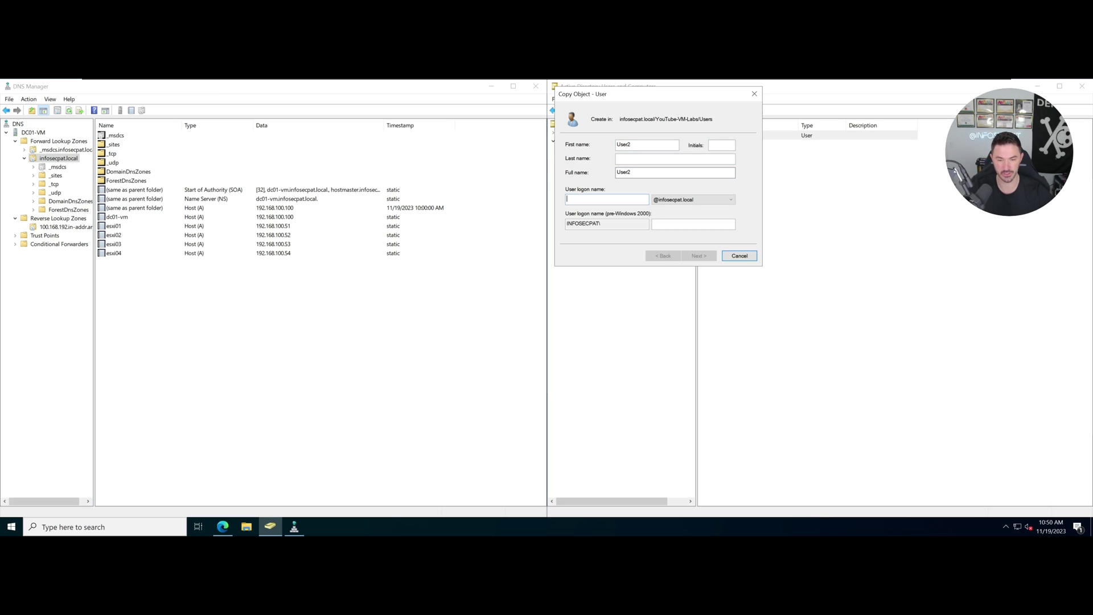
{"action": "type", "text": "user"}
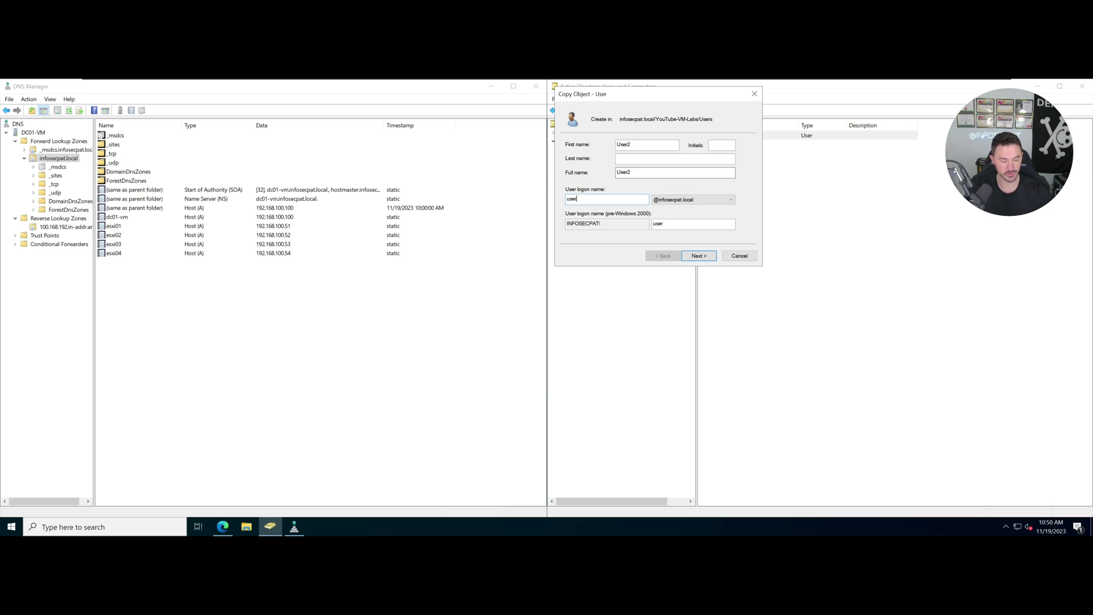
{"action": "type", "text": "2"}
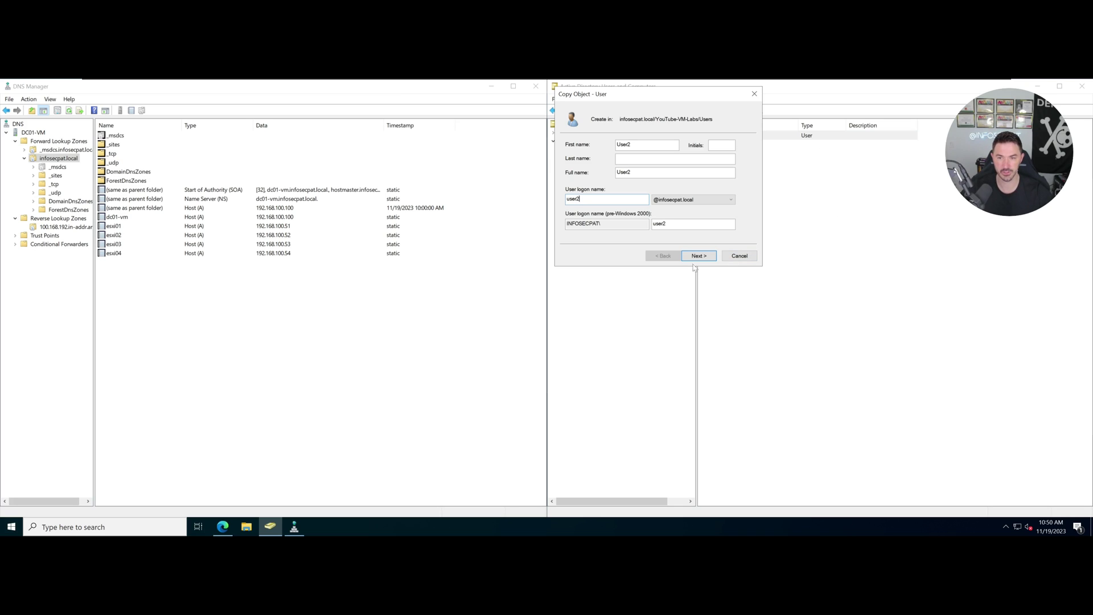
{"action": "left_click", "coordinate": [698, 256]}
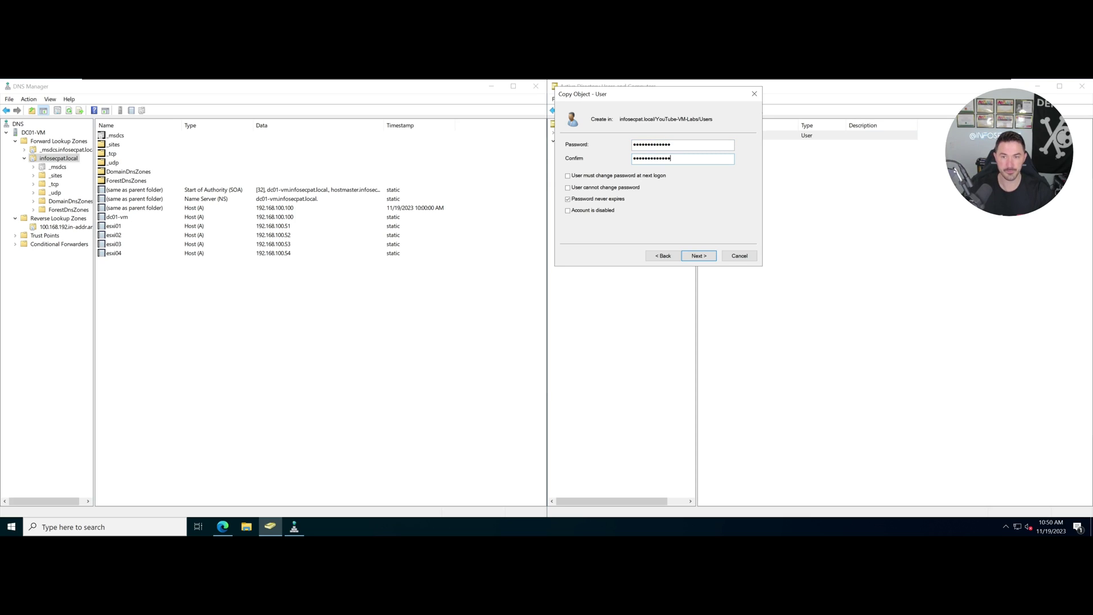
{"action": "left_click", "coordinate": [702, 257]}
{"action": "left_click", "coordinate": [700, 256]}
{"action": "left_click", "coordinate": [598, 236]}
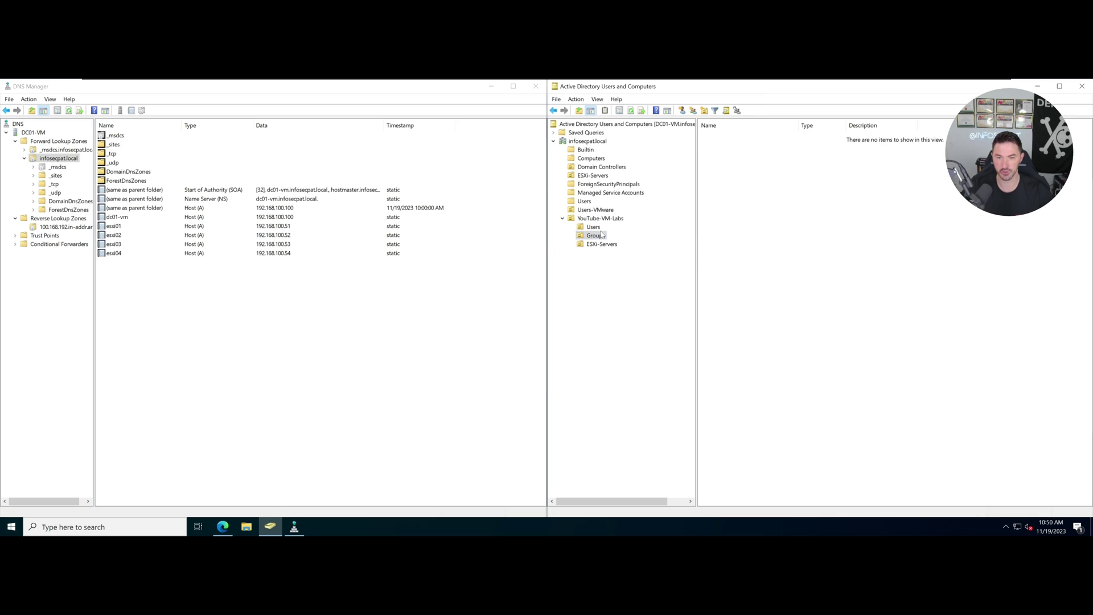
Create the global security group ESXi-Admins in Groups and open its properties.
{"action": "right_click", "coordinate": [751, 195]}
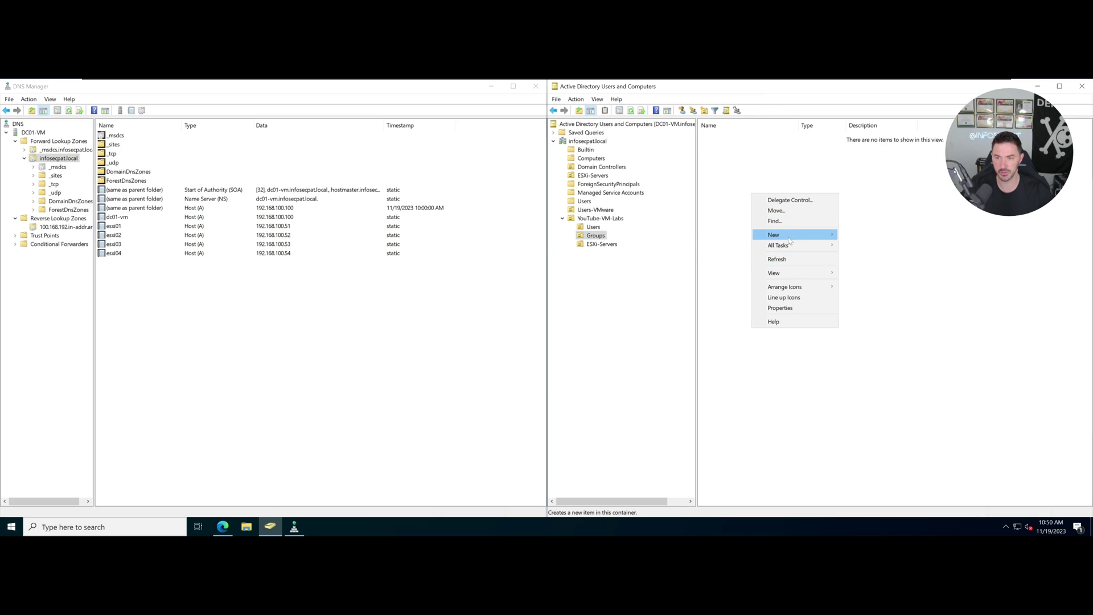
{"action": "left_click", "coordinate": [797, 234]}
{"action": "left_click", "coordinate": [885, 255]}
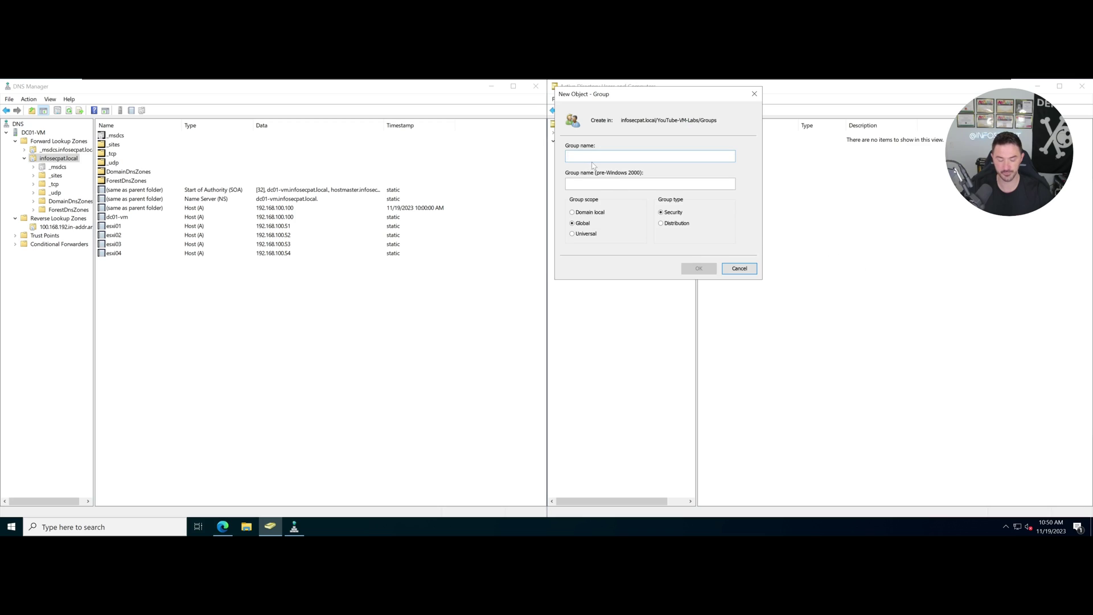
{"action": "type", "text": "ESXi"}
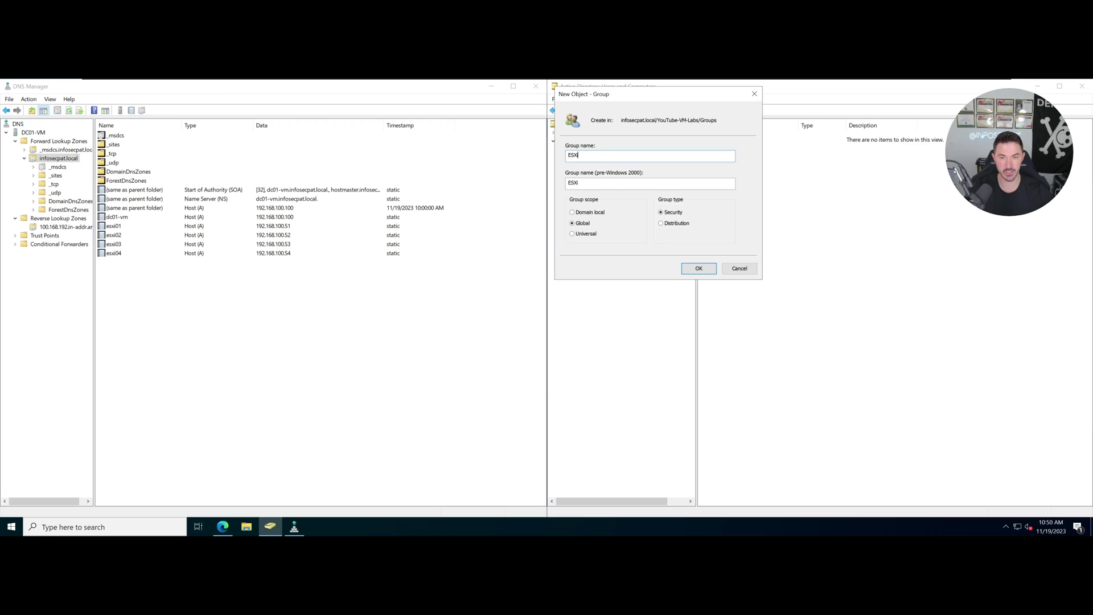
{"action": "type", "text": "-Admins"}
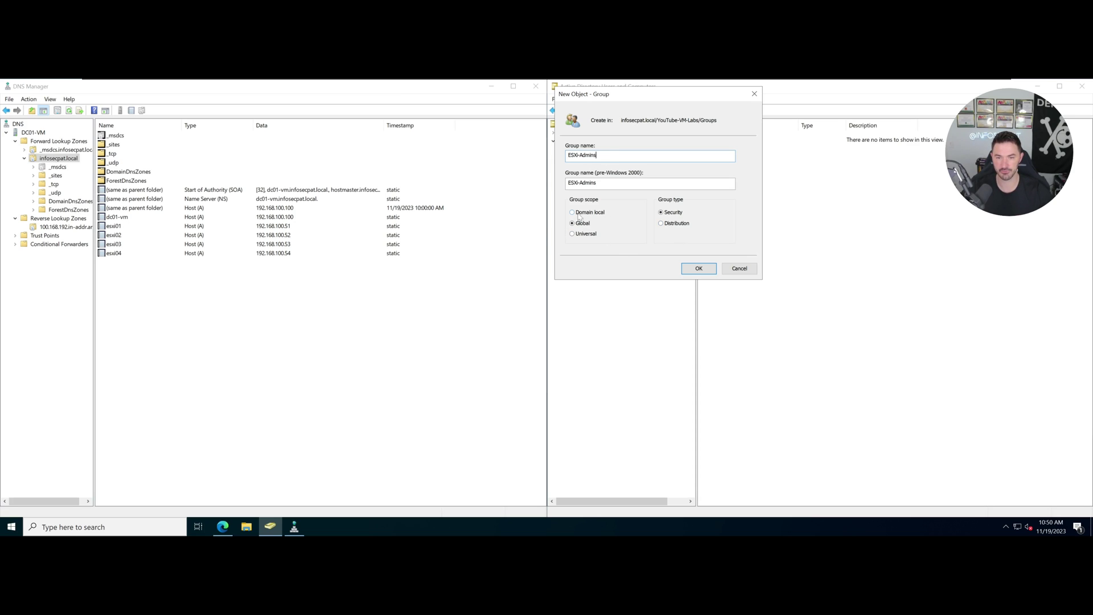
{"action": "left_click", "coordinate": [700, 270]}
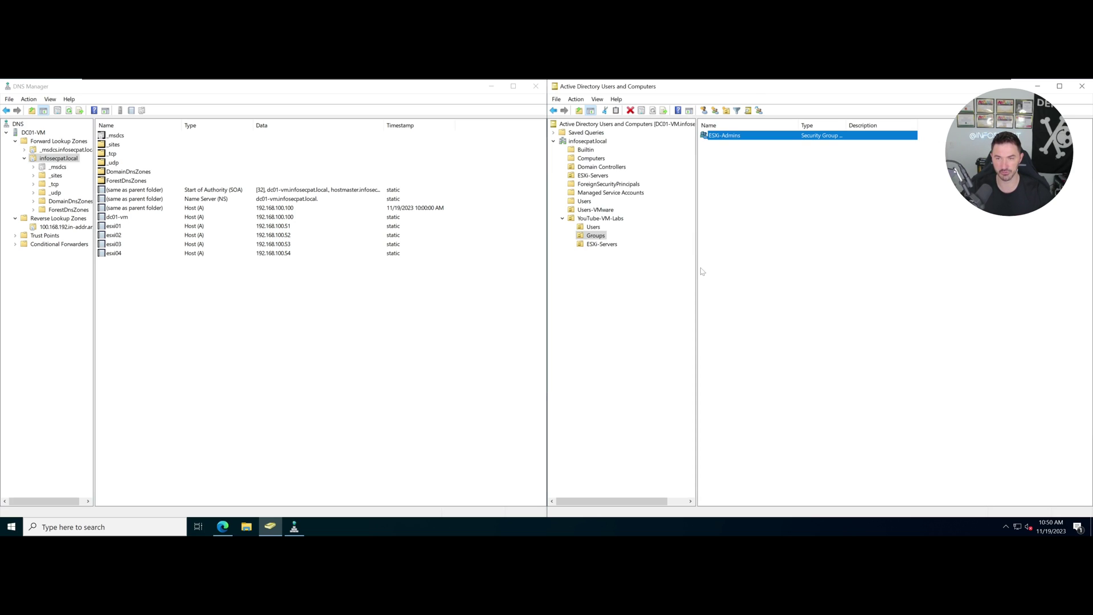
{"action": "double_click", "coordinate": [740, 137]}
Add User1 and User2 as ESXi-Admins members, apply, then open the ESXi-Servers folder.
{"action": "left_click", "coordinate": [766, 213]}
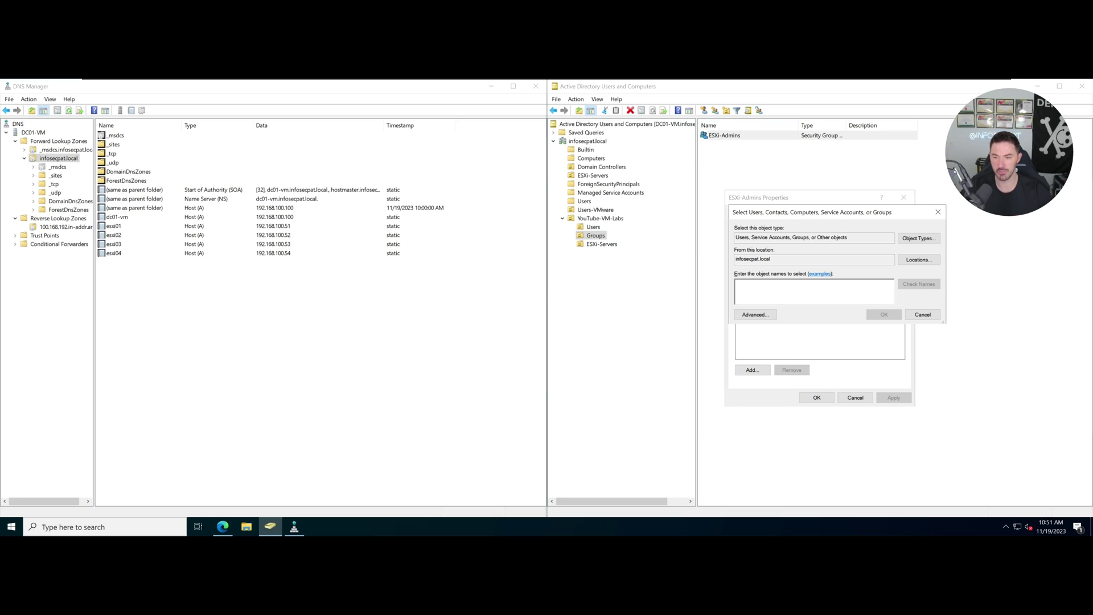
{"action": "left_click", "coordinate": [757, 314]}
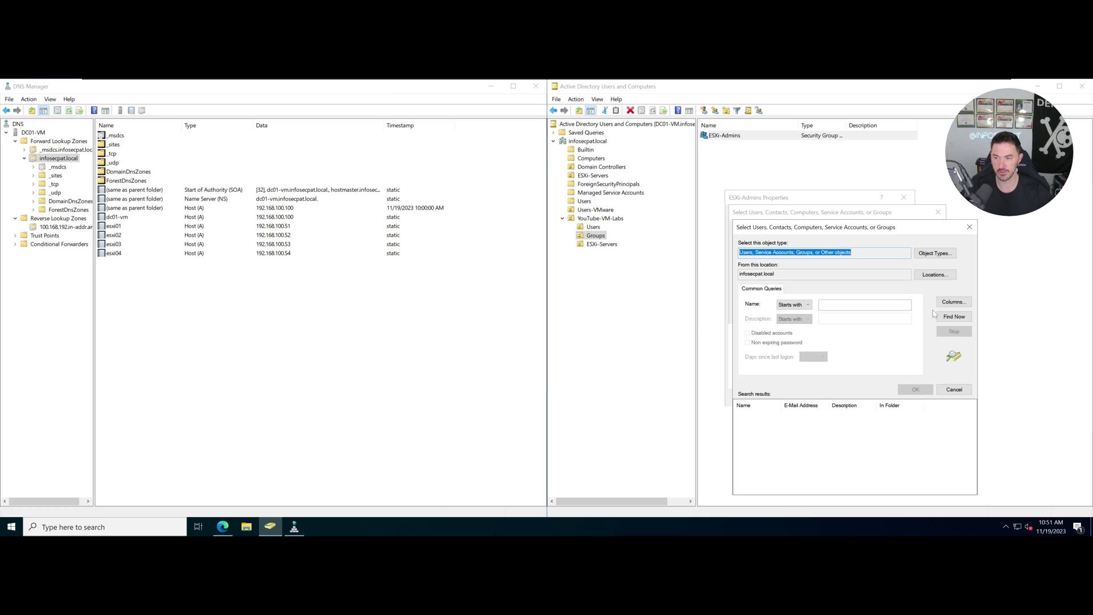
{"action": "left_click", "coordinate": [946, 319]}
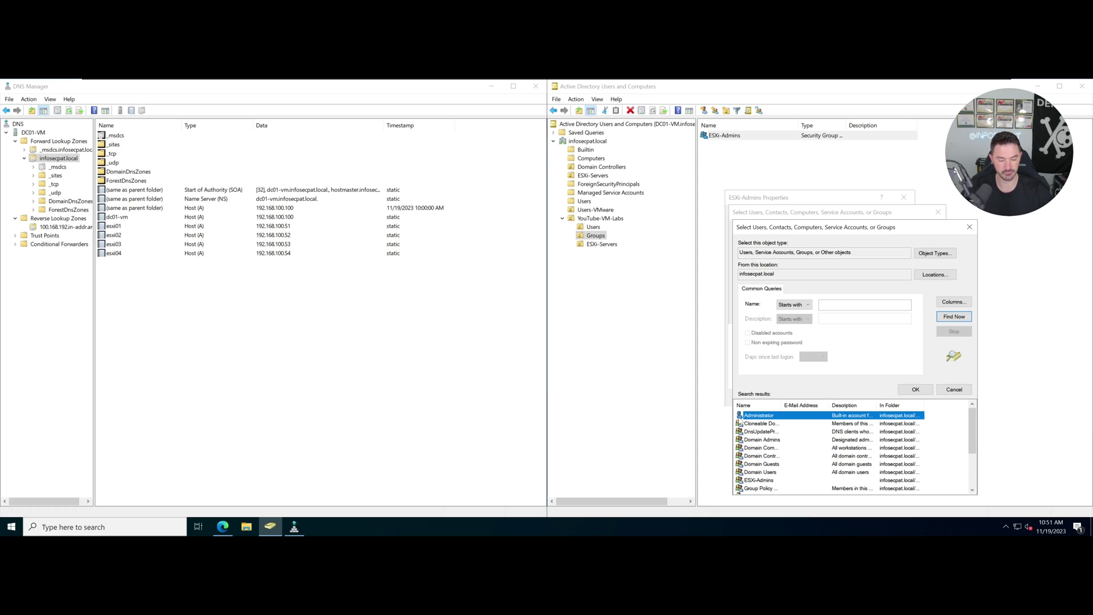
{"action": "key", "text": "u"}
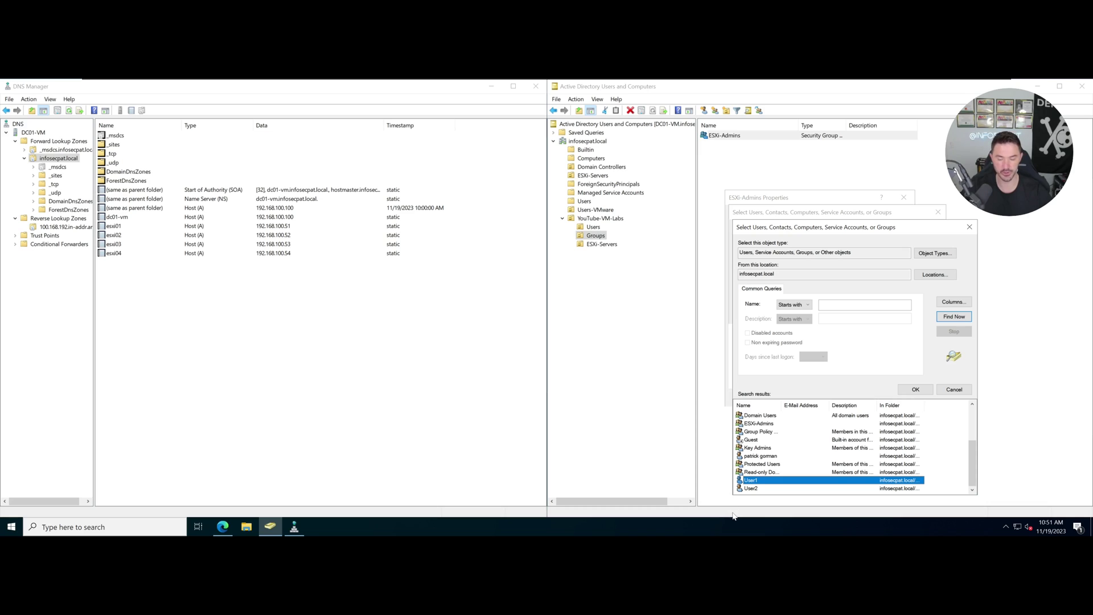
{"action": "left_click", "coordinate": [757, 488], "text": "shift"}
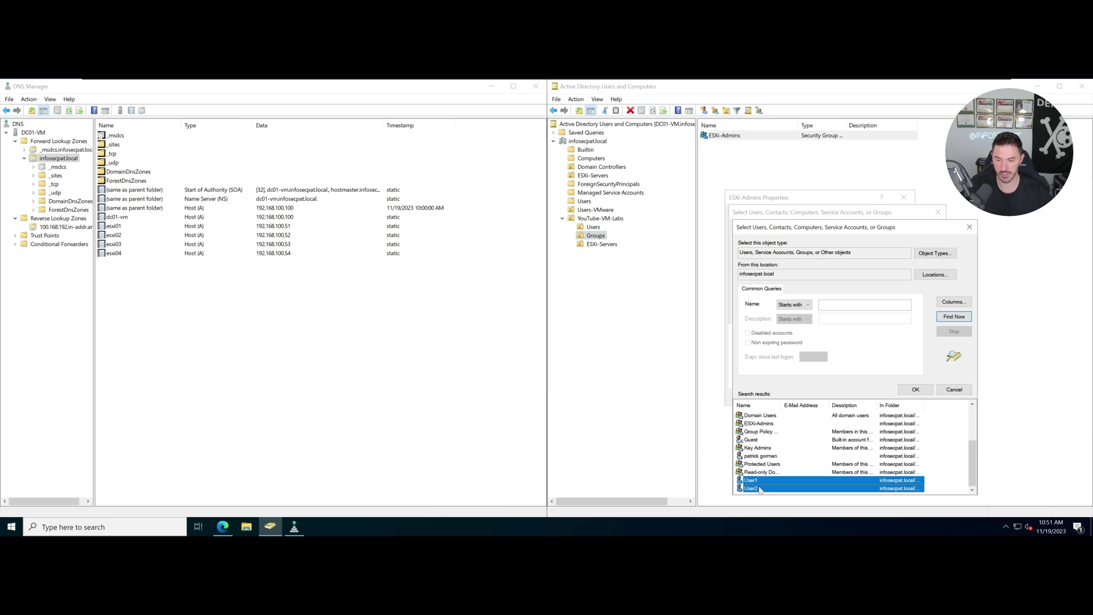
{"action": "left_click", "coordinate": [913, 389]}
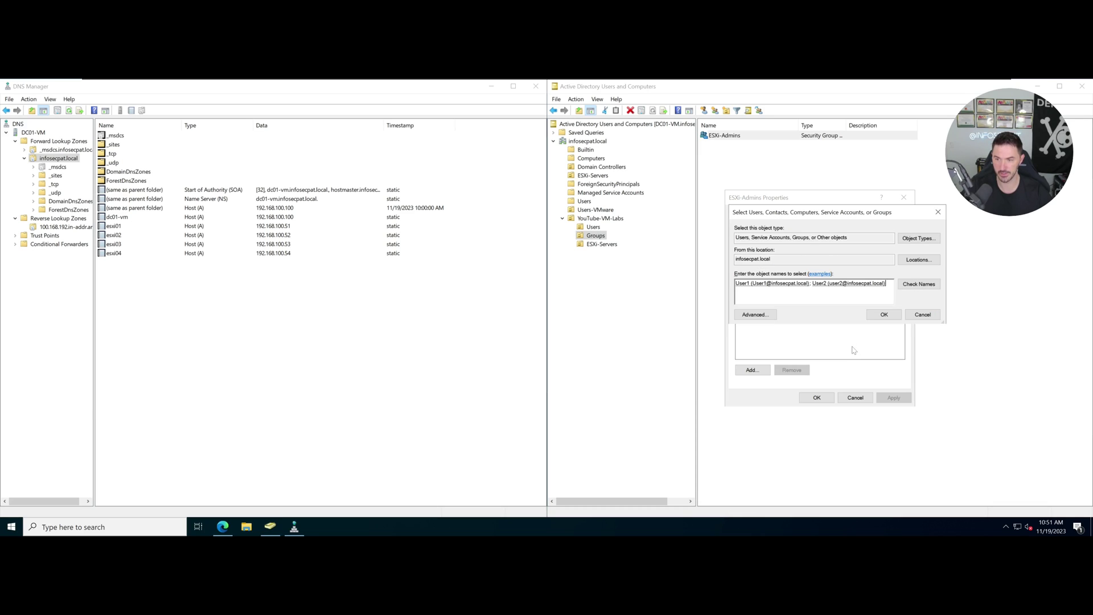
{"action": "left_click", "coordinate": [877, 324]}
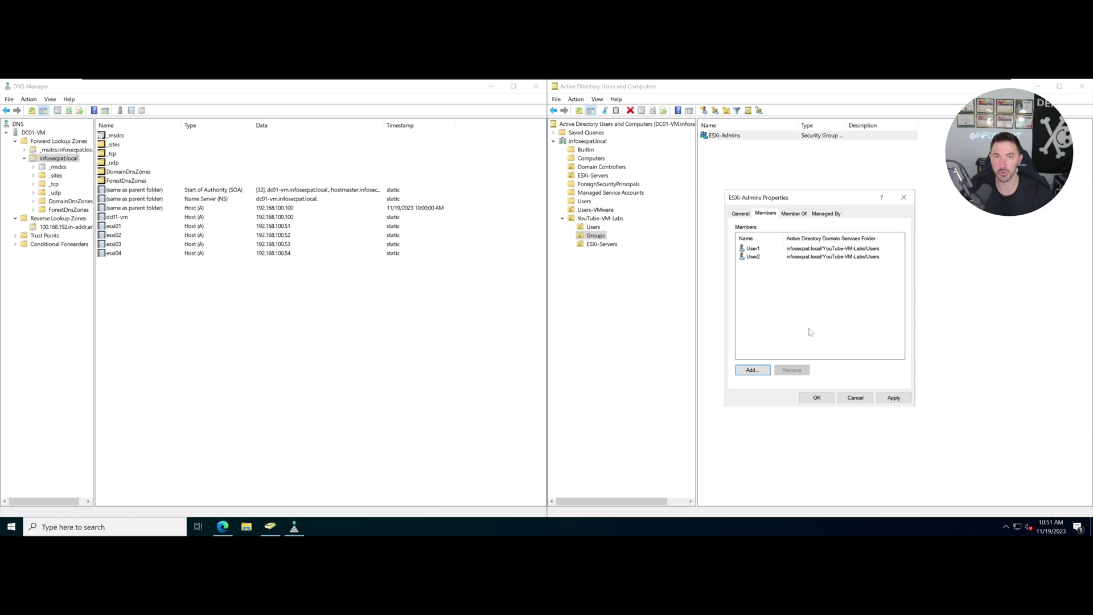
{"action": "left_click", "coordinate": [893, 397]}
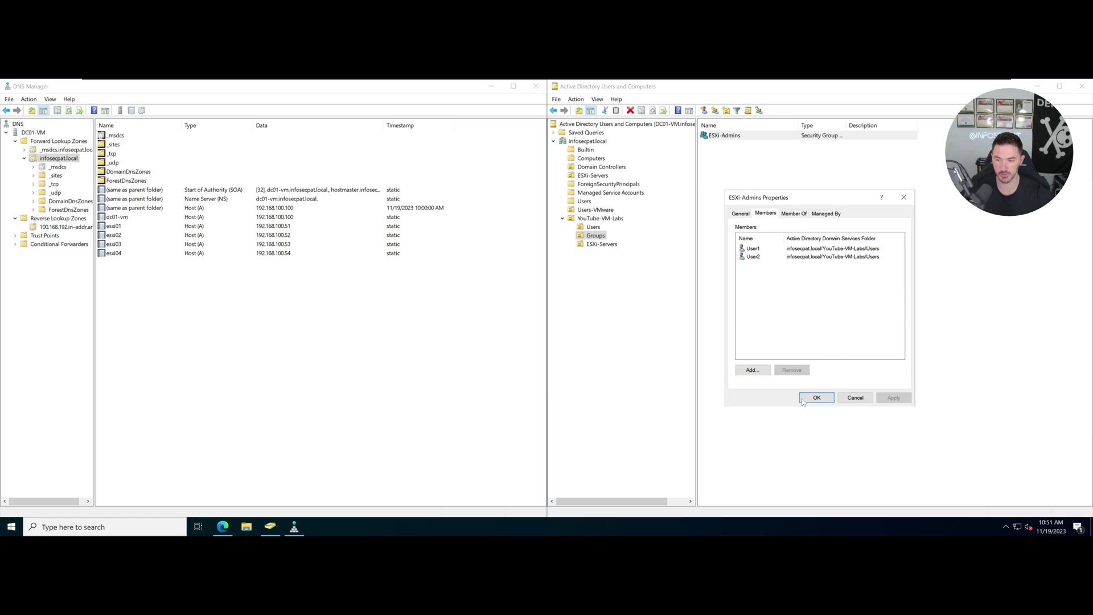
{"action": "left_click", "coordinate": [816, 397]}
{"action": "left_click", "coordinate": [610, 245]}
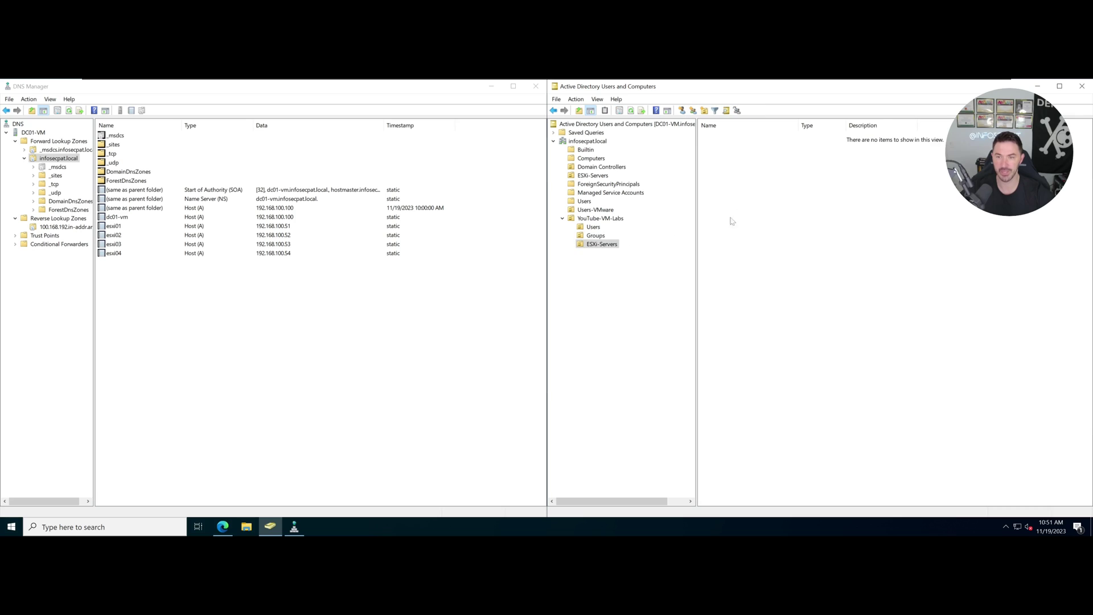
{"action": "left_click", "coordinate": [601, 166]}
{"action": "left_click", "coordinate": [595, 160]}
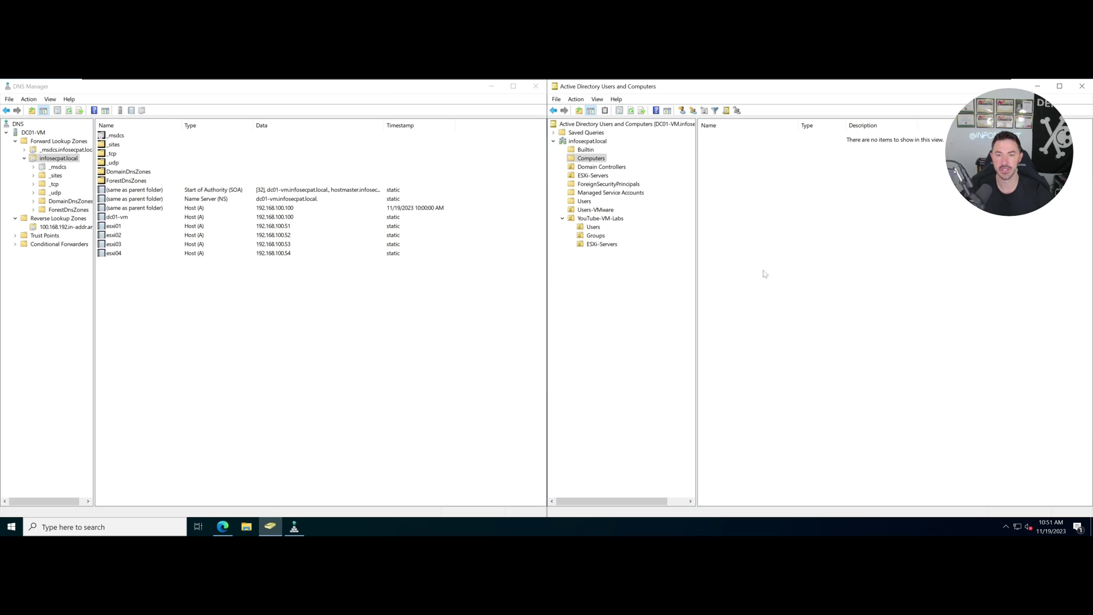
{"action": "left_click", "coordinate": [120, 236]}
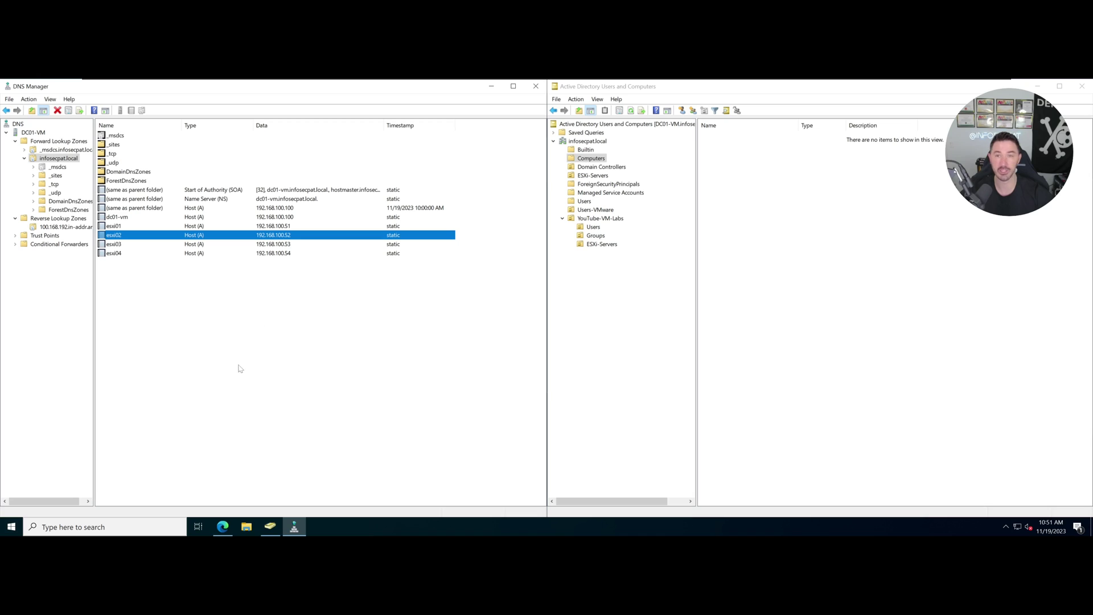
Check the esxi01 host record in DNS before entering the browser address.
{"action": "left_click", "coordinate": [224, 527]}
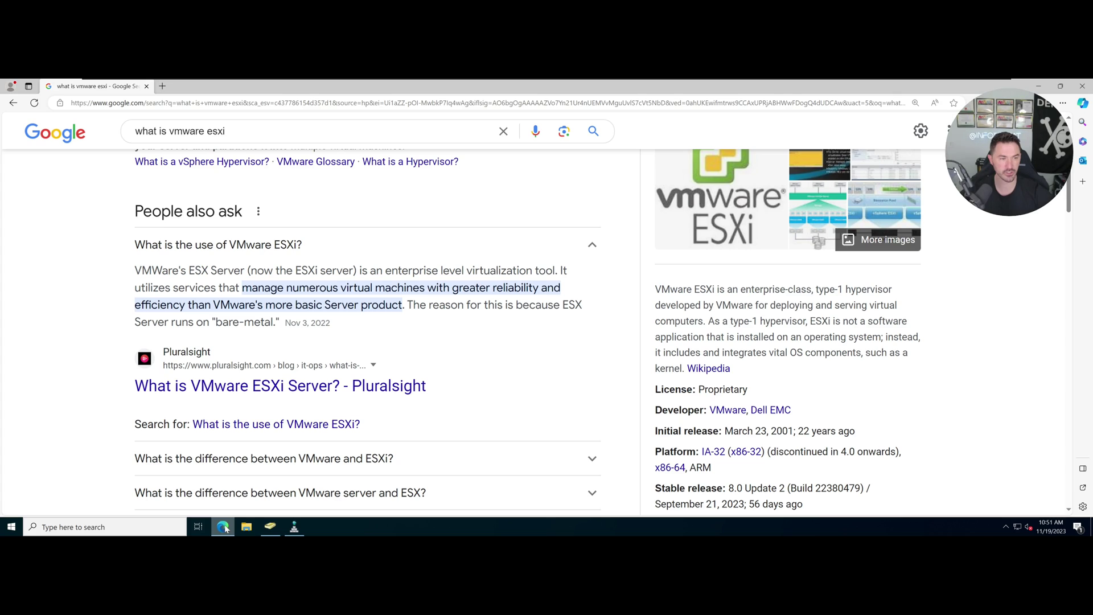
{"action": "left_click", "coordinate": [239, 106]}
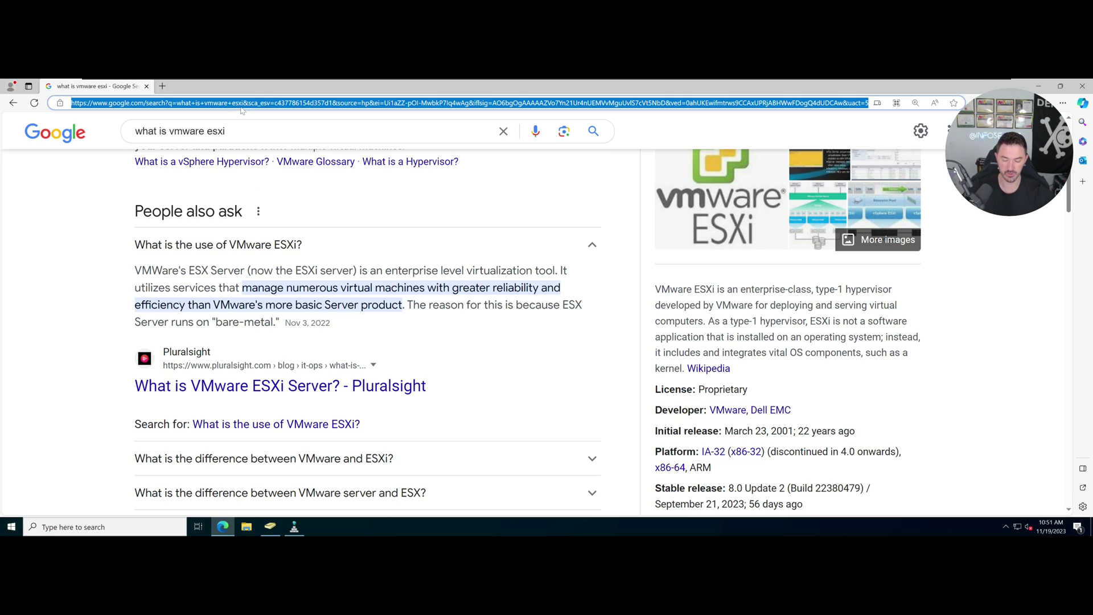
{"action": "key", "text": "alt+Tab"}
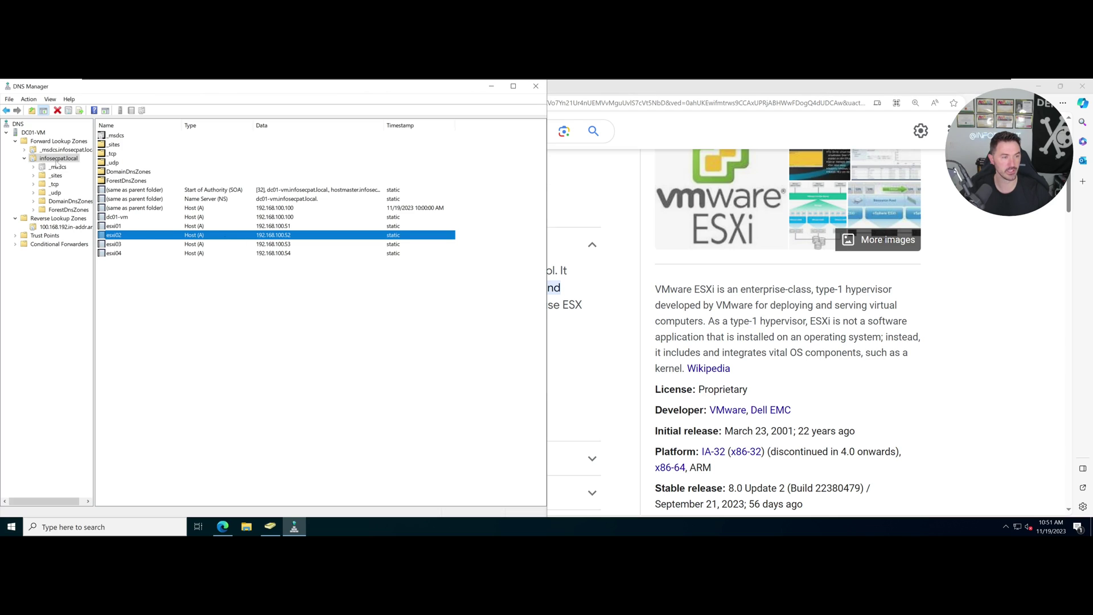
{"action": "left_click", "coordinate": [121, 226]}
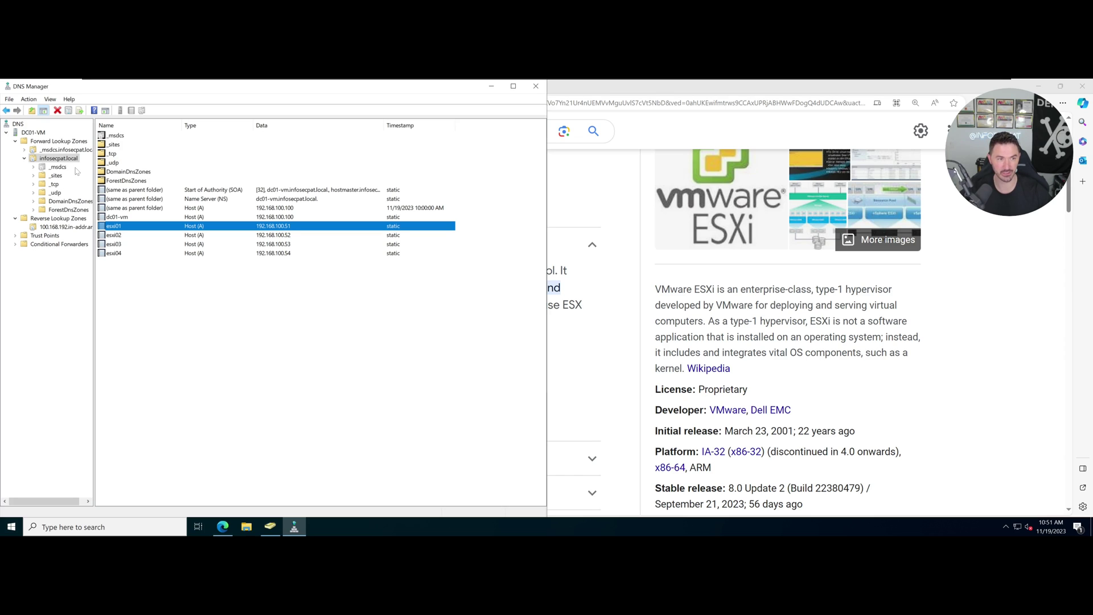
{"action": "key", "text": "alt+Tab"}
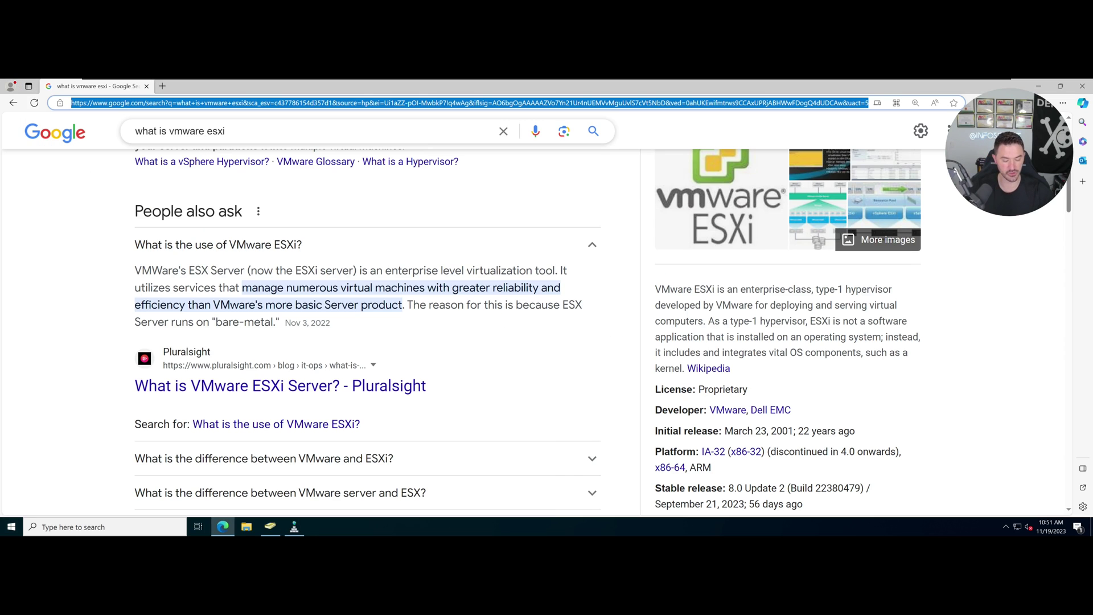
{"action": "type", "text": "https://"}
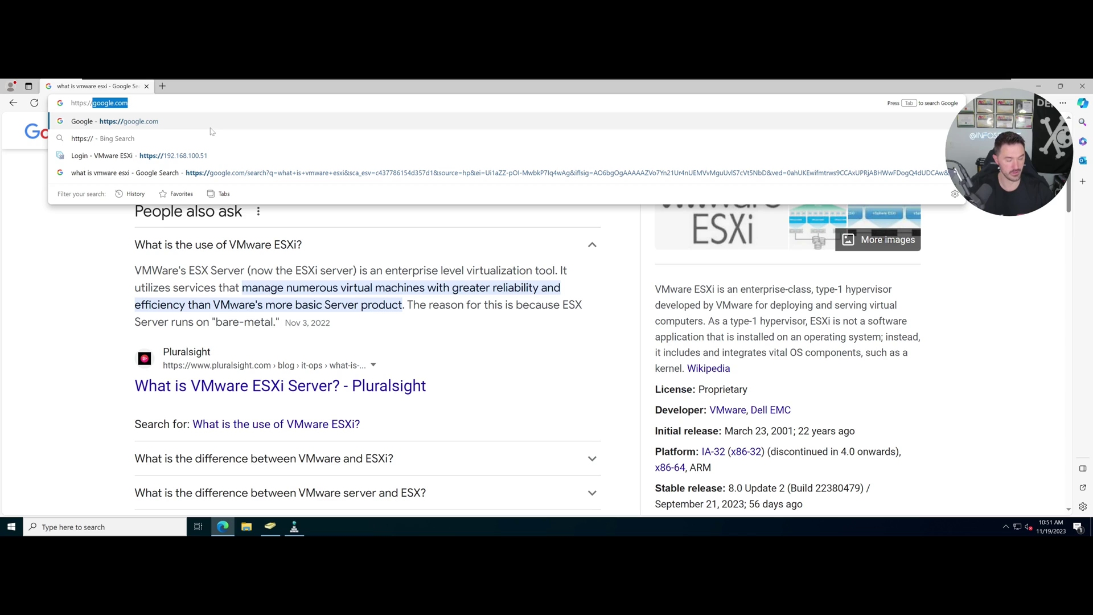
{"action": "type", "text": "esx"}
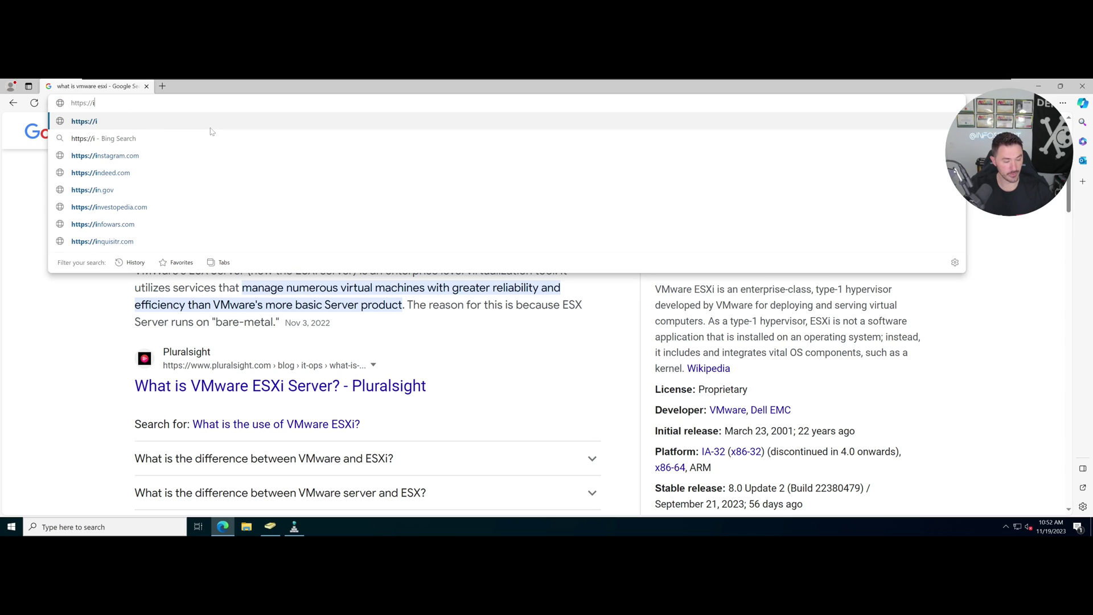
{"action": "type", "text": "0"}
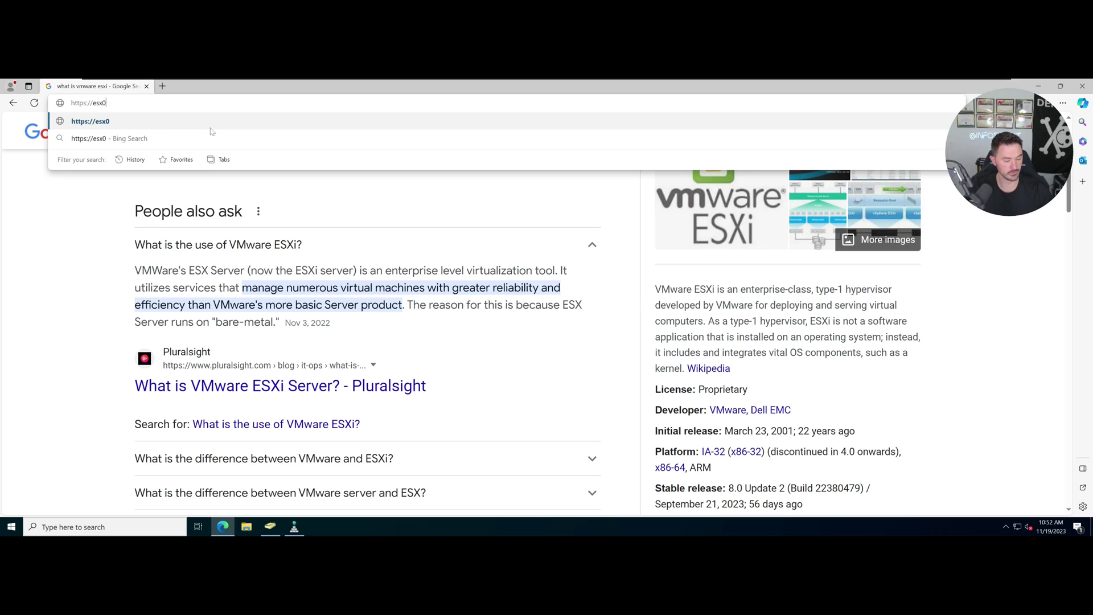
{"action": "key", "text": "BackSpace"}
{"action": "type", "text": "i"}
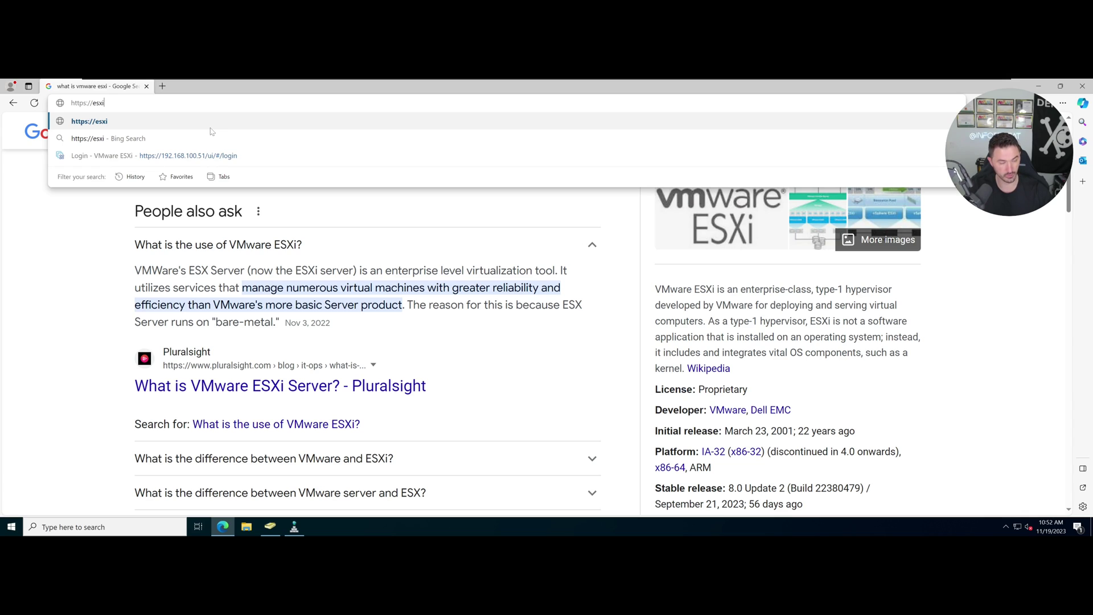
{"action": "type", "text": "01.infosecmap"}
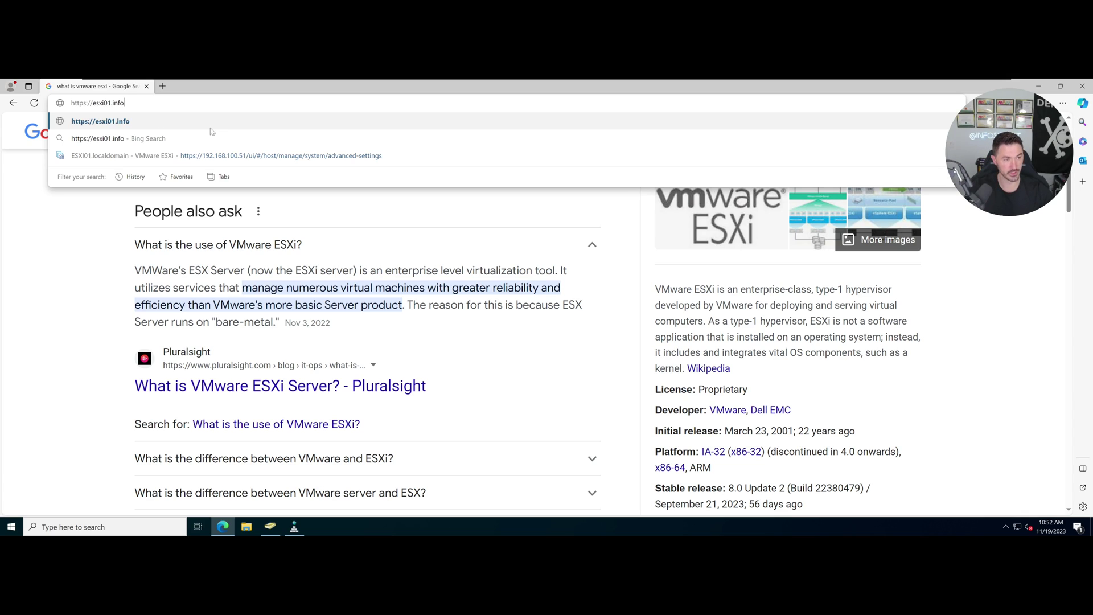
{"action": "key", "text": "BackSpace"}
{"action": "key", "text": "BackSpace"}
{"action": "key", "text": "BackSpace"}
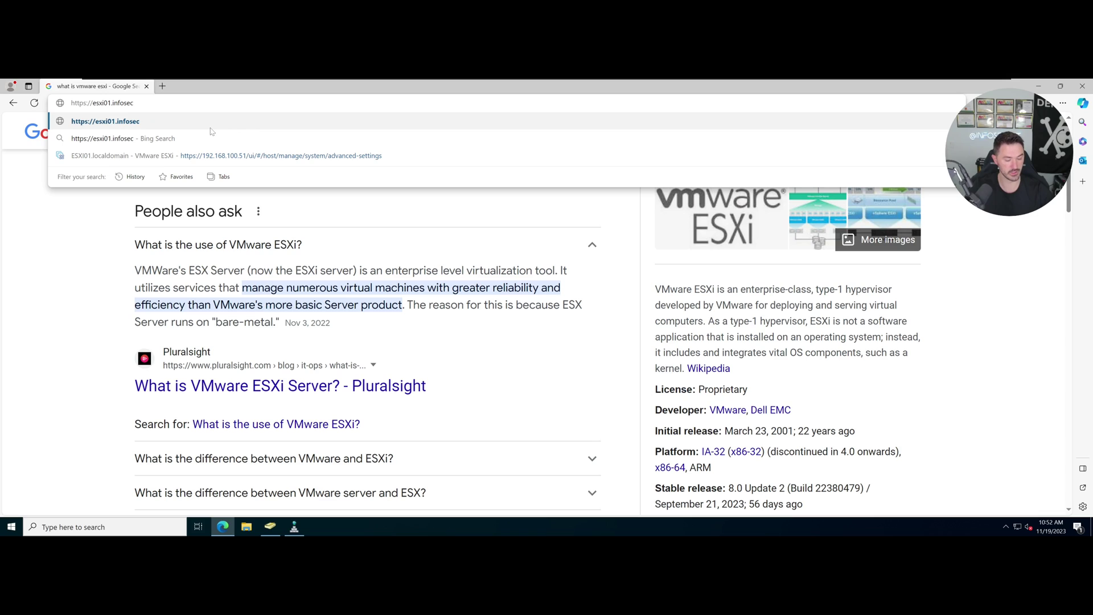
{"action": "type", "text": "pat.local"}
{"action": "key", "text": "Return"}
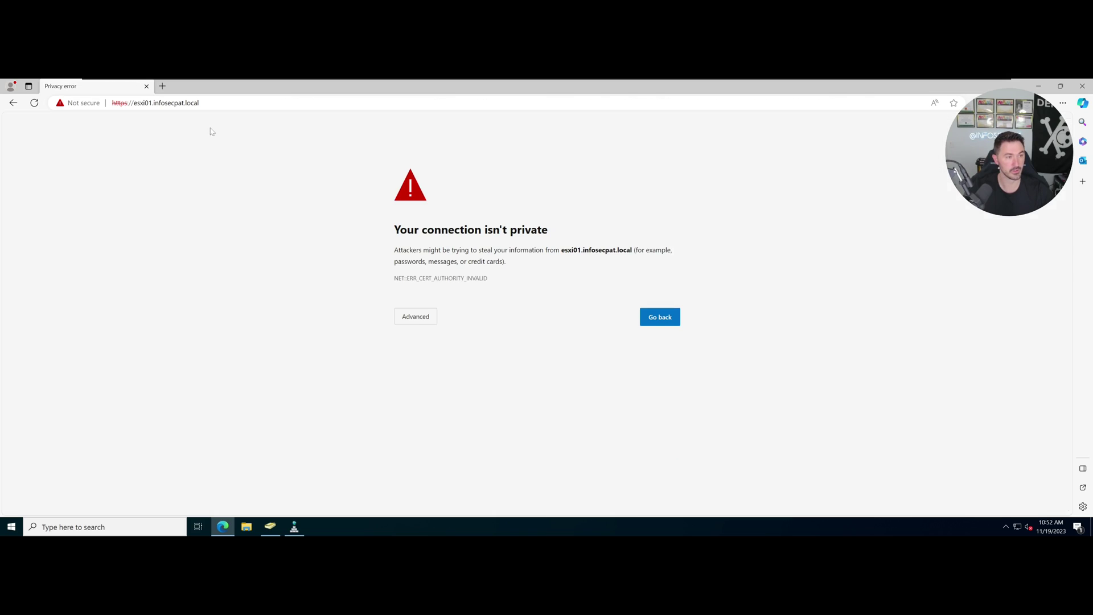
{"action": "left_click", "coordinate": [444, 316]}
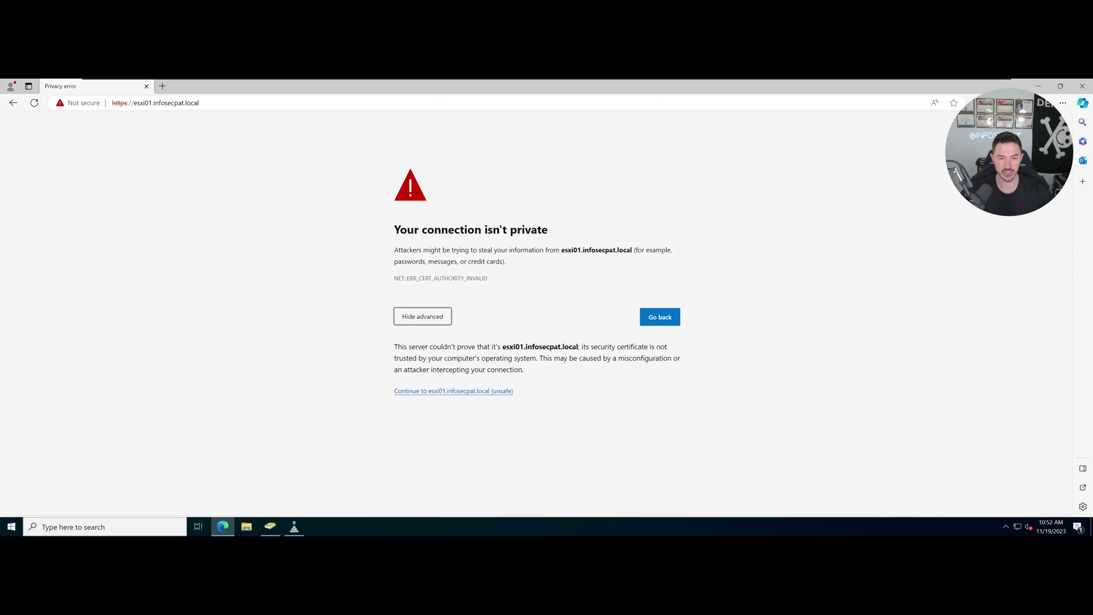
{"action": "left_click", "coordinate": [470, 391]}
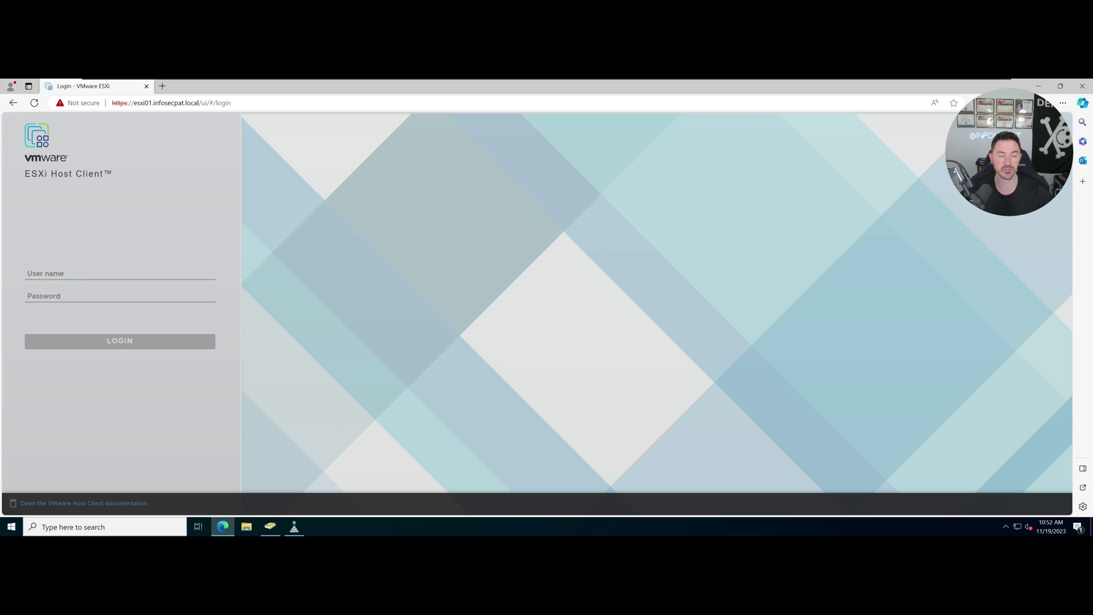
Log in to the esxi01 host as root with its password.
{"action": "type", "text": "root"}
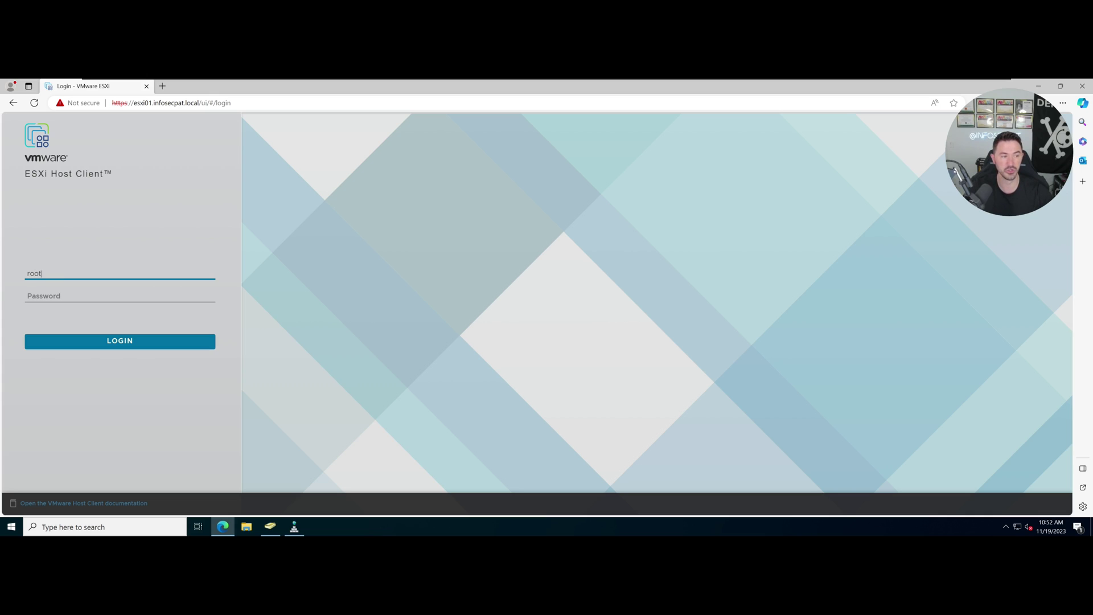
{"action": "key", "text": "Tab"}
{"action": "type", "text": "••"}
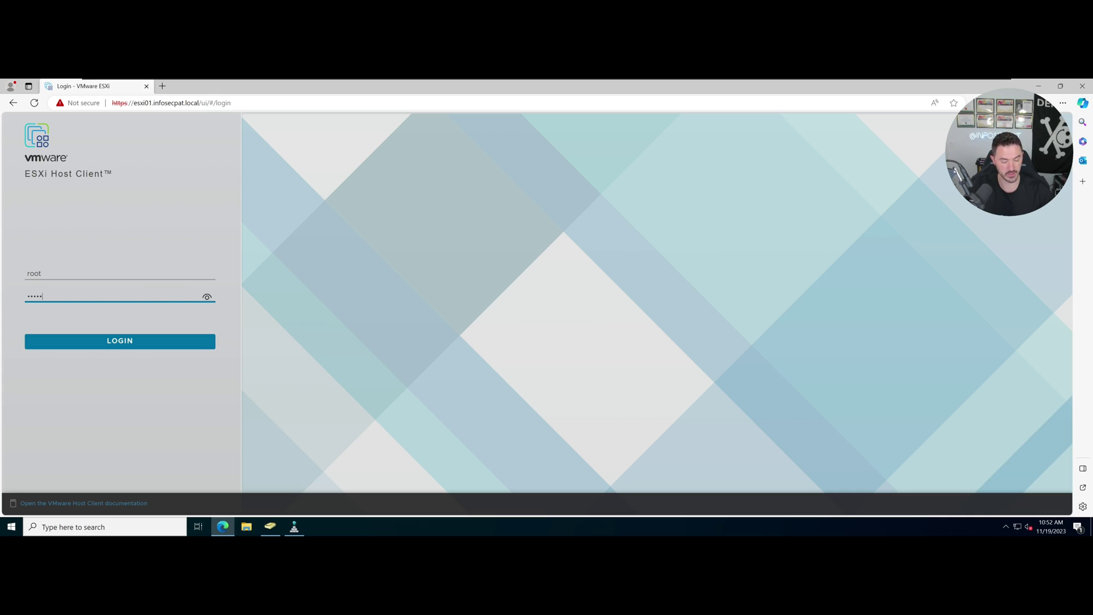
{"action": "type", "text": "••••••••"}
{"action": "key", "text": "Return"}
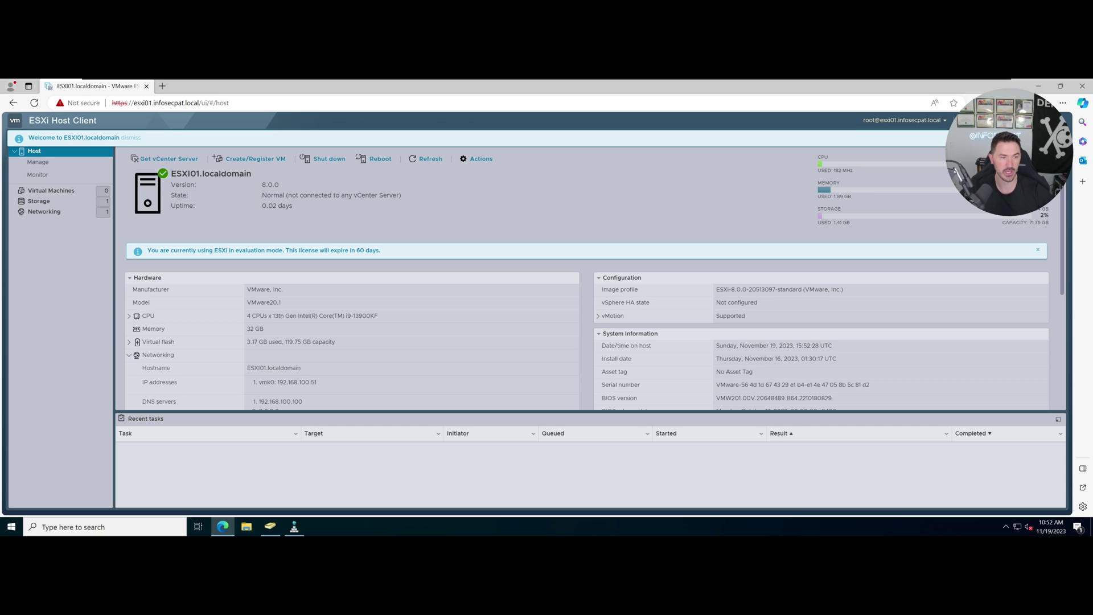
Zoom the page to 125% and highlight the host's localdomain name.
{"action": "key", "text": "ctrl+plus"}
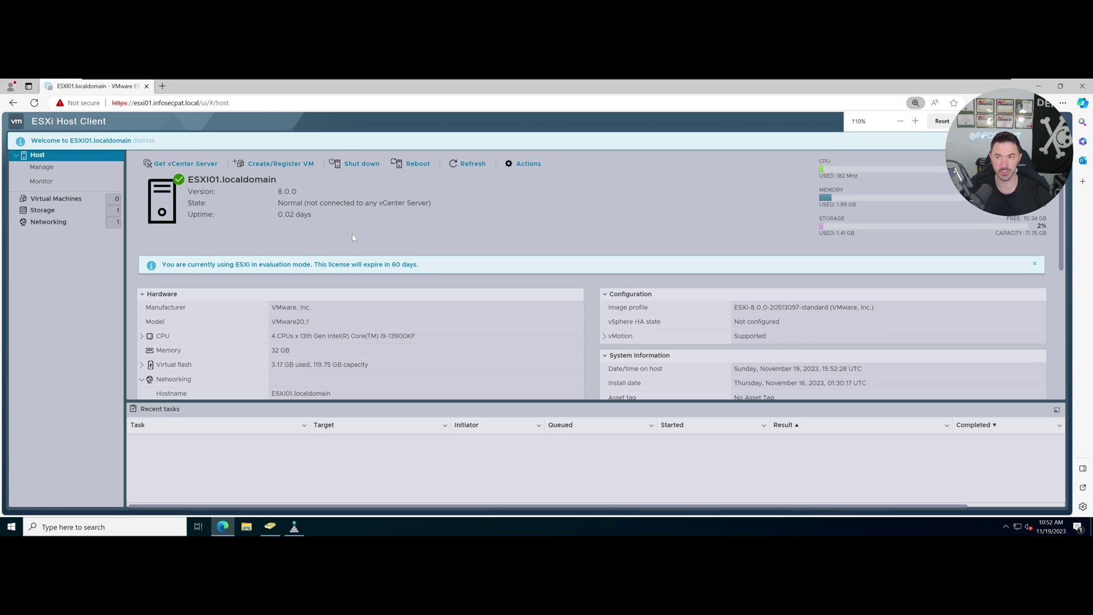
{"action": "key", "text": "ctrl+plus"}
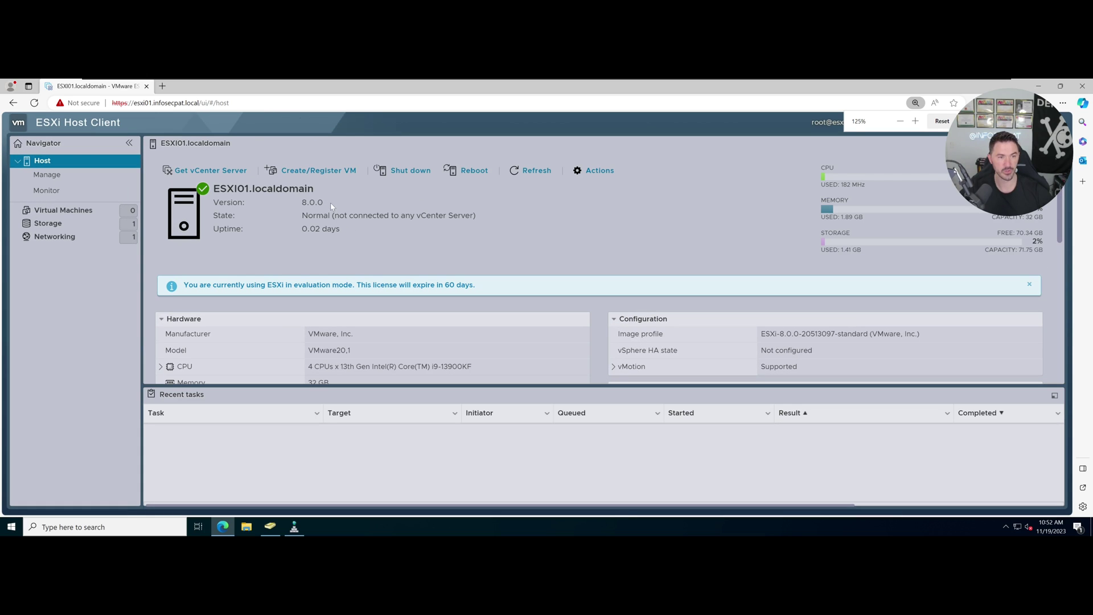
{"action": "left_click_drag", "start_coordinate": [314, 190], "coordinate": [235, 190]}
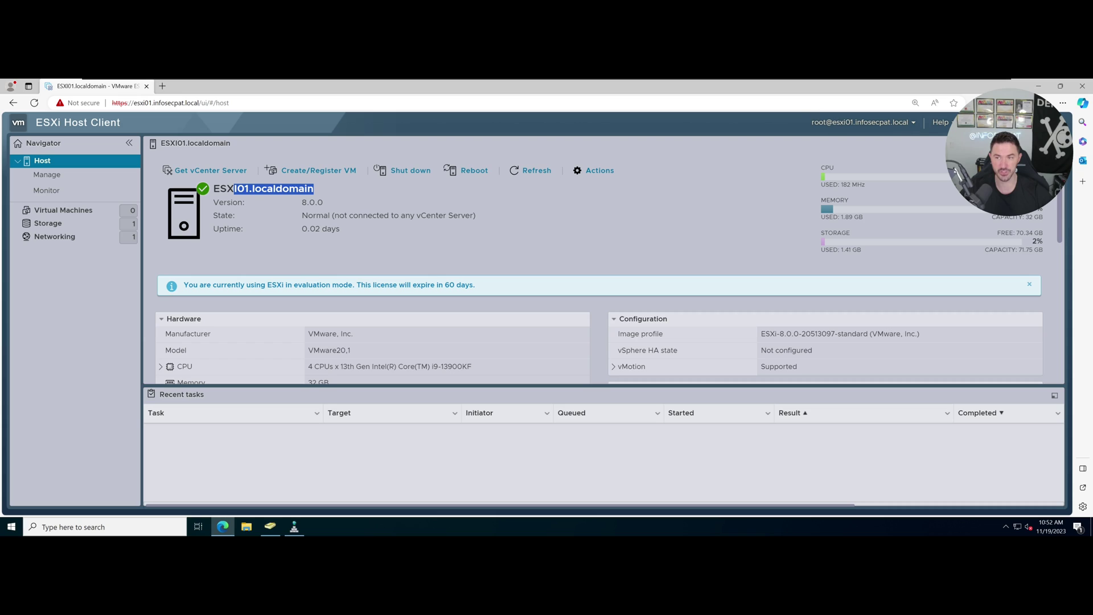
{"action": "left_click", "coordinate": [807, 124]}
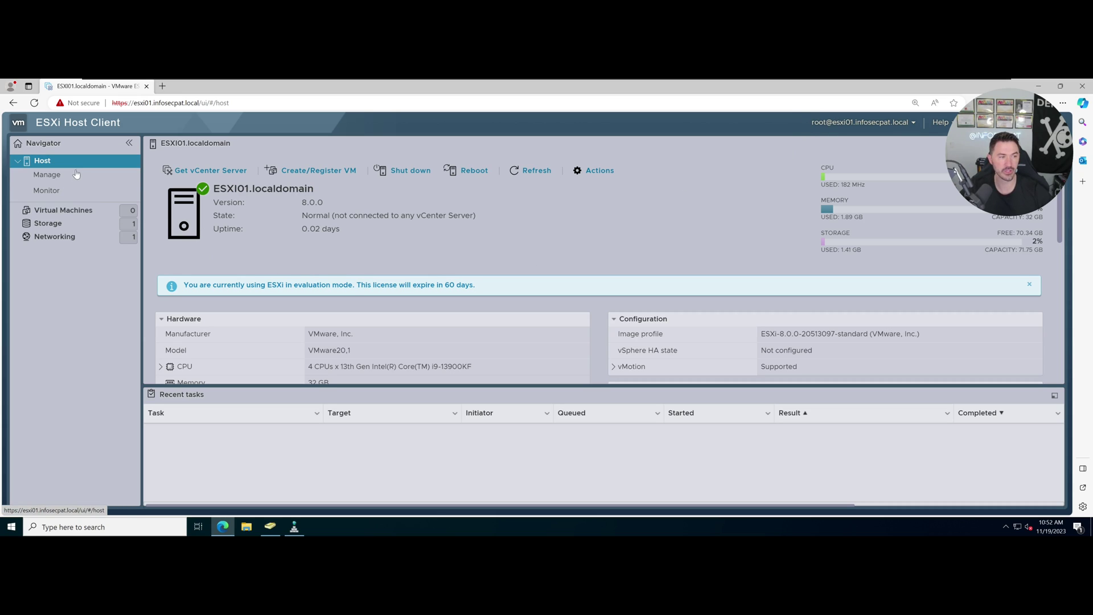
Open Manage > Security & users > Authentication, showing Active Directory enabled: No.
{"action": "left_click", "coordinate": [59, 180]}
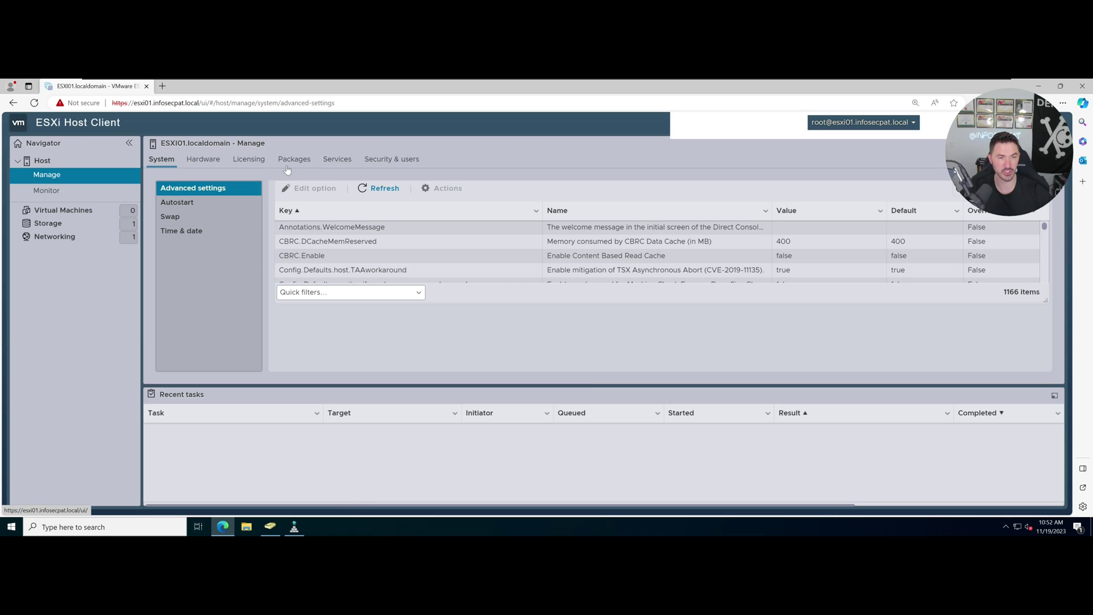
{"action": "left_click", "coordinate": [371, 163]}
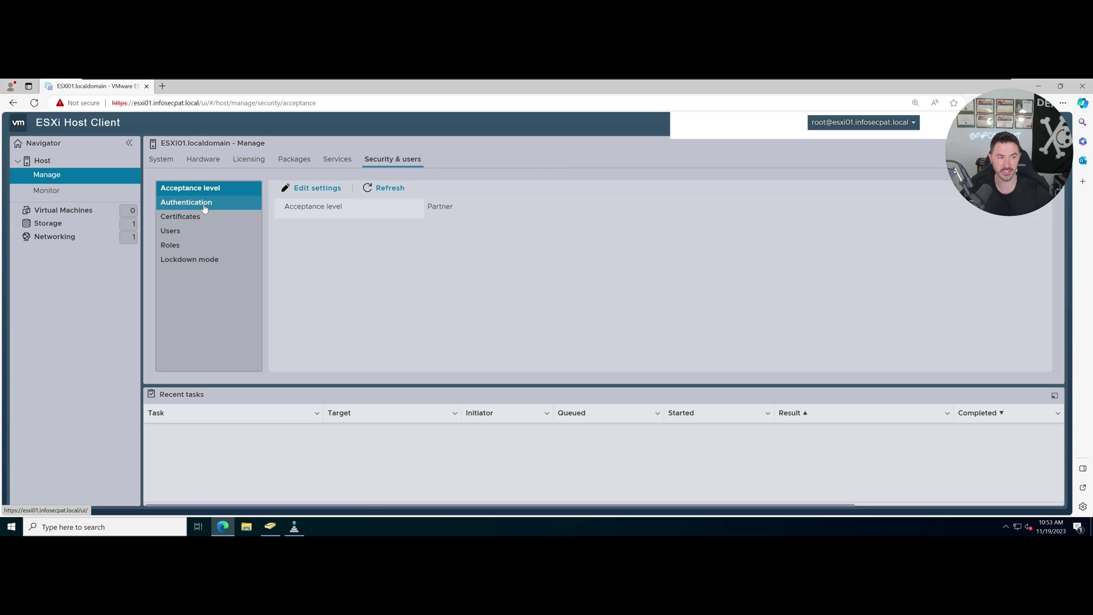
{"action": "left_click", "coordinate": [203, 206]}
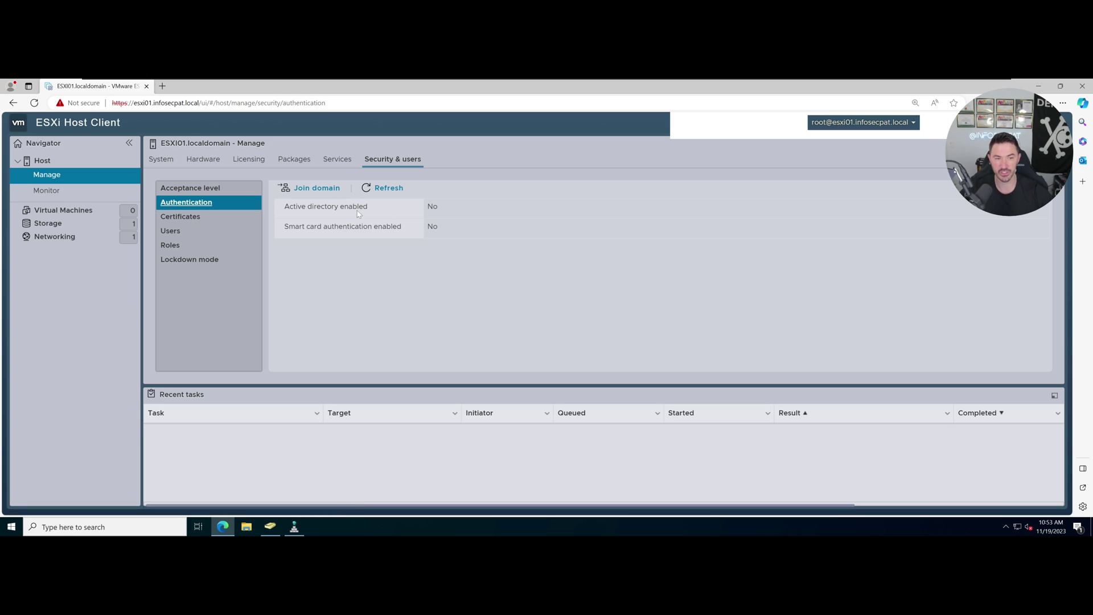
{"action": "double_click", "coordinate": [432, 207]}
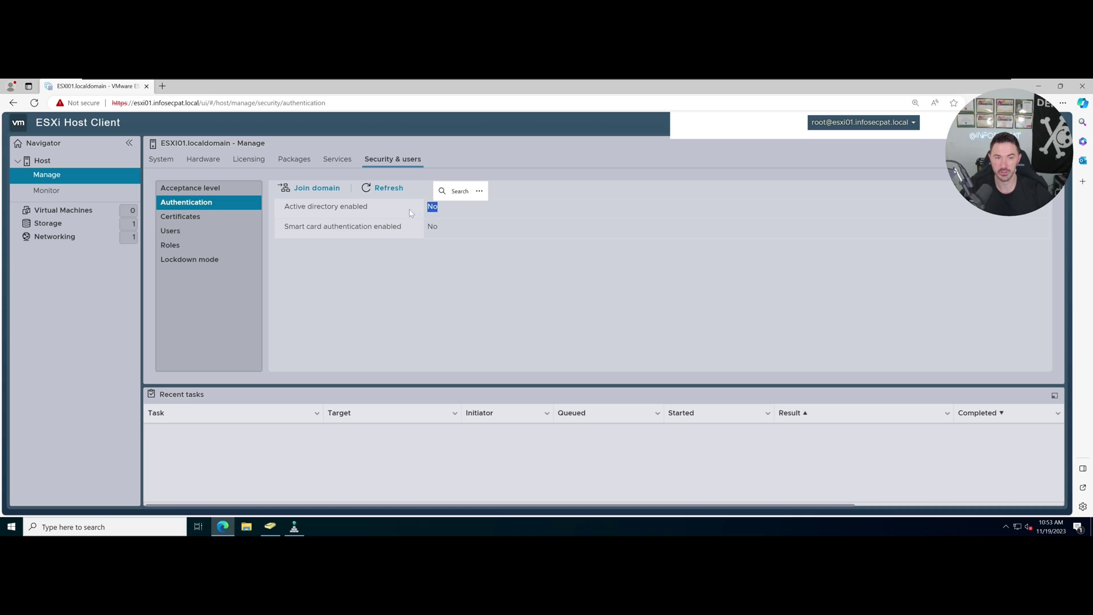
{"action": "left_click", "coordinate": [322, 188]}
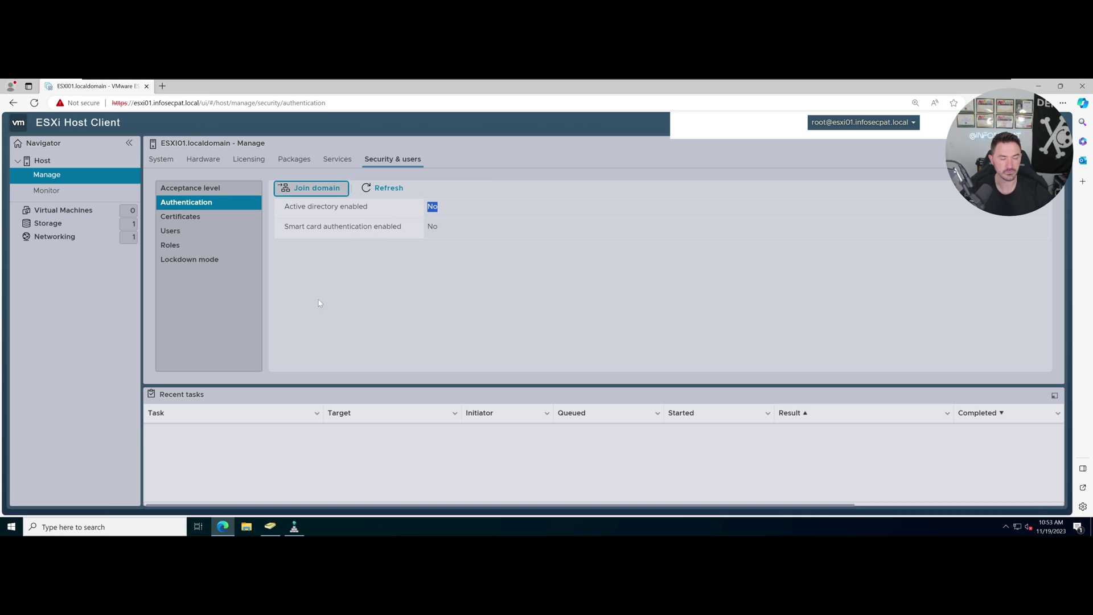
Join ESXI01 to the infosecpat.local domain using the administrator account and password.
{"action": "left_click", "coordinate": [315, 189]}
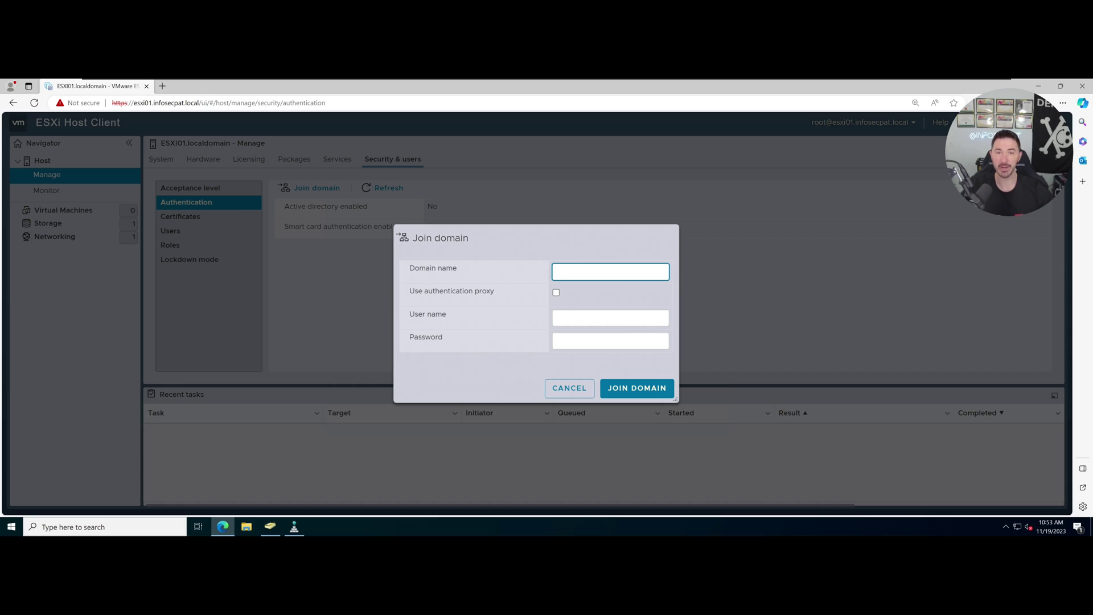
{"action": "type", "text": "infosecpat.loca"}
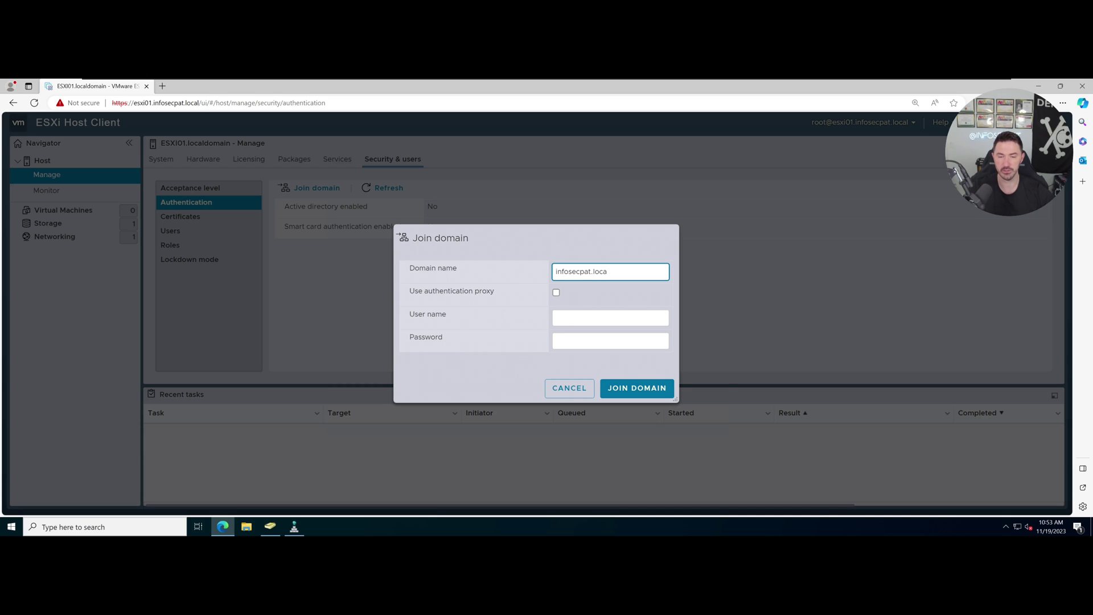
{"action": "key", "text": "Tab"}
{"action": "key", "text": "Tab"}
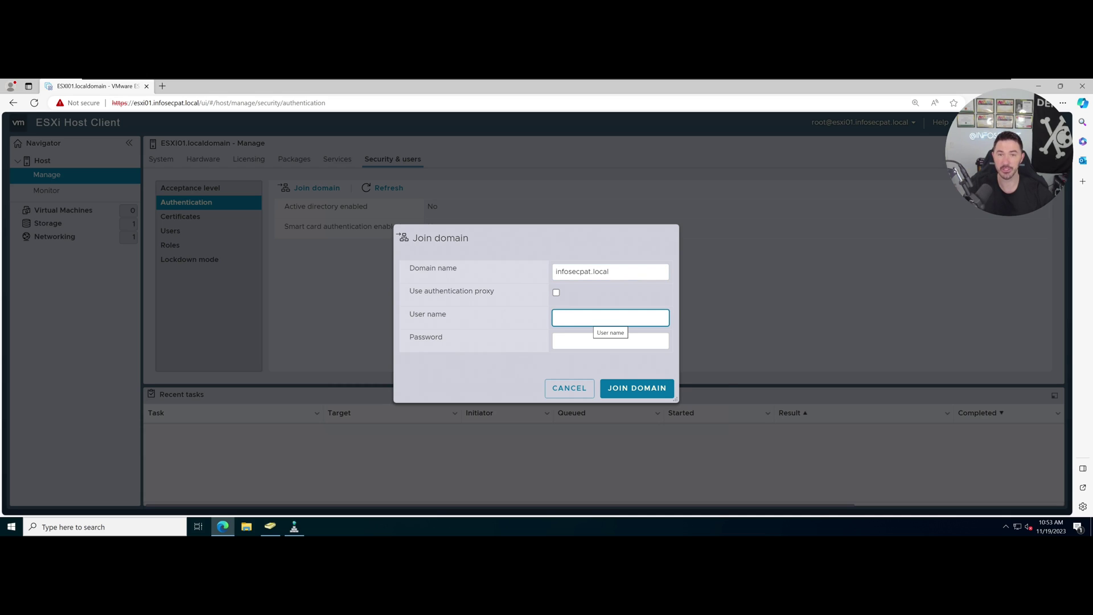
{"action": "type", "text": "adm"}
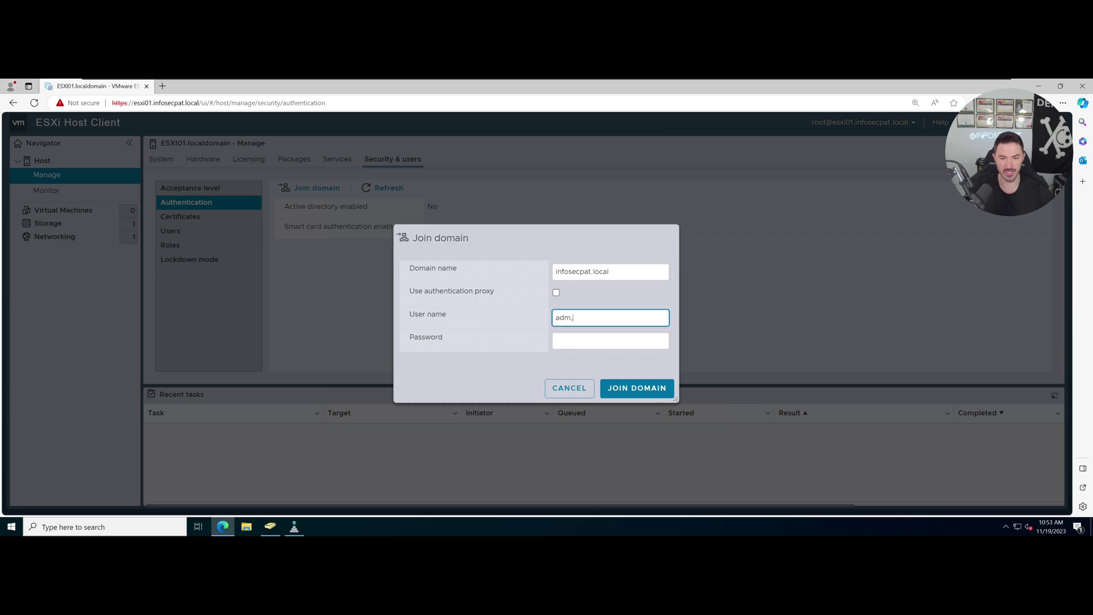
{"action": "type", "text": "inistrator"}
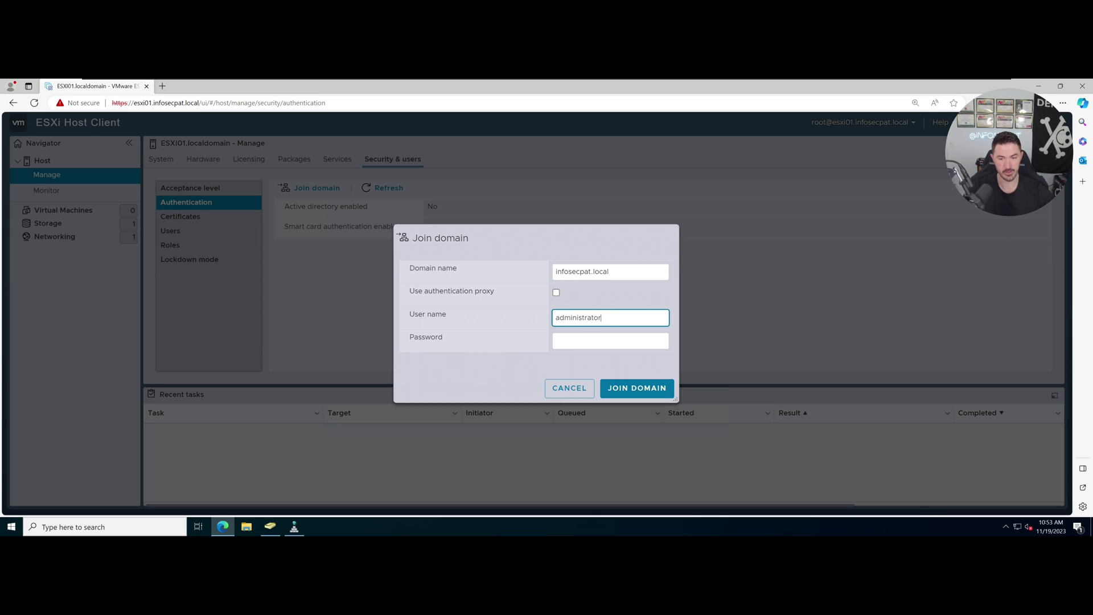
{"action": "key", "text": "Tab"}
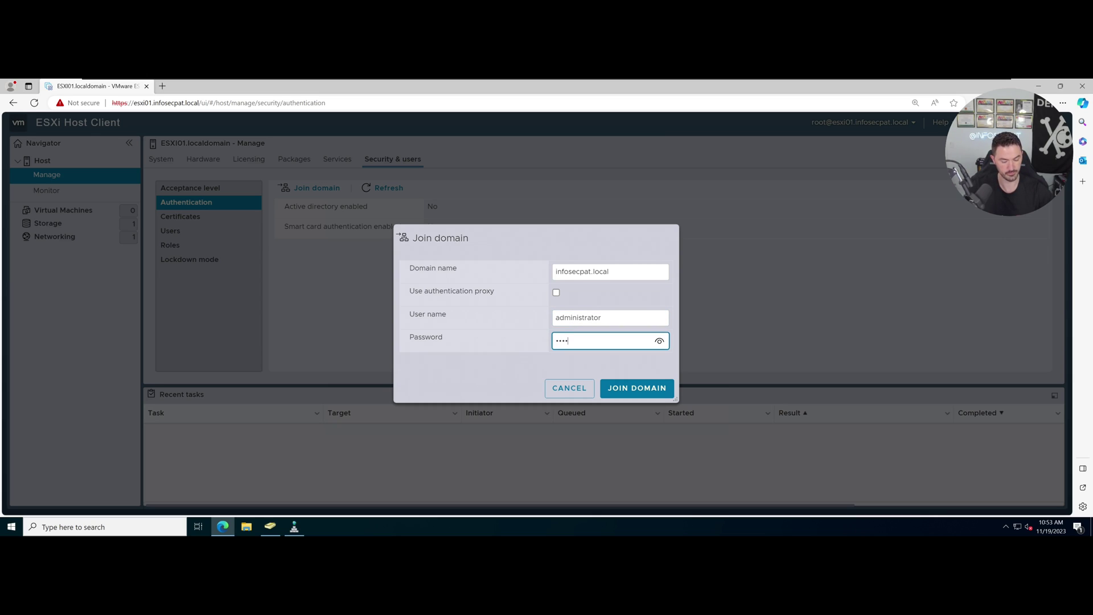
{"action": "type", "text": "•••••••••••••"}
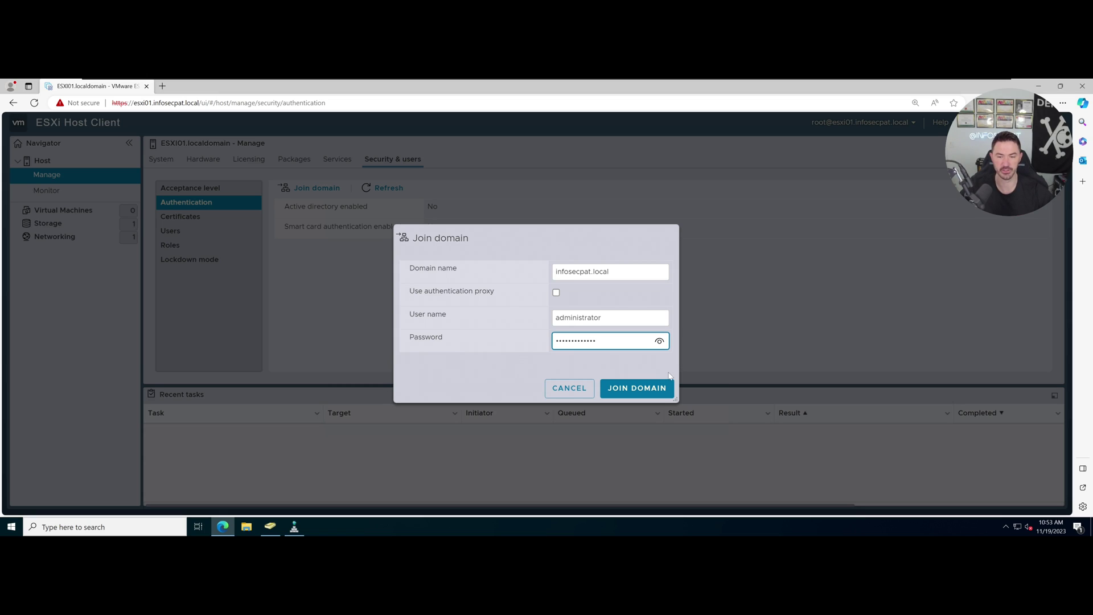
{"action": "left_click", "coordinate": [656, 387]}
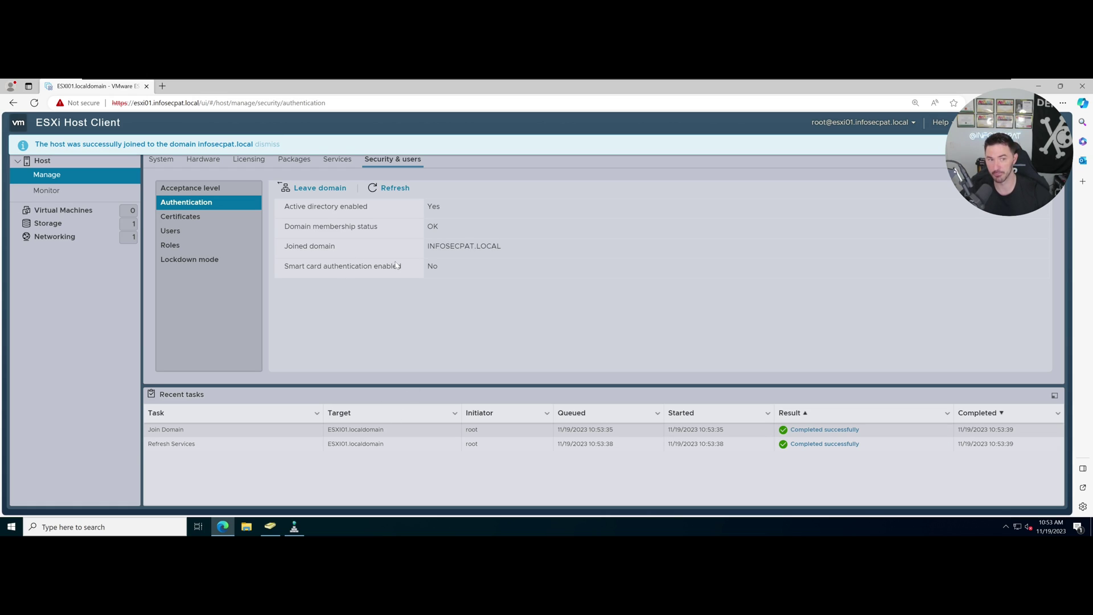
Refresh the authentication status to confirm the join, then switch to Active Directory Users and Computers.
{"action": "double_click", "coordinate": [433, 207]}
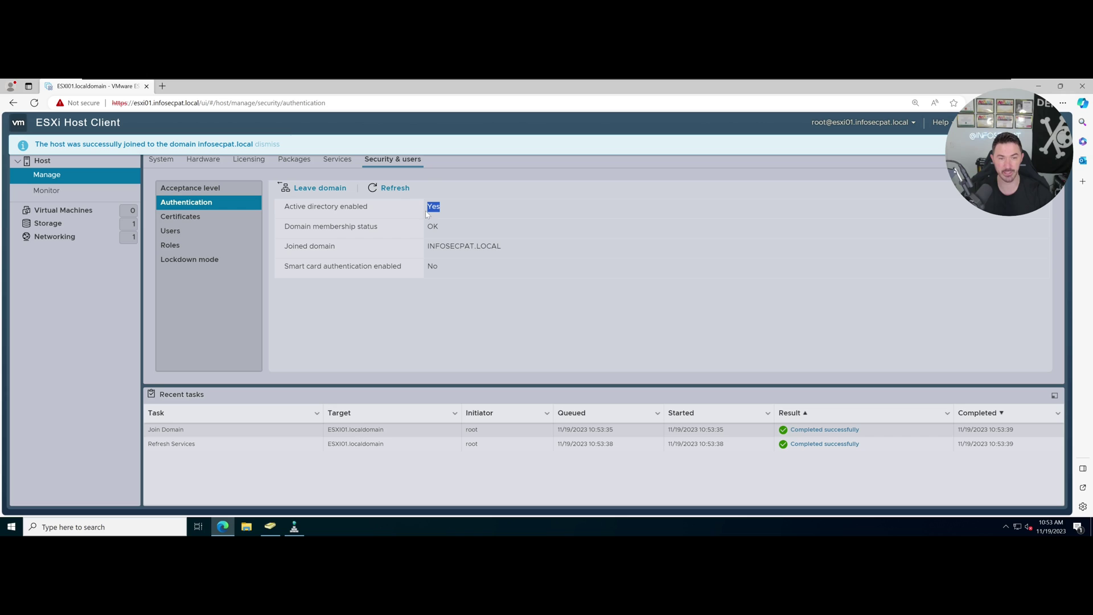
{"action": "left_click", "coordinate": [374, 187]}
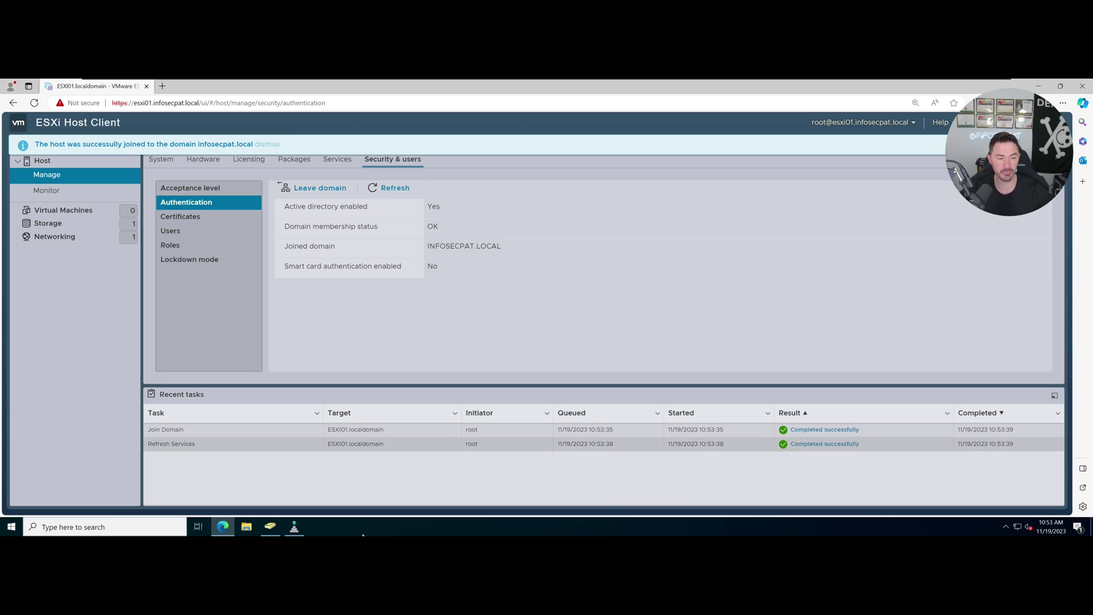
{"action": "left_click", "coordinate": [270, 527]}
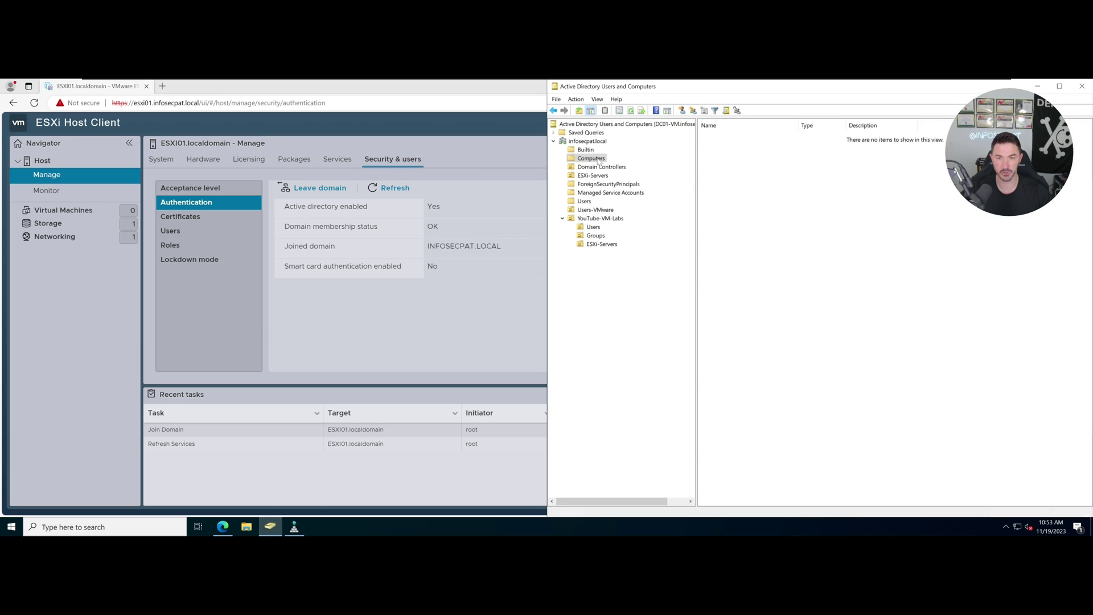
Refresh Computers to reveal the new ESXI01 account, then return to the ESXi Host Client.
{"action": "right_click", "coordinate": [741, 178]}
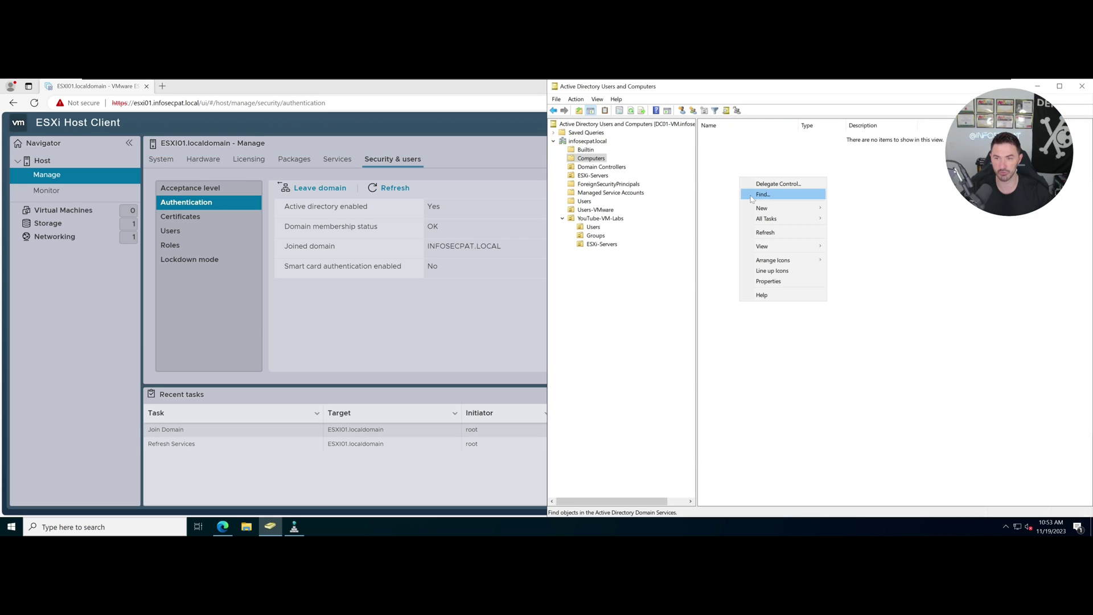
{"action": "left_click", "coordinate": [764, 233]}
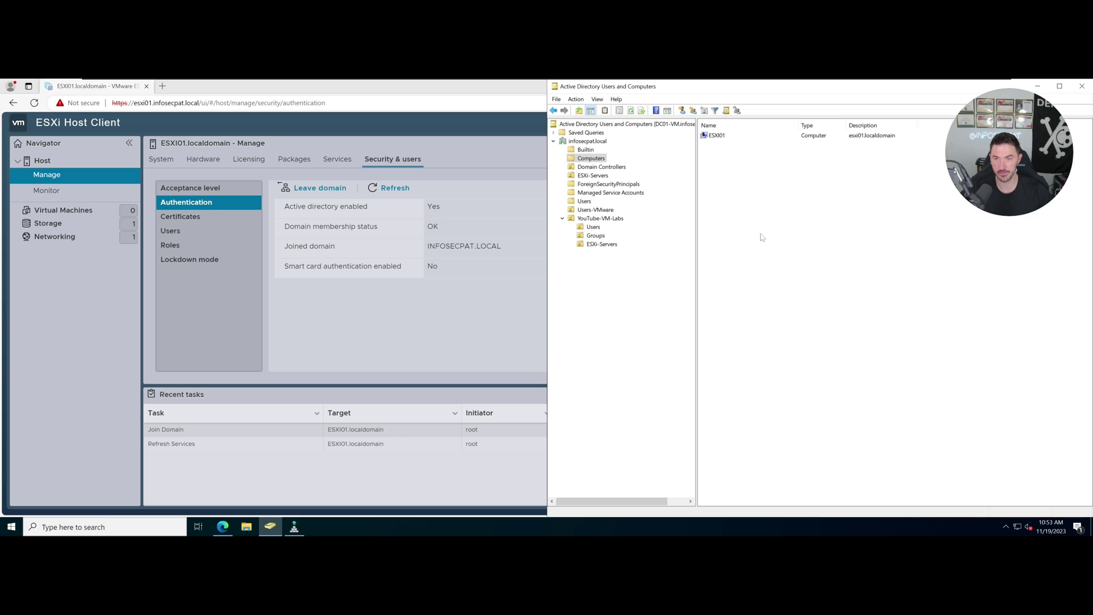
{"action": "left_click", "coordinate": [725, 137]}
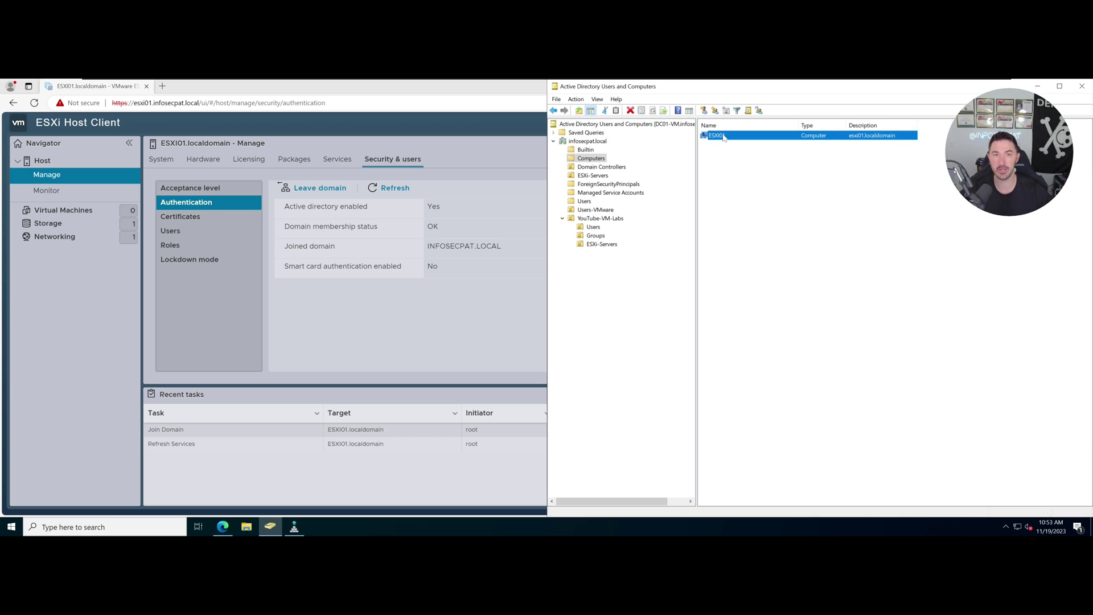
{"action": "left_click", "coordinate": [433, 335]}
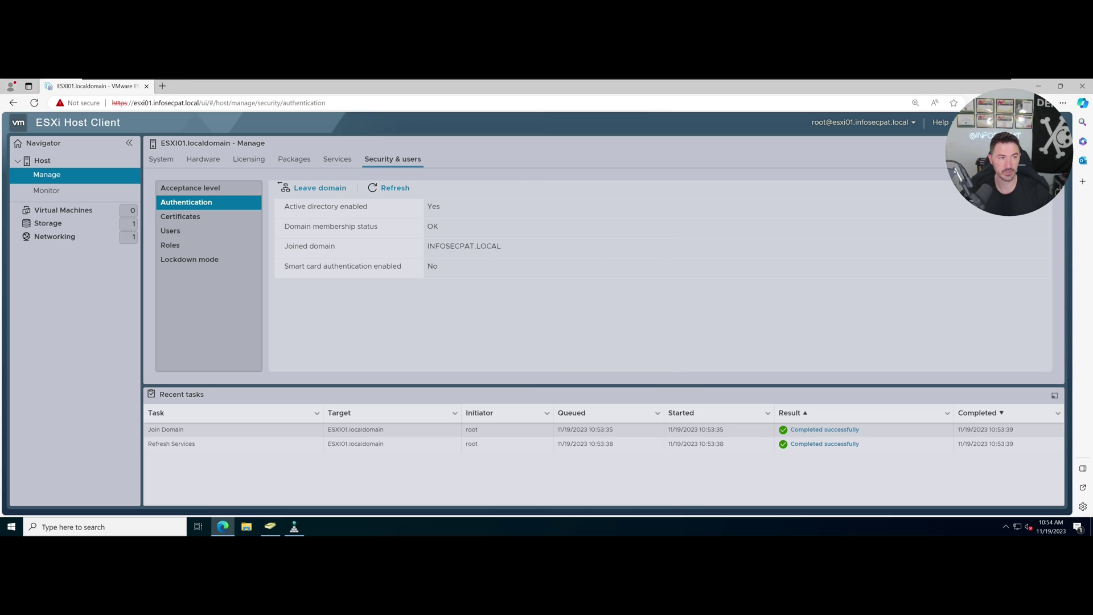
{"action": "left_click", "coordinate": [154, 103]}
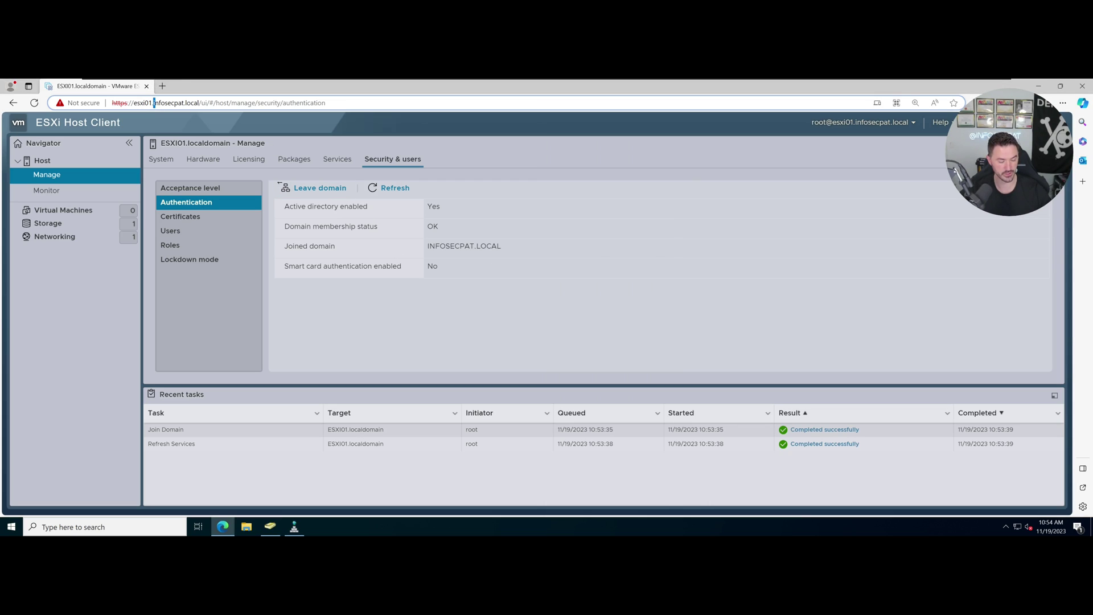
Copy the esxi01 management address into a new tab and change it to esxi02.
{"action": "triple_click", "coordinate": [154, 103]}
{"action": "key", "text": "ctrl+c"}
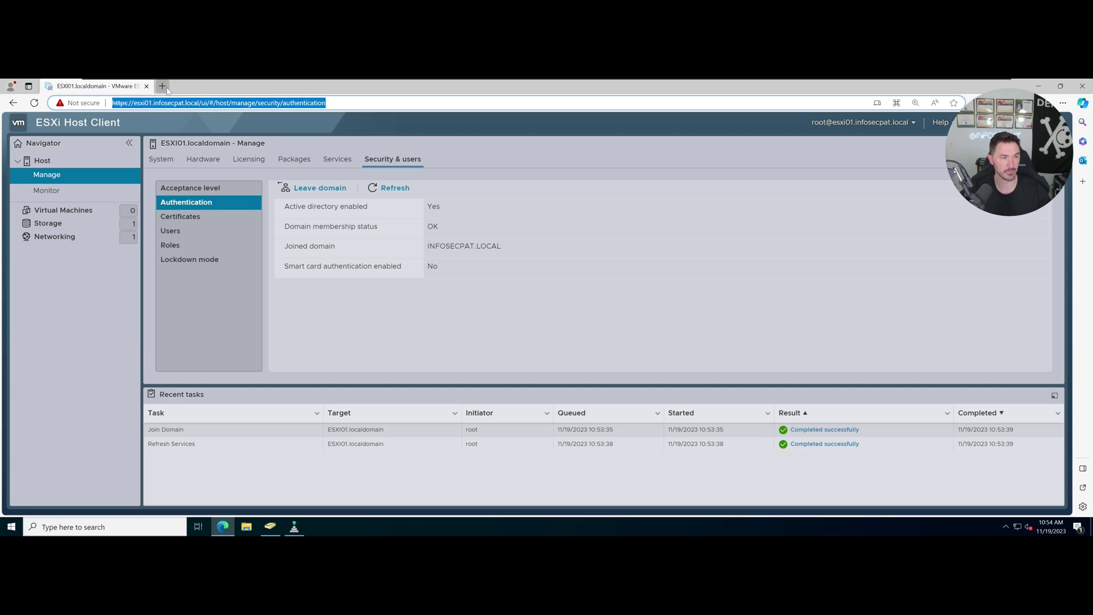
{"action": "left_click", "coordinate": [164, 87]}
{"action": "key", "text": "ctrl+v"}
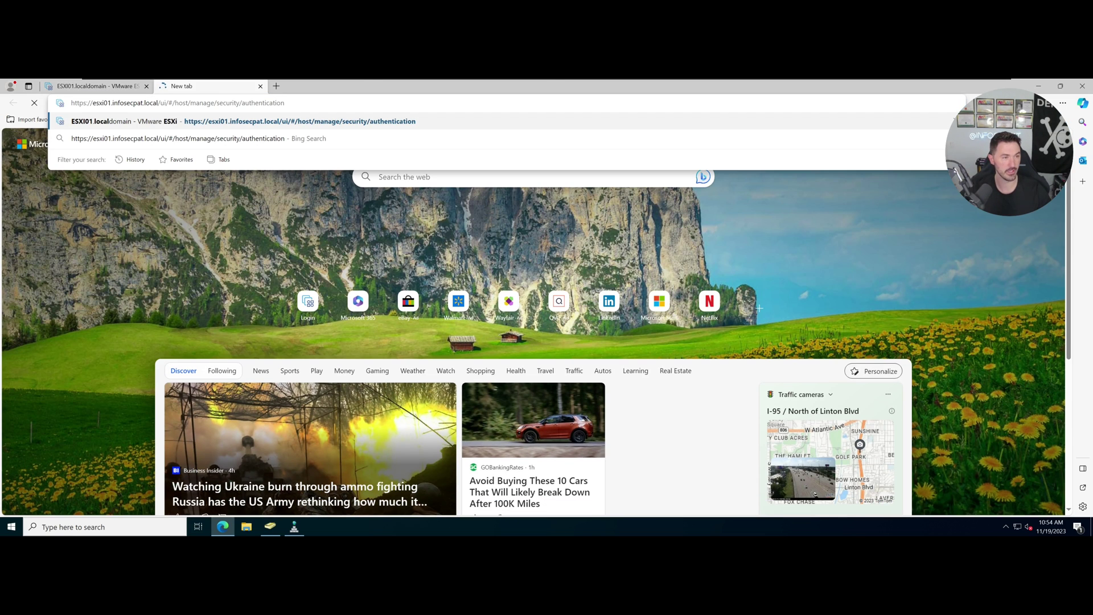
{"action": "left_click", "coordinate": [111, 103]}
{"action": "key", "text": "BackSpace"}
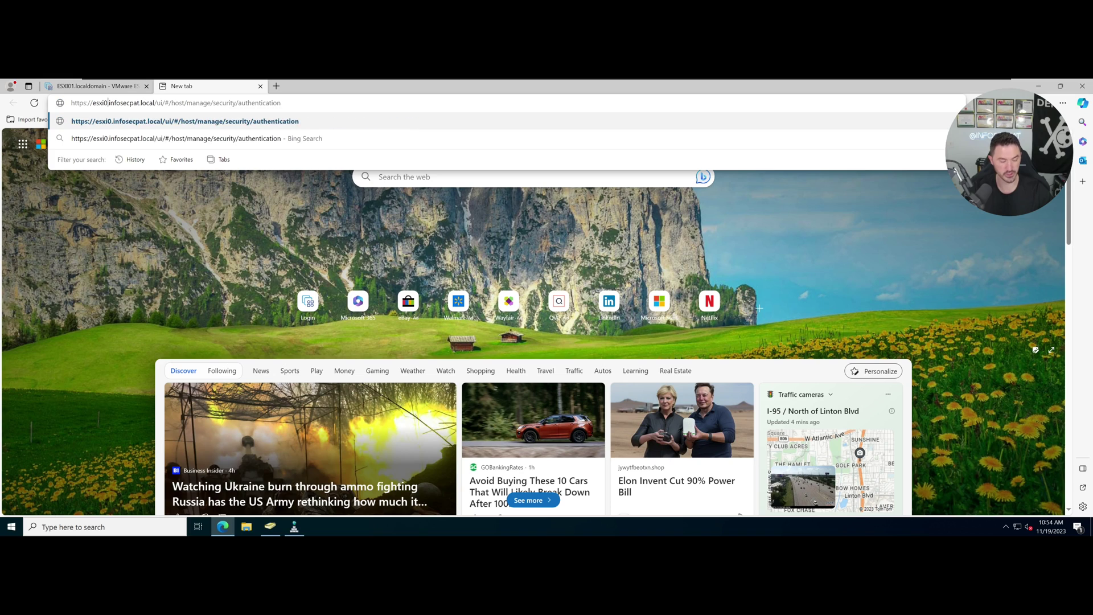
{"action": "type", "text": "3"}
{"action": "key", "text": "Return"}
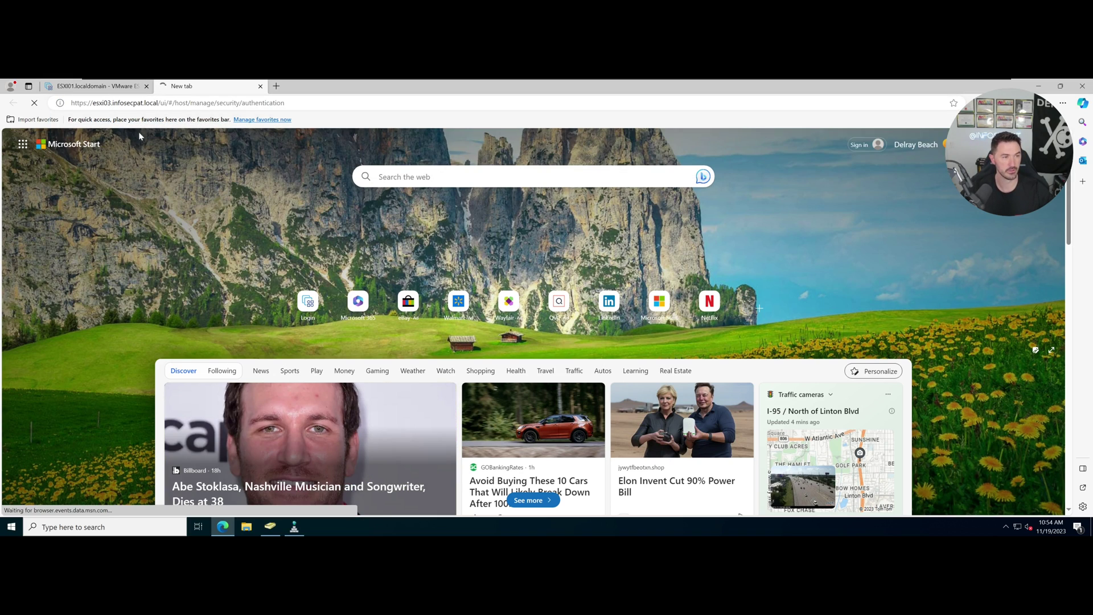
{"action": "left_click", "coordinate": [121, 104]}
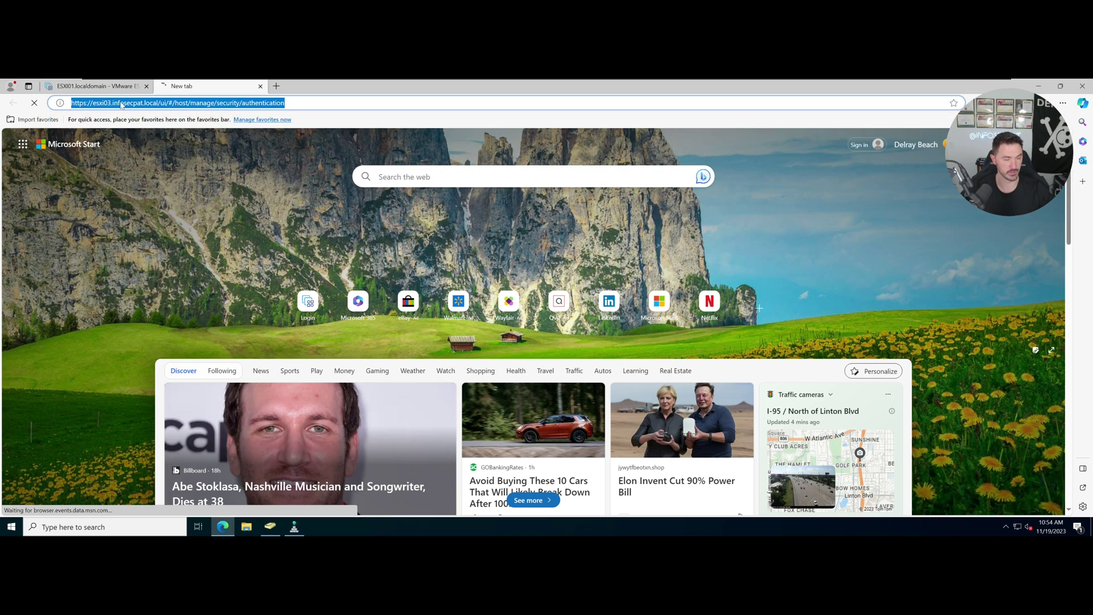
{"action": "key", "text": "Home"}
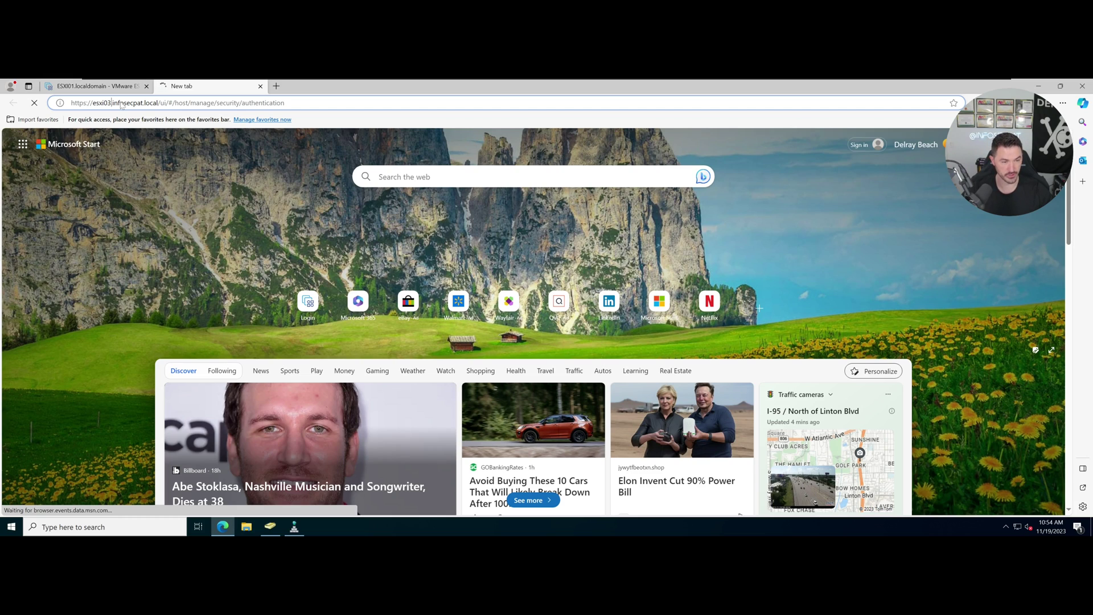
{"action": "key", "text": "BackSpace"}
{"action": "type", "text": "2"}
{"action": "key", "text": "Return"}
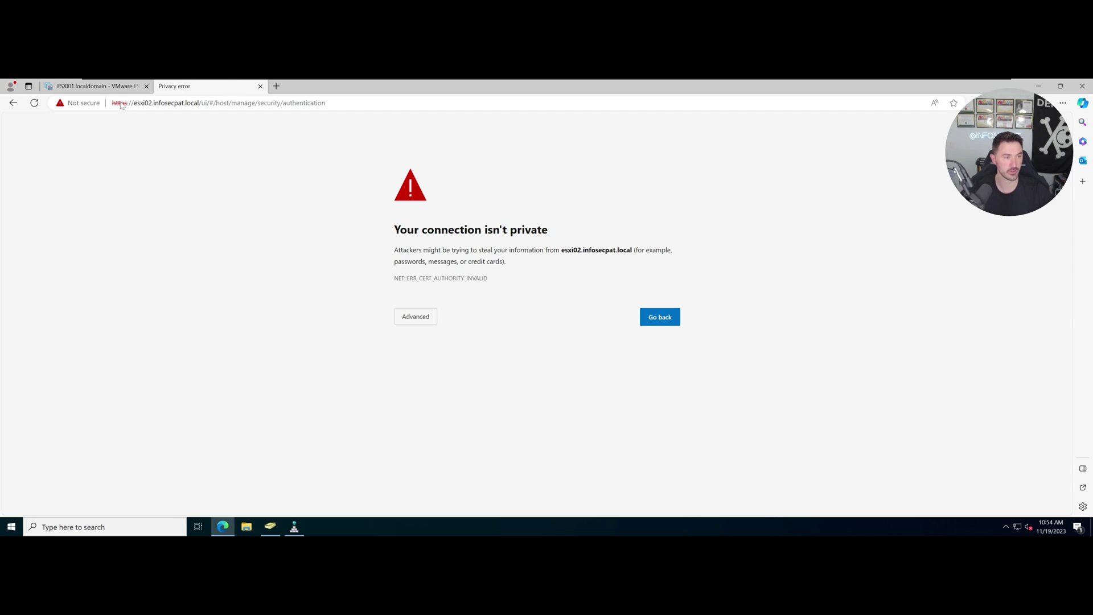
Proceed past the certificate warning and log in to esxi02 as root.
{"action": "left_click", "coordinate": [398, 322]}
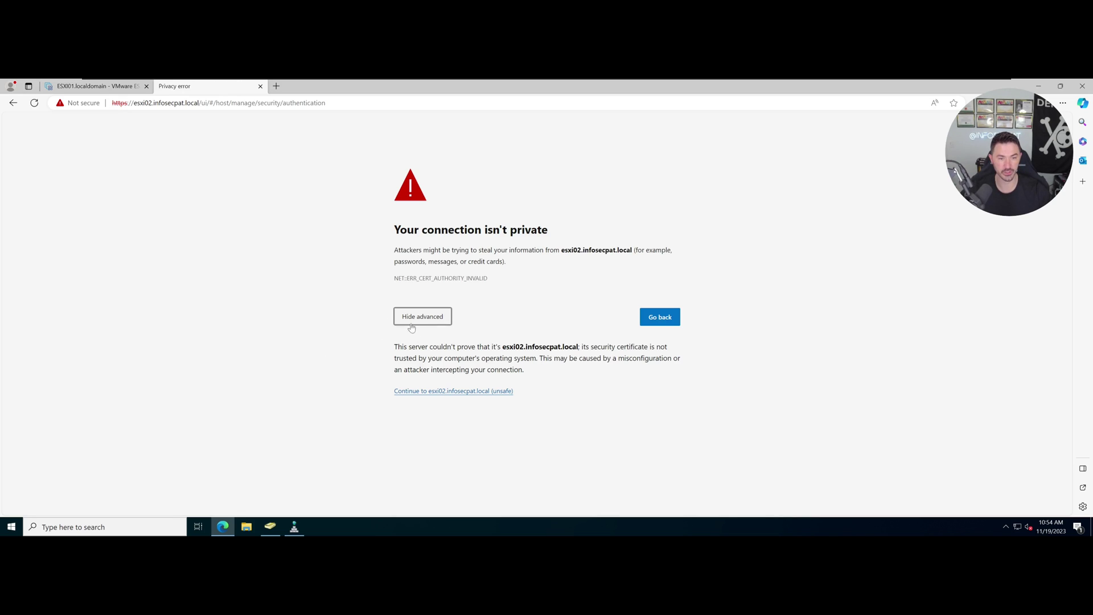
{"action": "left_click", "coordinate": [419, 391]}
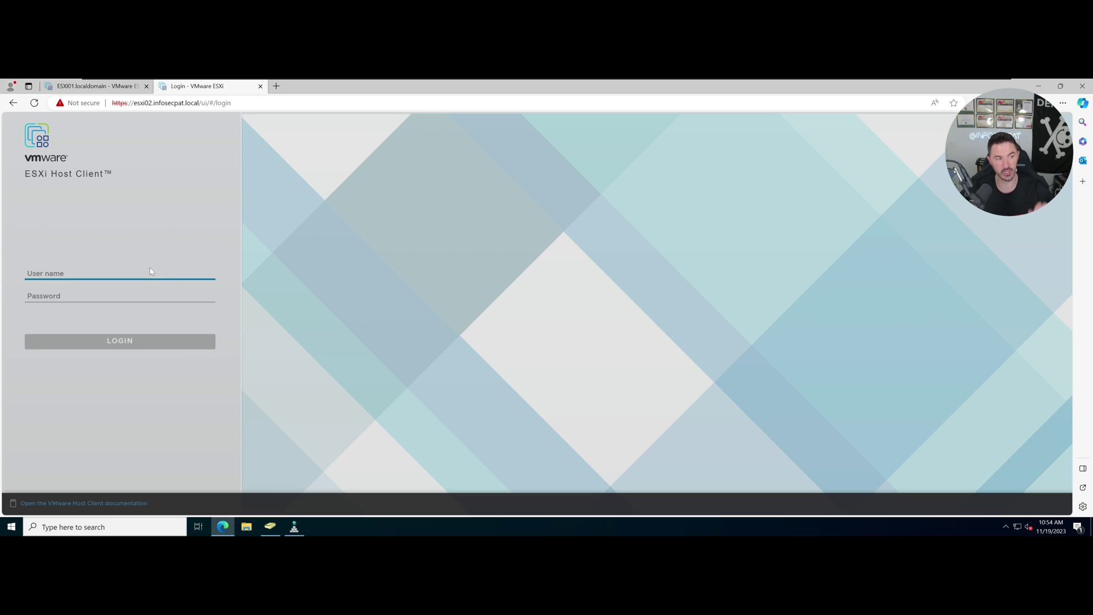
{"action": "type", "text": "root"}
{"action": "key", "text": "Tab"}
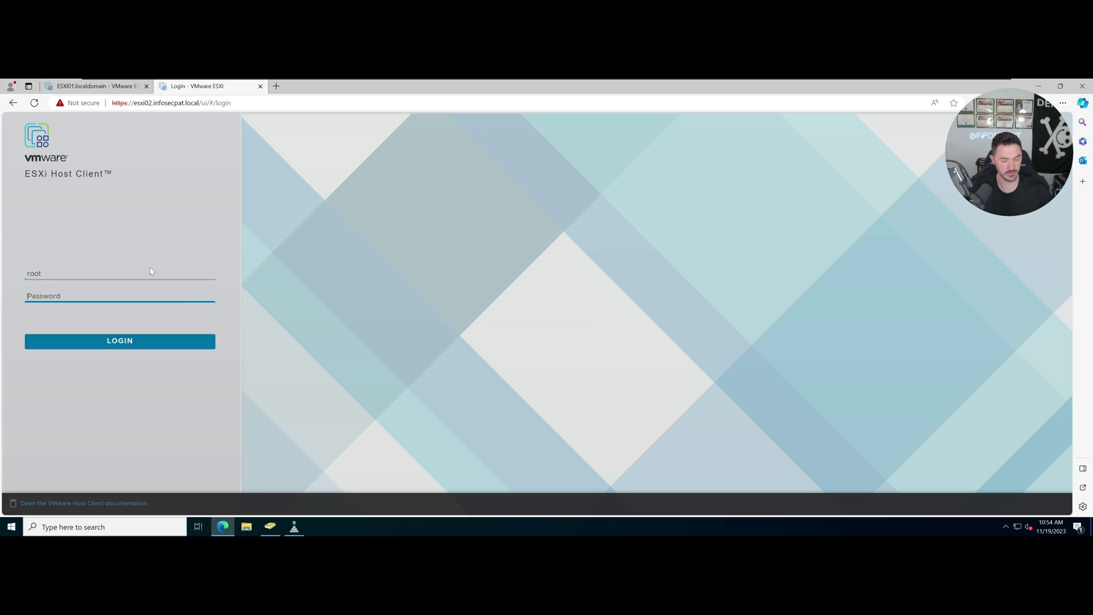
{"action": "type", "text": "••"}
{"action": "key", "text": "Return"}
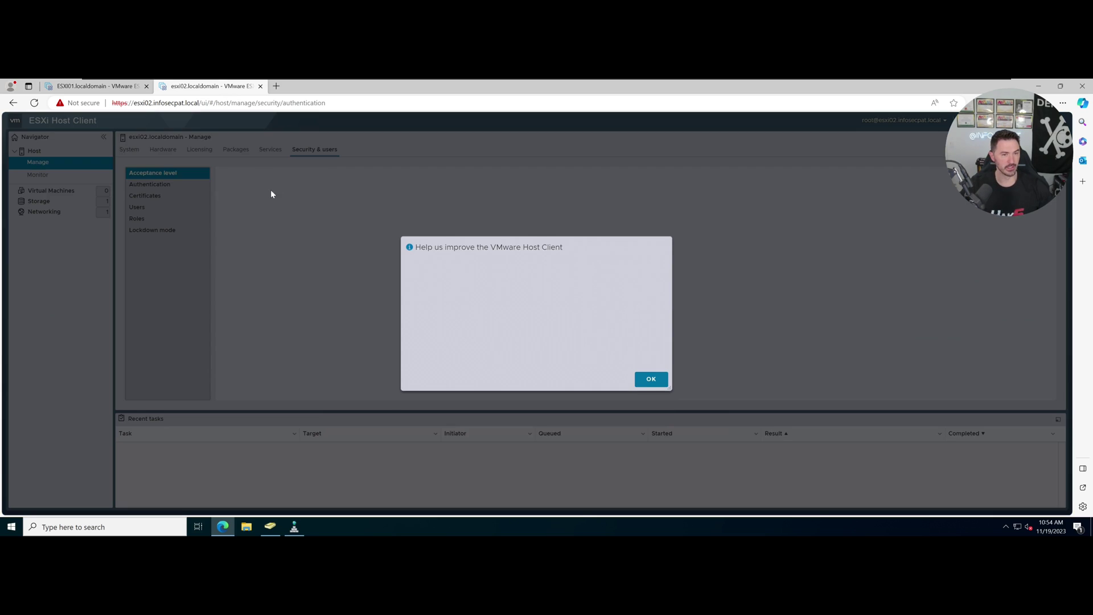
{"action": "left_click", "coordinate": [651, 396]}
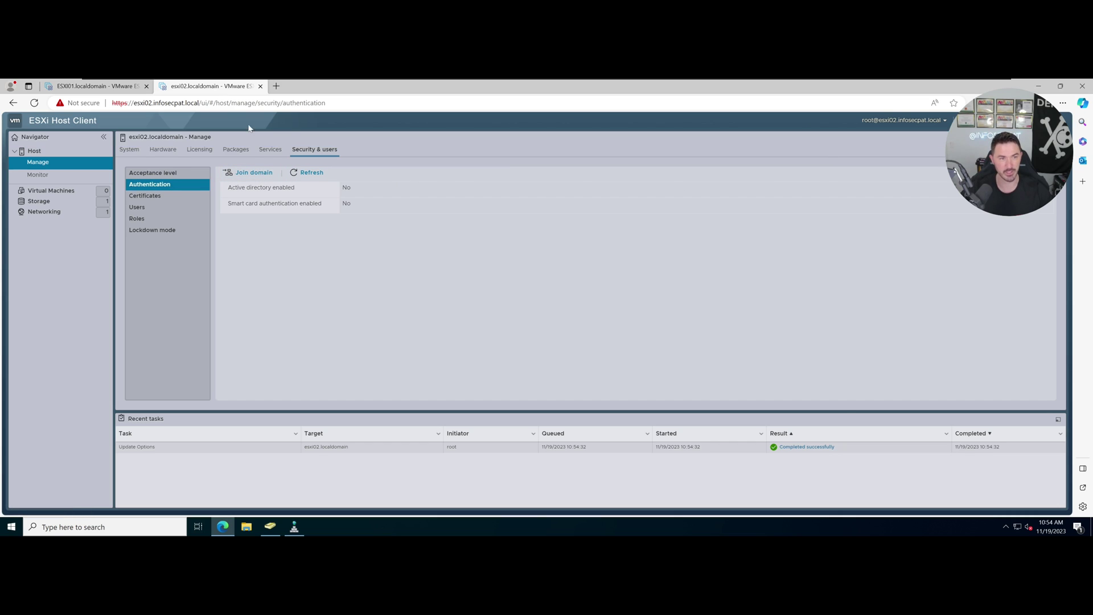
Join esxi02 to infosecpat.local with the administrator account and password.
{"action": "left_click", "coordinate": [248, 173]}
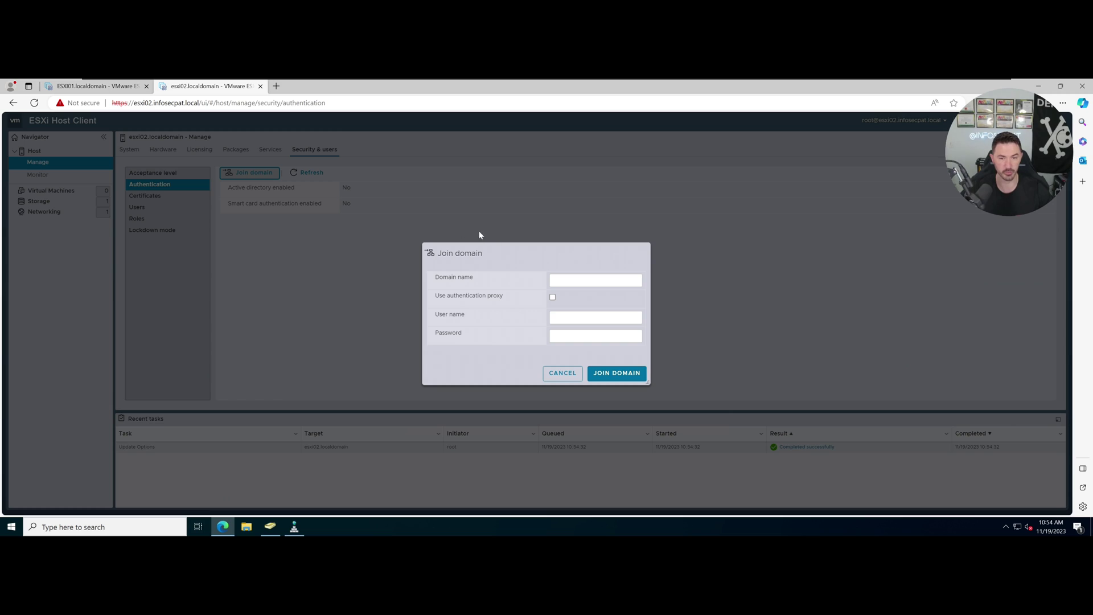
{"action": "type", "text": "infosecpa"}
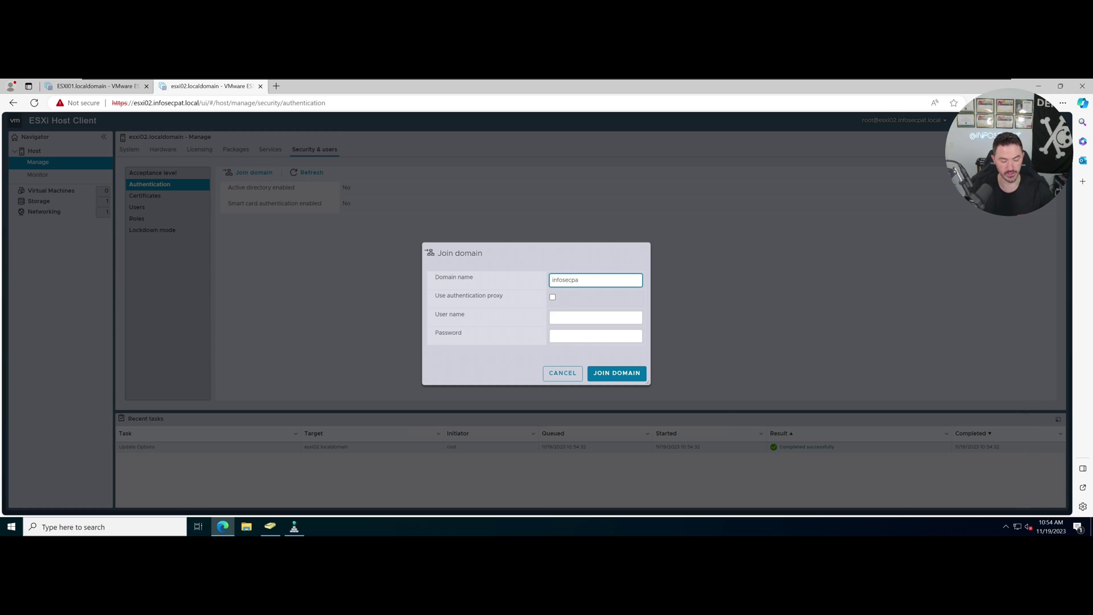
{"action": "key", "text": "Tab"}
{"action": "key", "text": "Tab"}
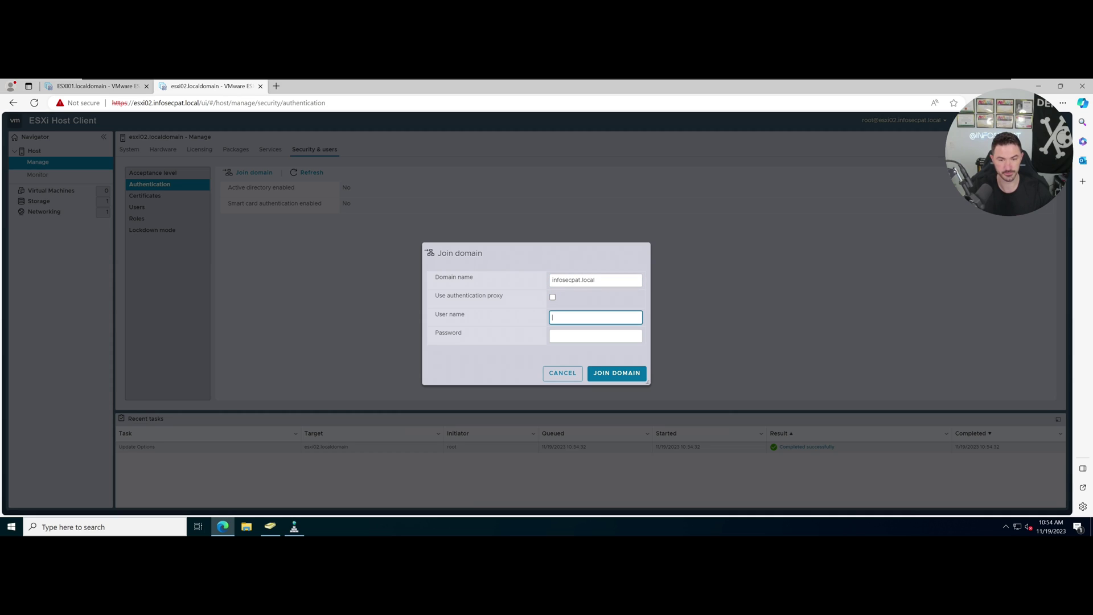
{"action": "type", "text": "administrator"}
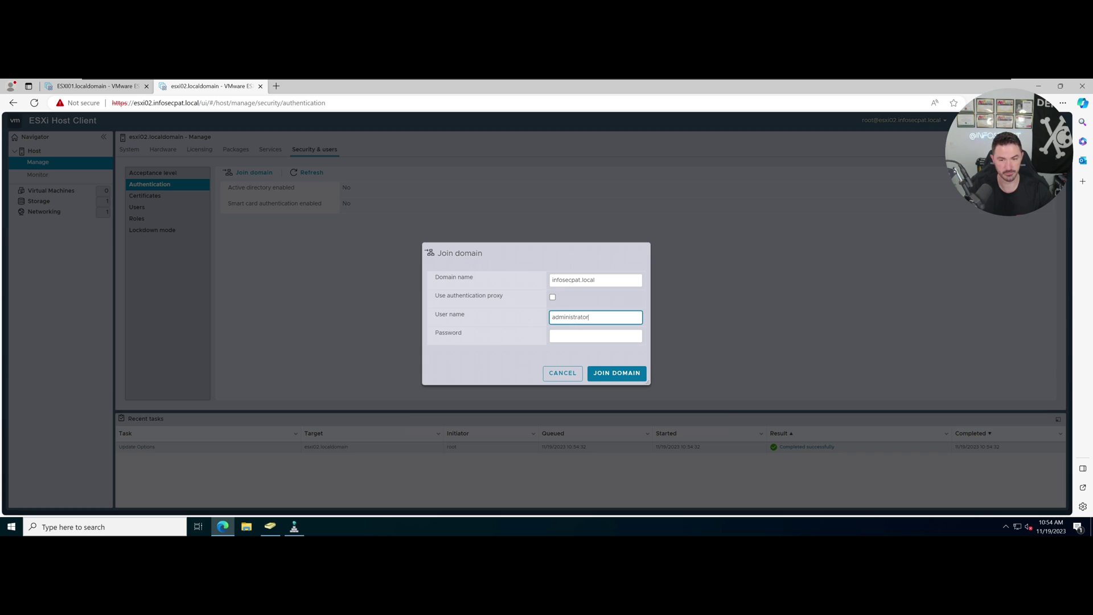
{"action": "key", "text": "Tab"}
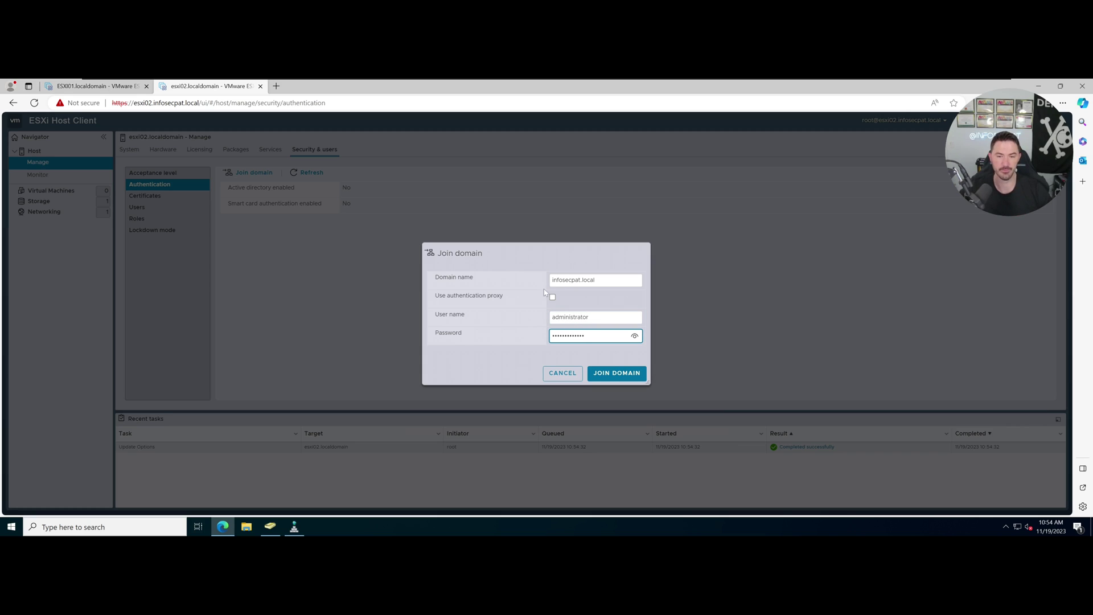
{"action": "left_click", "coordinate": [636, 374]}
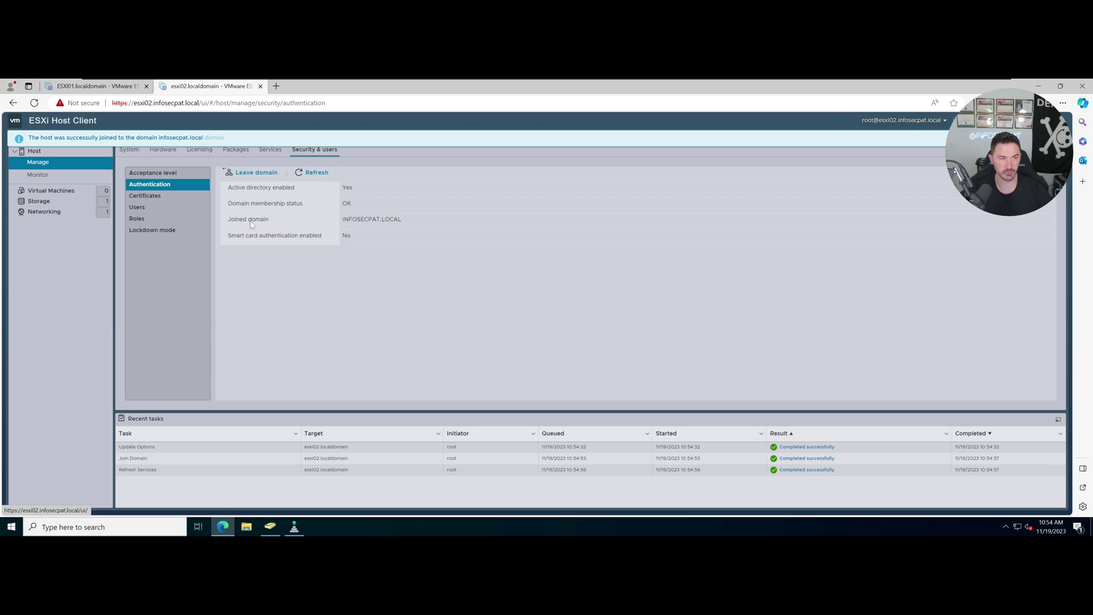
Refresh Computers and select both the ESXI01 and ESXI02 computer accounts.
{"action": "left_click", "coordinate": [270, 527]}
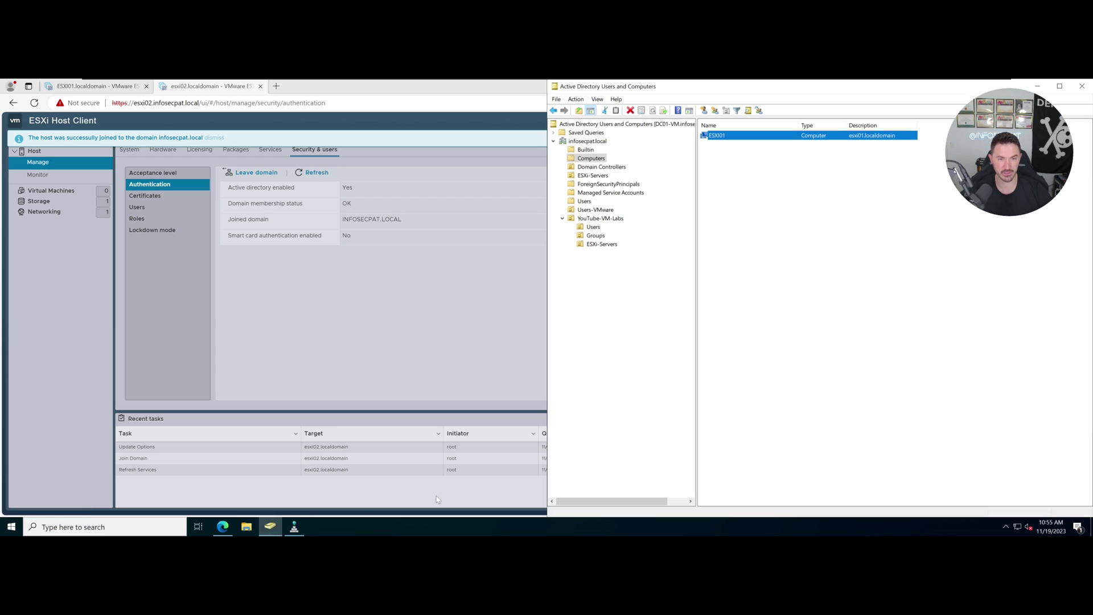
{"action": "right_click", "coordinate": [793, 339]}
{"action": "left_click", "coordinate": [810, 394]}
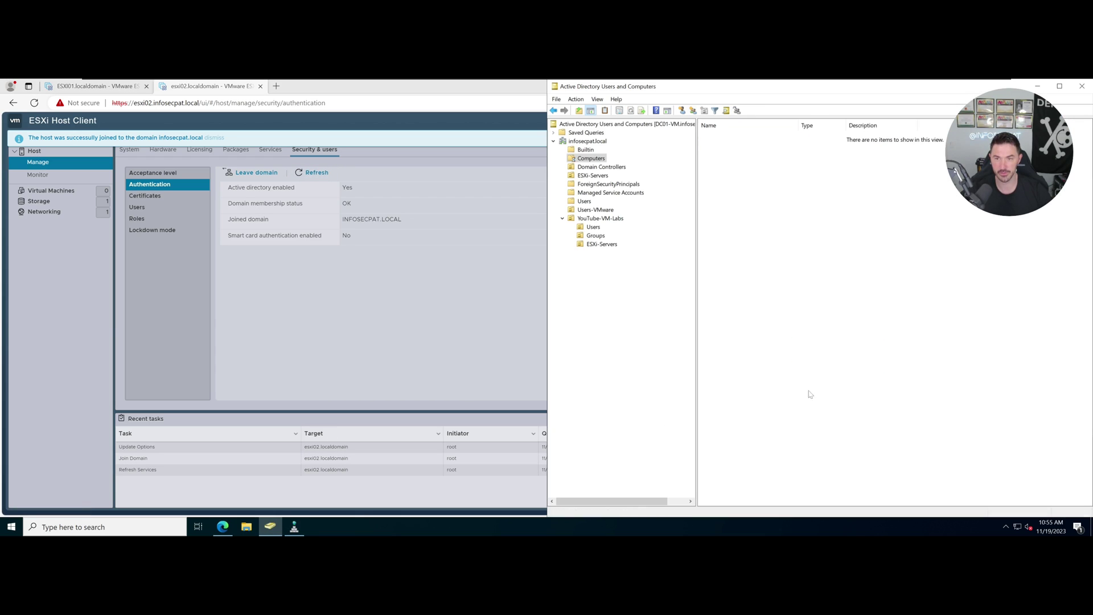
{"action": "left_click", "coordinate": [720, 146]}
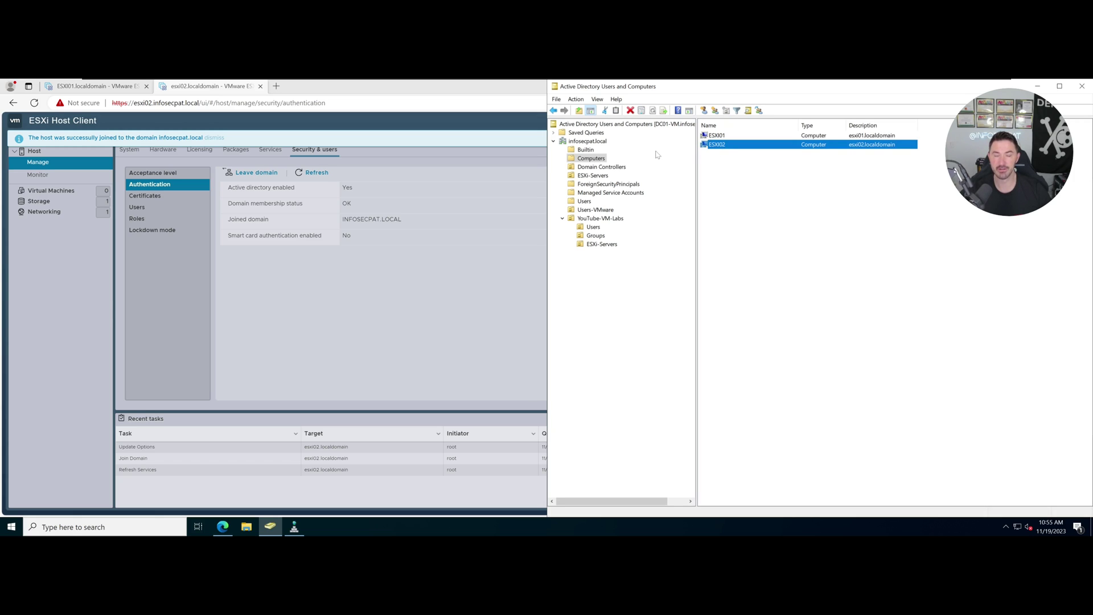
{"action": "left_click", "coordinate": [718, 135], "text": "ctrl"}
Move both accounts into YouTube-VM-Labs > ESXi-Servers and open that folder.
{"action": "right_click", "coordinate": [720, 137]}
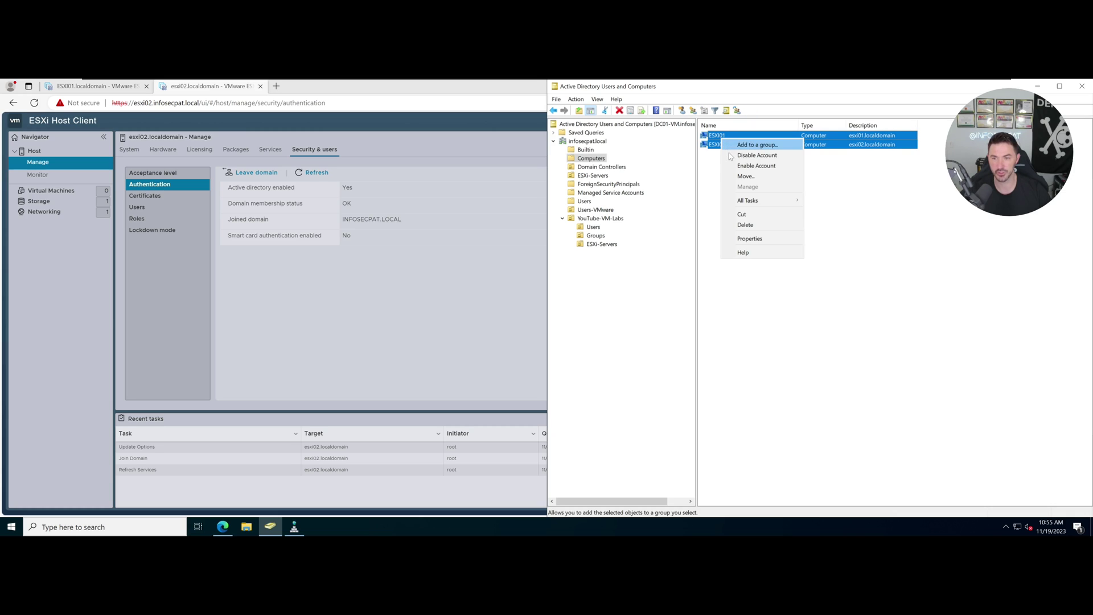
{"action": "left_click", "coordinate": [742, 181]}
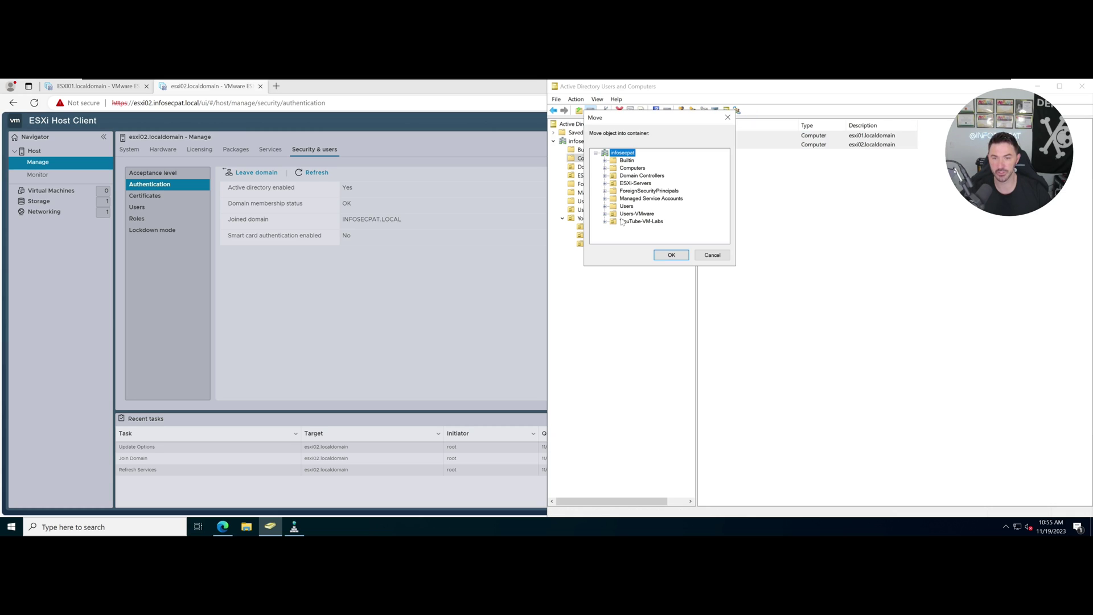
{"action": "left_click", "coordinate": [605, 222]}
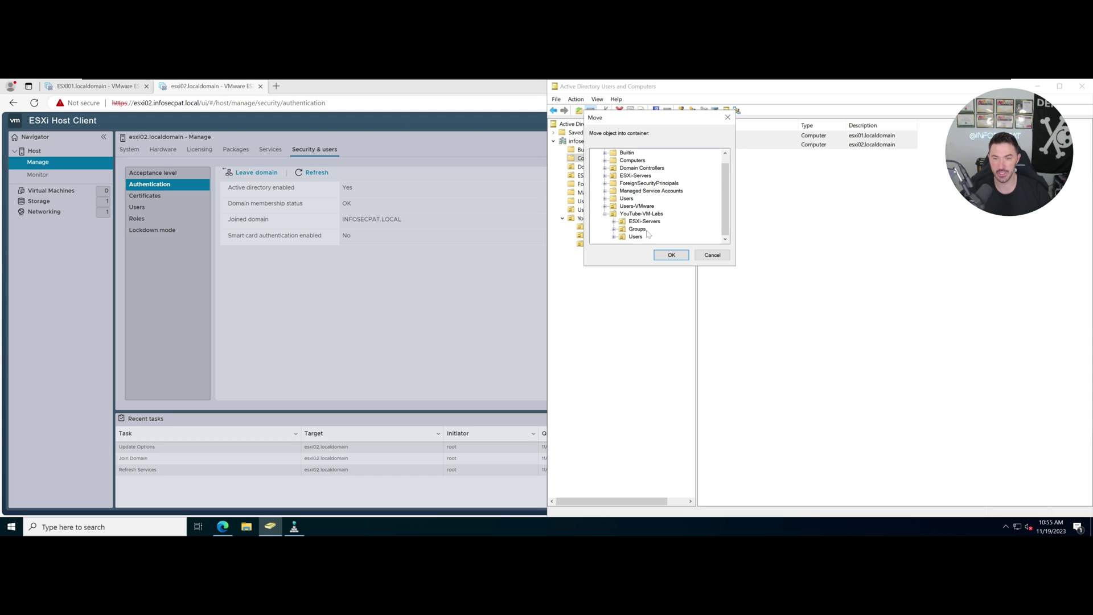
{"action": "left_click", "coordinate": [643, 222]}
{"action": "left_click", "coordinate": [671, 255]}
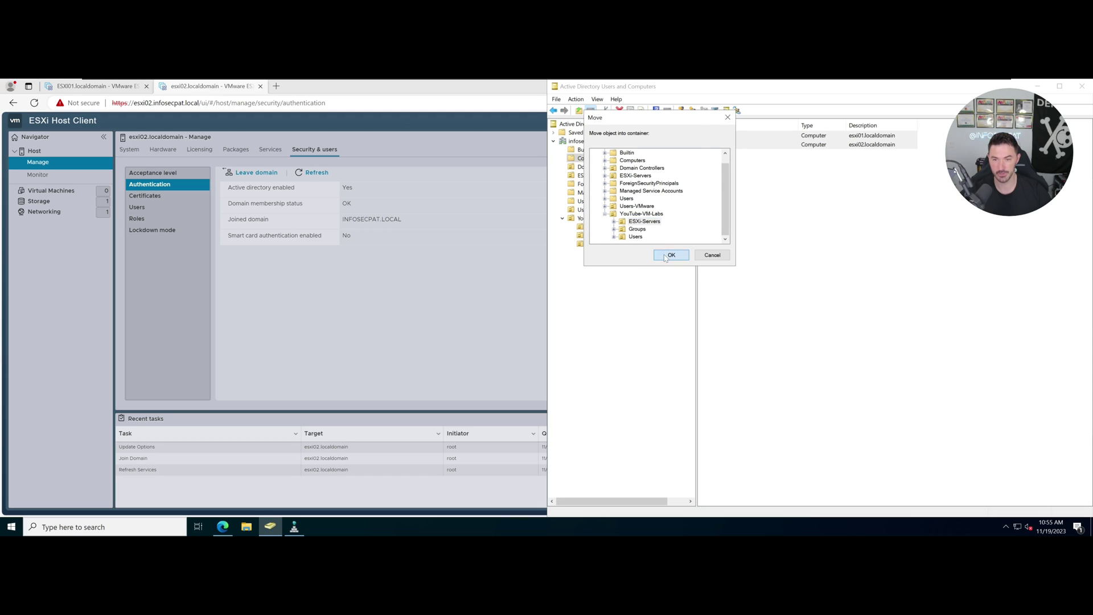
{"action": "left_click", "coordinate": [603, 244]}
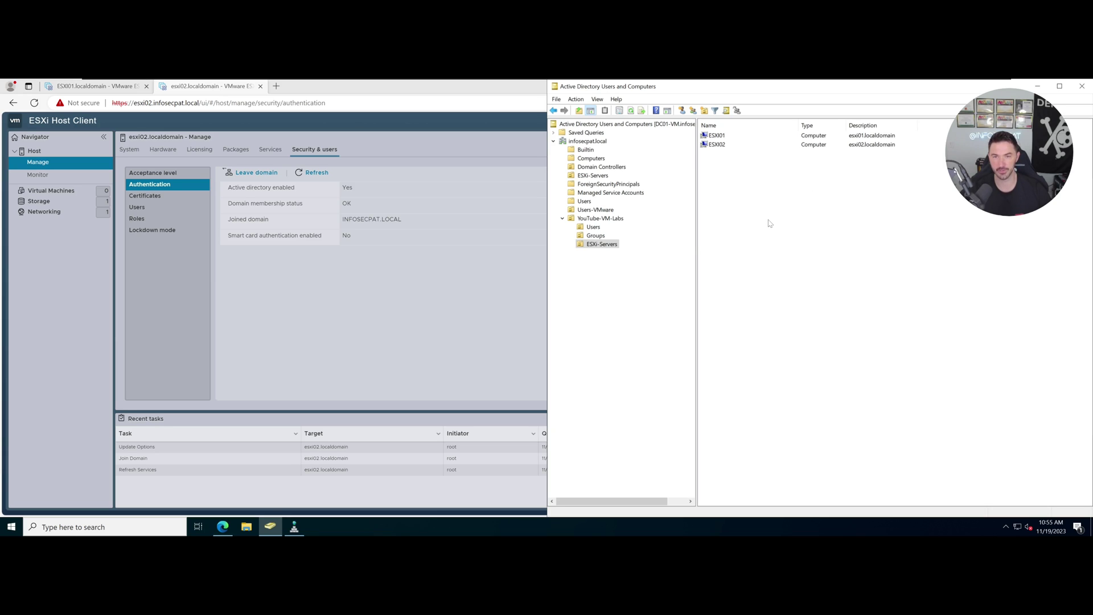
Bring the ESXi Host Client forward and display the esxi02.localdomain host summary.
{"action": "left_click", "coordinate": [528, 265]}
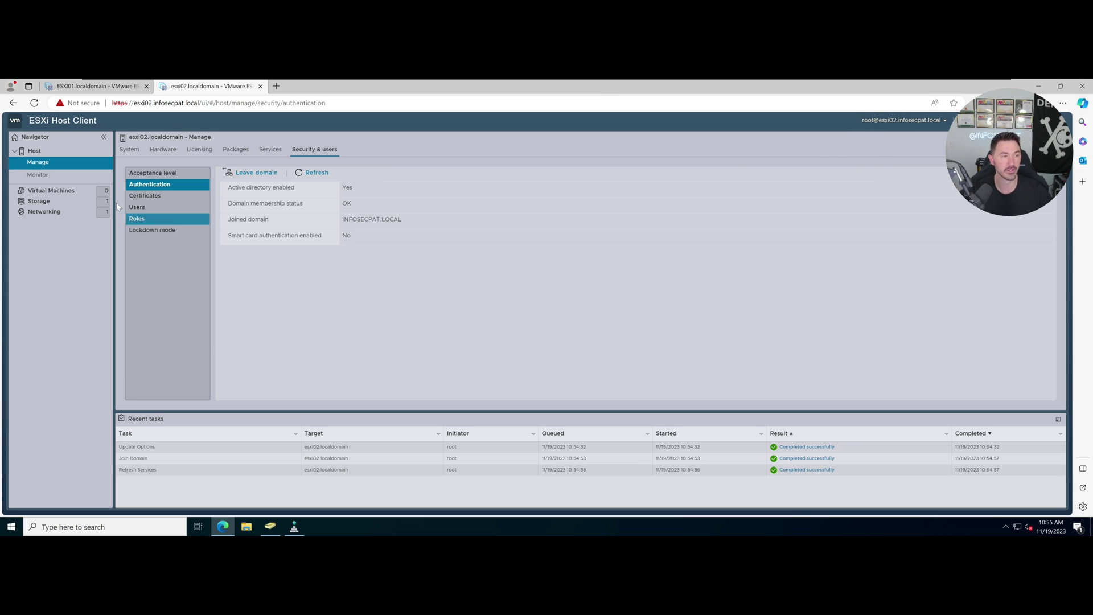
{"action": "left_click", "coordinate": [57, 163]}
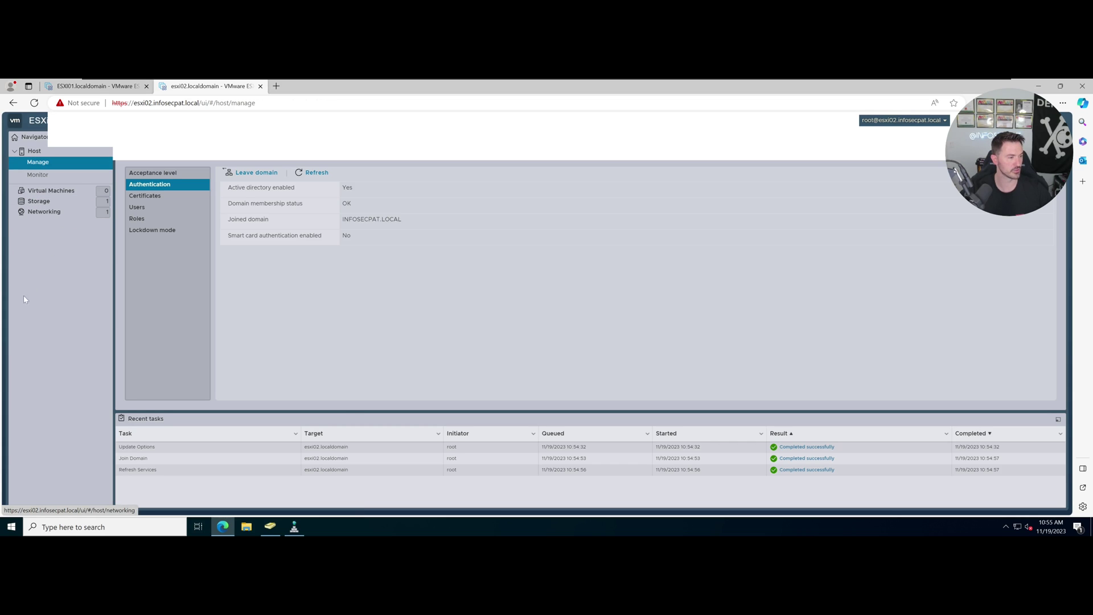
{"action": "left_click", "coordinate": [36, 150]}
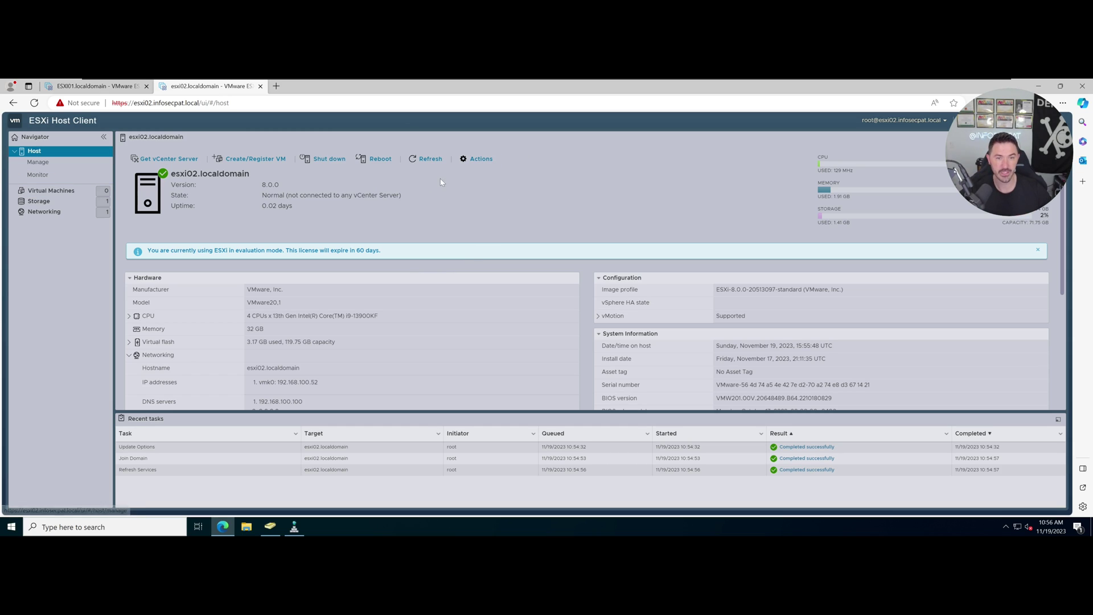
{"action": "left_click", "coordinate": [479, 161]}
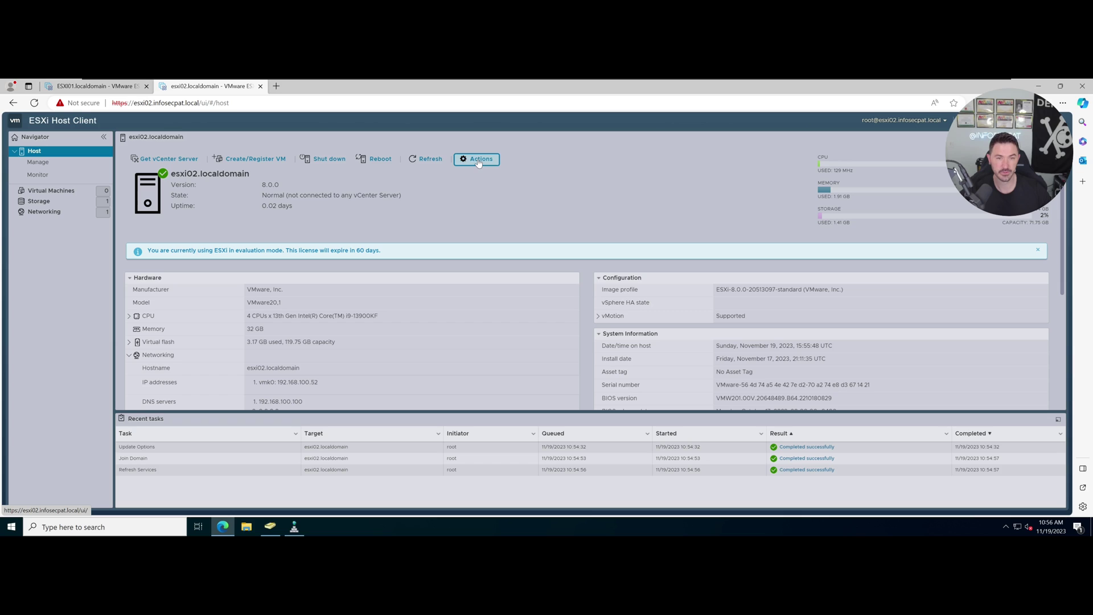
Add the INFOSECPAT domain user account as a single user with the Administrator role.
{"action": "left_click", "coordinate": [483, 282]}
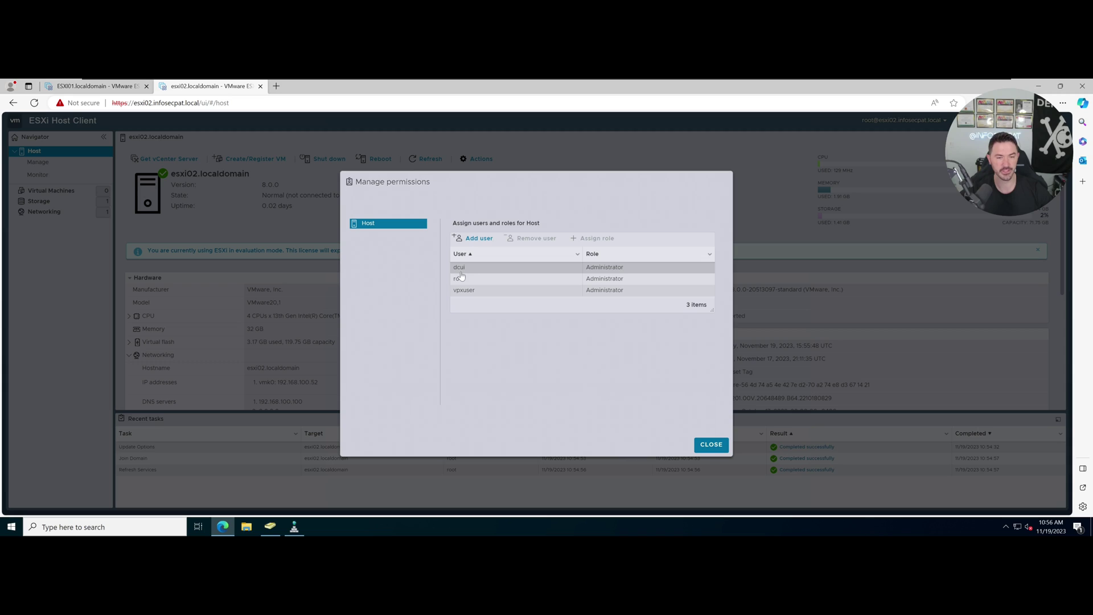
{"action": "left_click", "coordinate": [480, 239]}
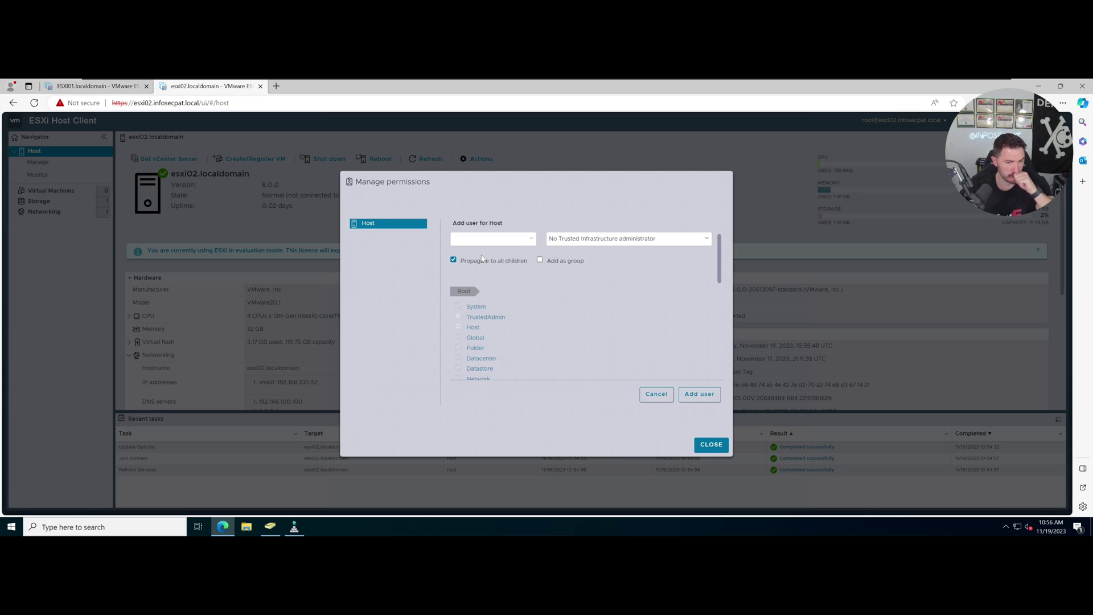
{"action": "left_click", "coordinate": [493, 239]}
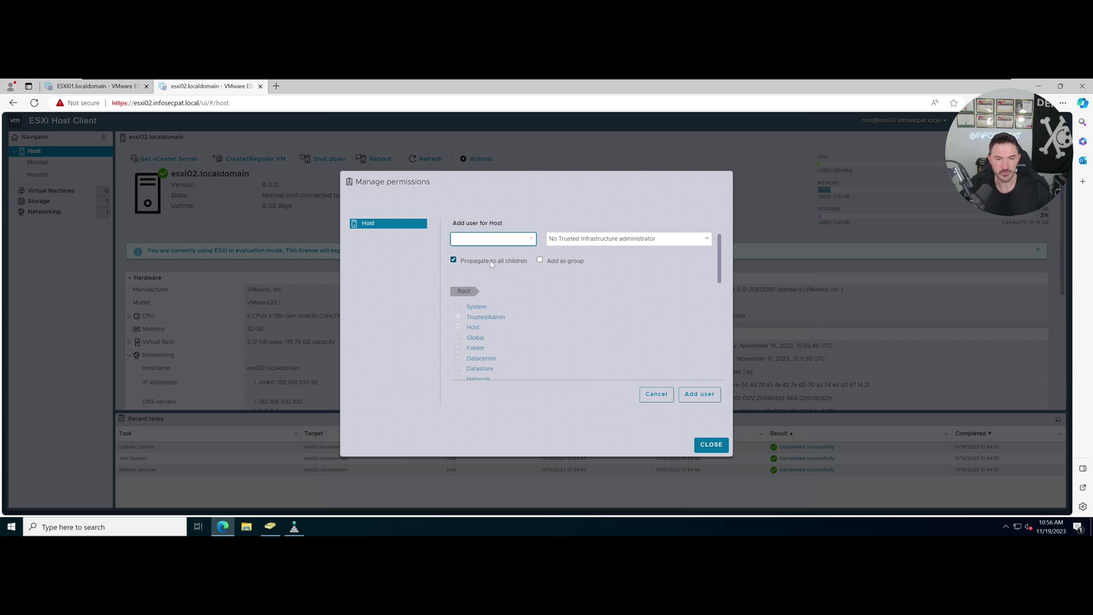
{"action": "left_click", "coordinate": [540, 261]}
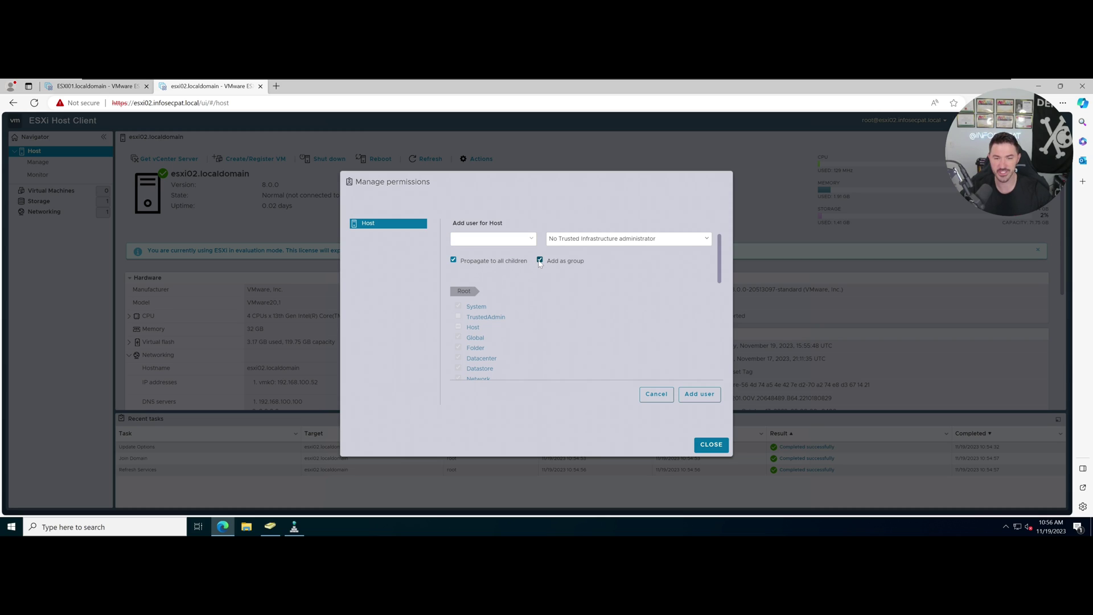
{"action": "left_click", "coordinate": [539, 261]}
{"action": "left_click", "coordinate": [576, 241]}
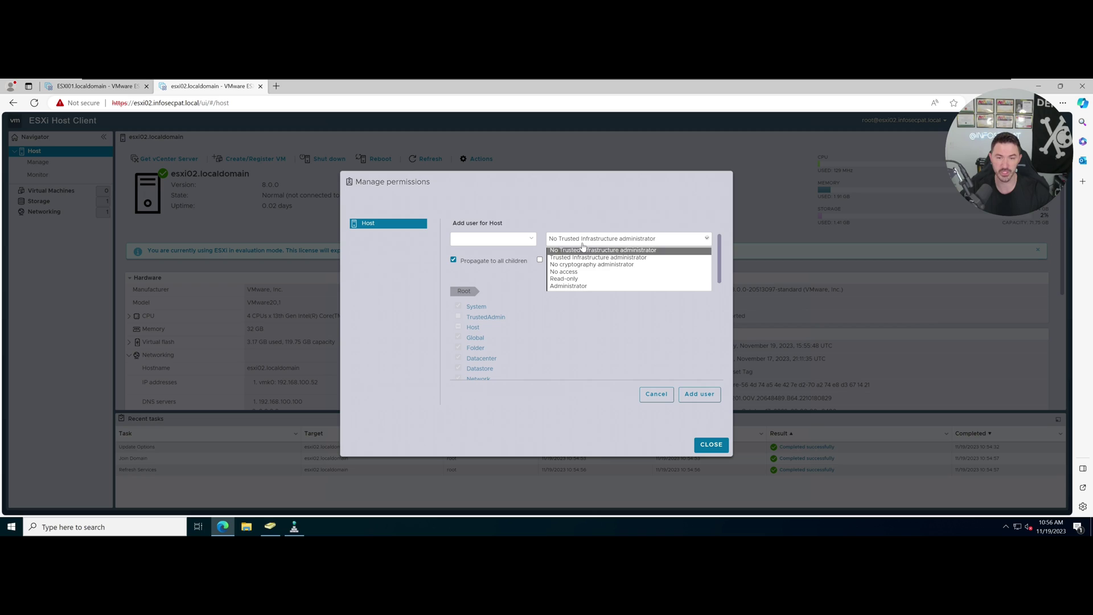
{"action": "left_click", "coordinate": [579, 286]}
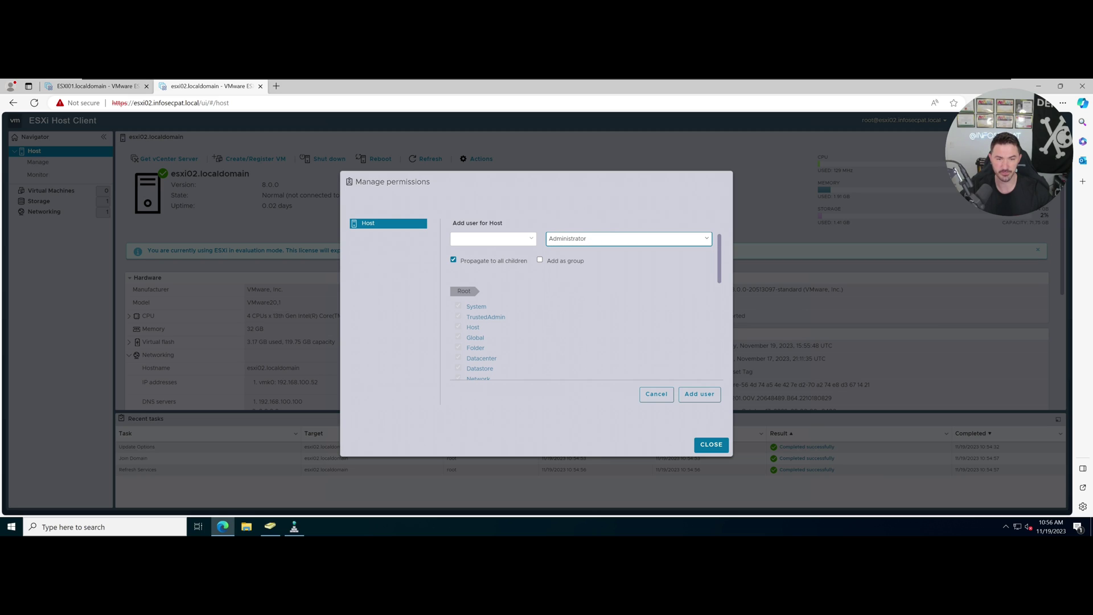
{"action": "left_click", "coordinate": [491, 239]}
{"action": "type", "text": "user1"}
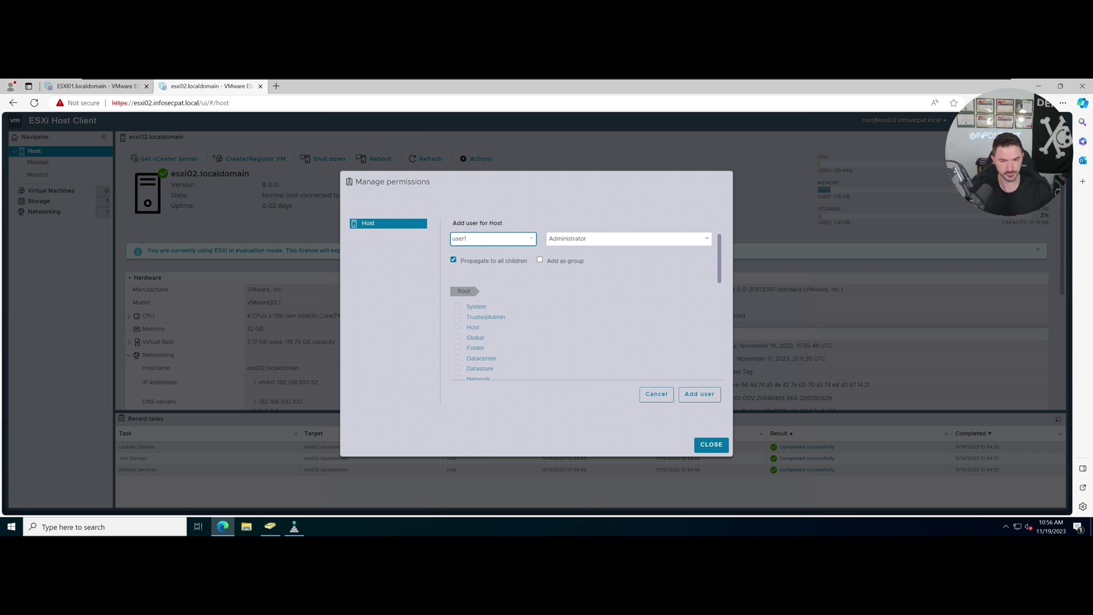
{"action": "type", "text": "@infosecpat.locva"}
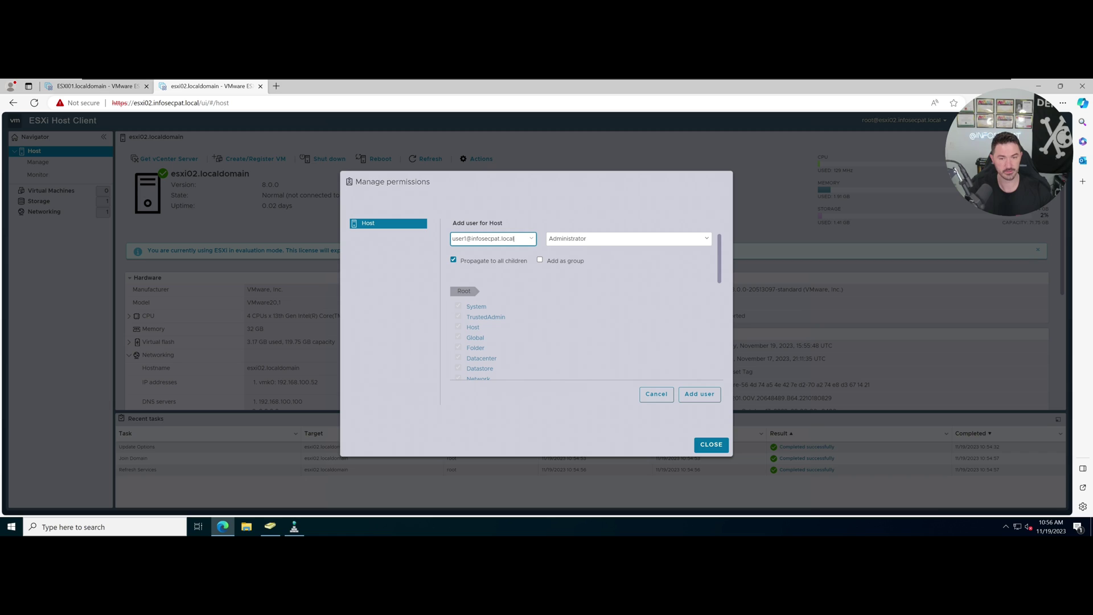
{"action": "left_click", "coordinate": [684, 394]}
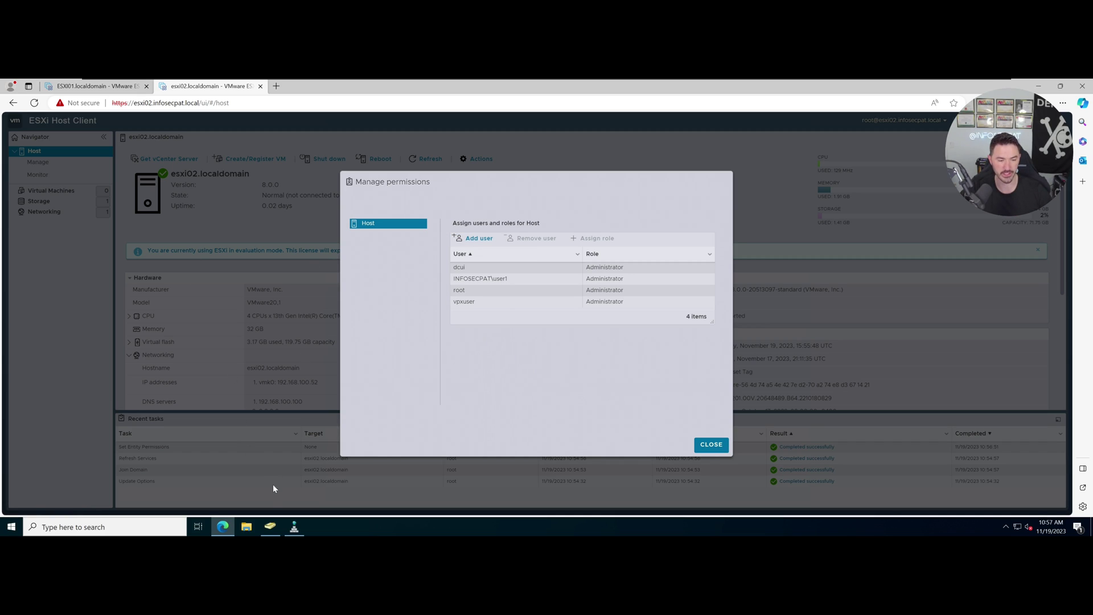
{"action": "left_click", "coordinate": [271, 527]}
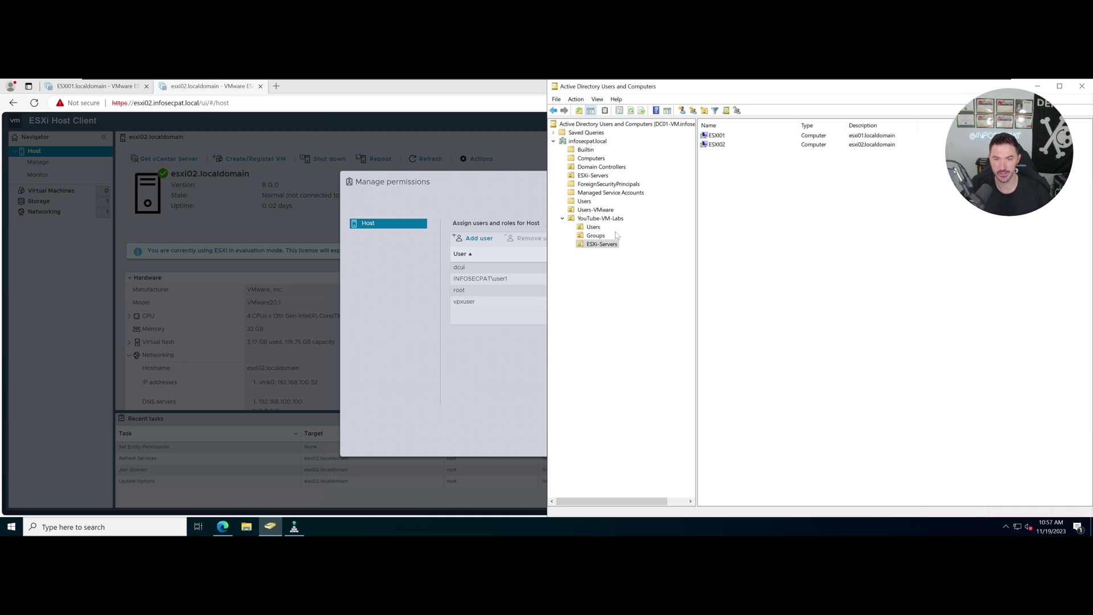
{"action": "left_click", "coordinate": [596, 235]}
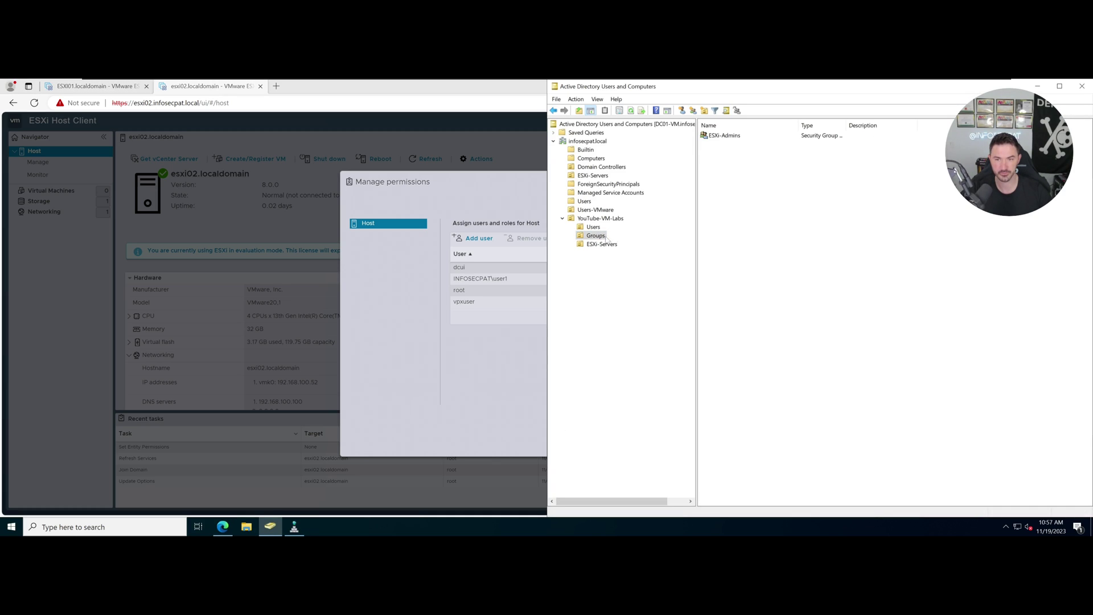
{"action": "double_click", "coordinate": [732, 137]}
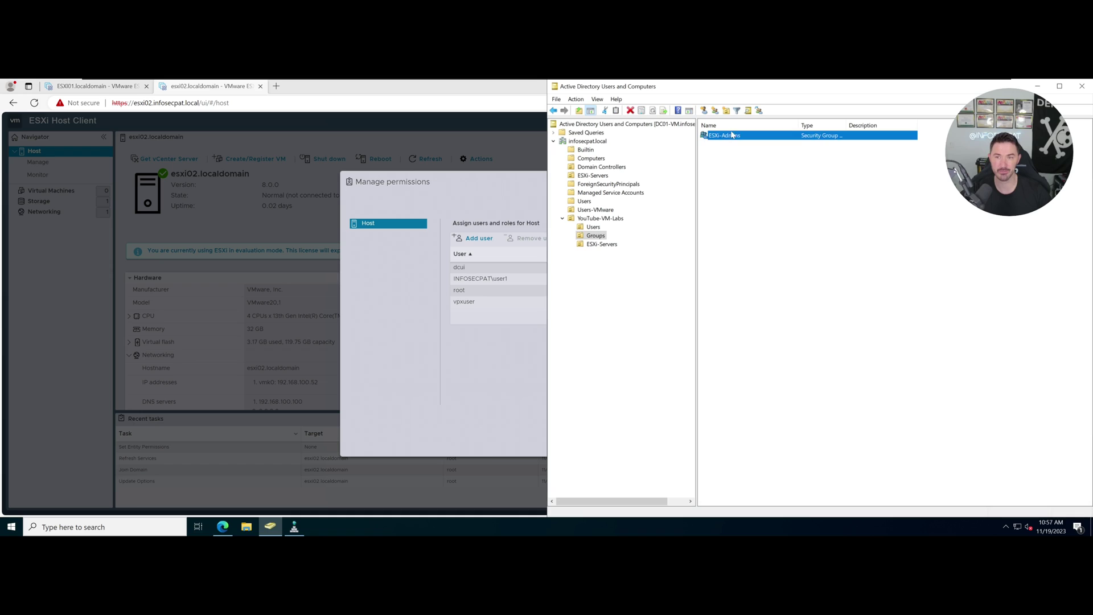
{"action": "left_click", "coordinate": [791, 214]}
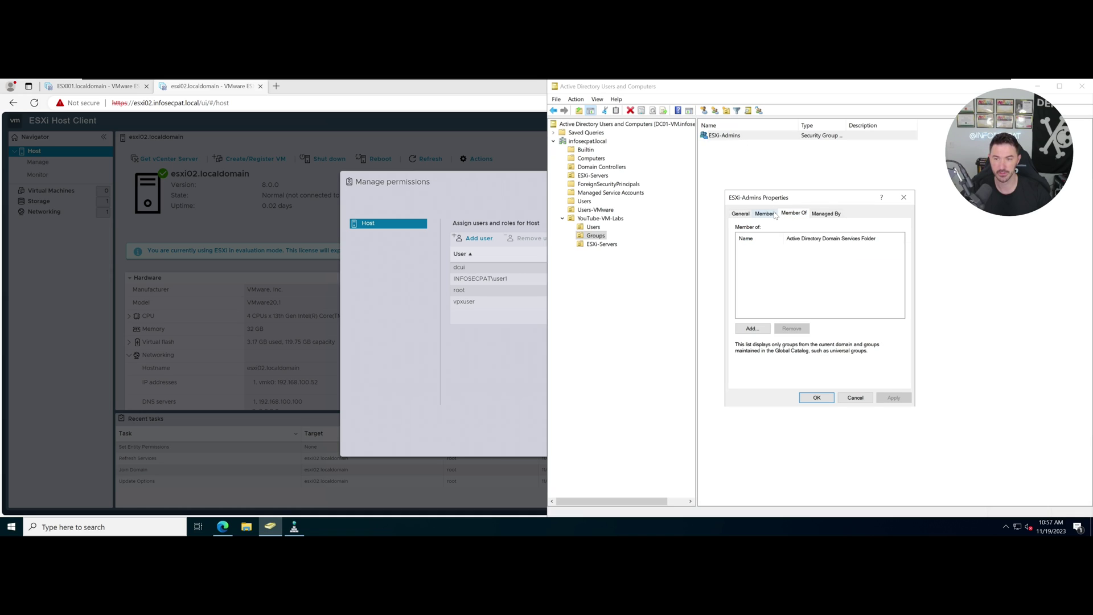
{"action": "left_click", "coordinate": [771, 214]}
{"action": "left_click", "coordinate": [854, 399]}
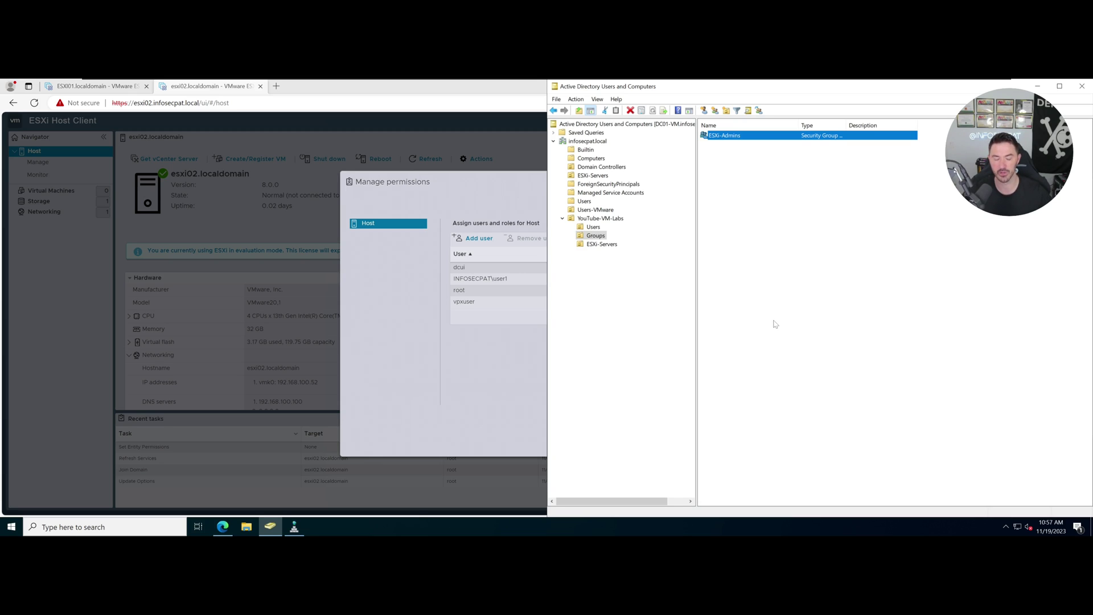
{"action": "left_click", "coordinate": [483, 371]}
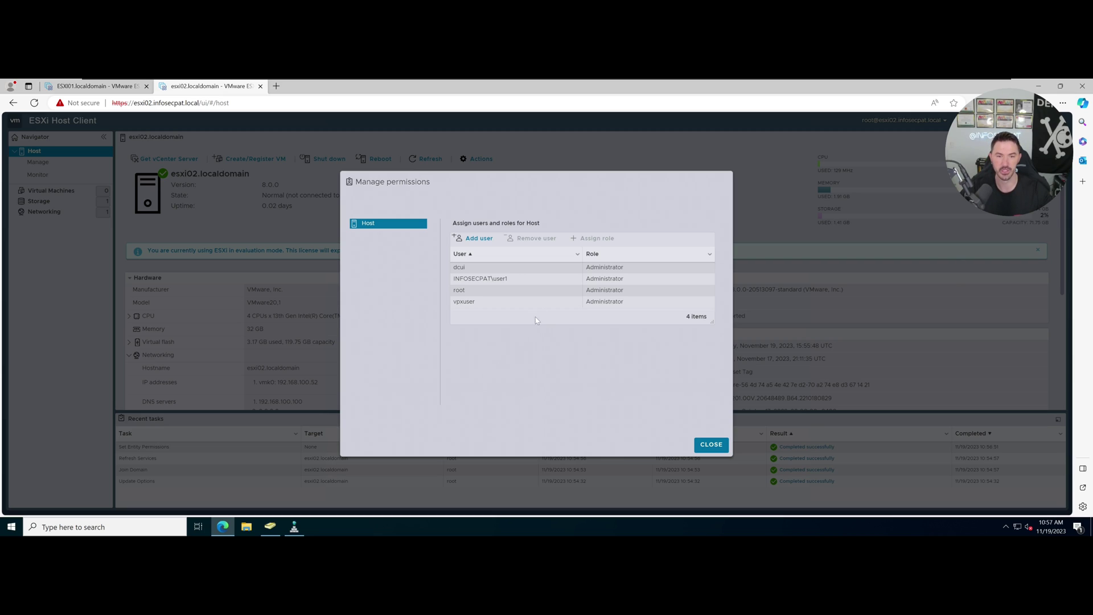
Reopen host permissions and start a new group entry with the Administrator role.
{"action": "left_click", "coordinate": [722, 448]}
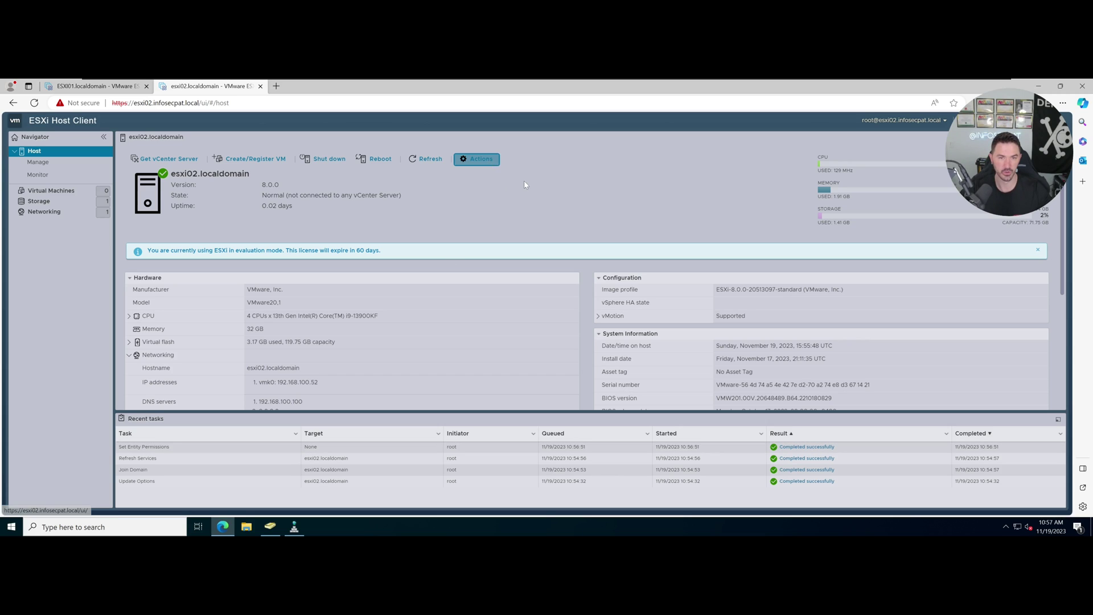
{"action": "left_click", "coordinate": [478, 160]}
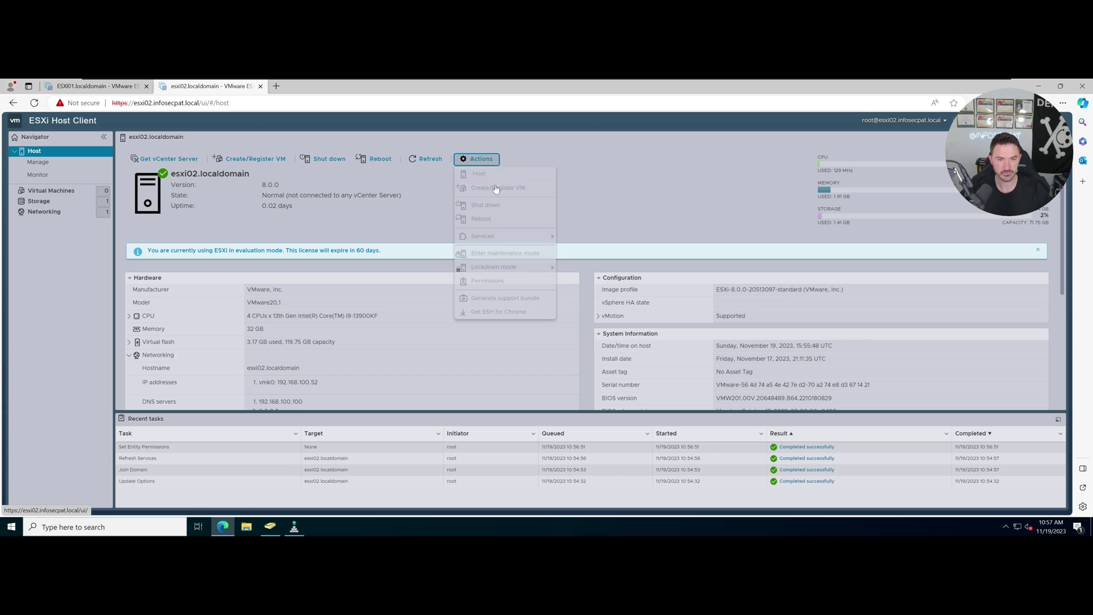
{"action": "left_click", "coordinate": [501, 283]}
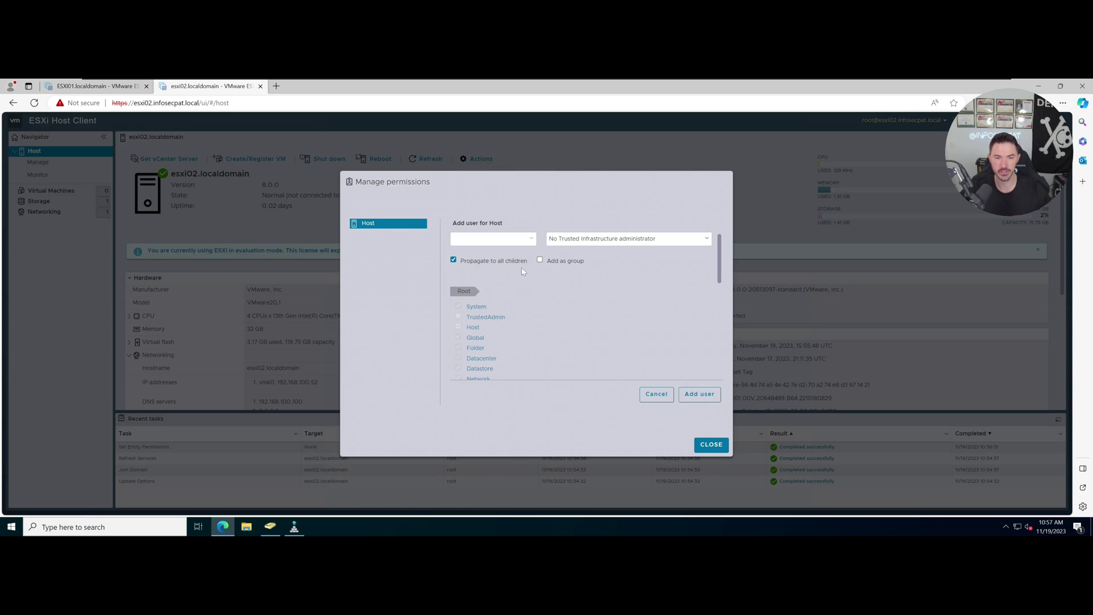
{"action": "left_click", "coordinate": [540, 261]}
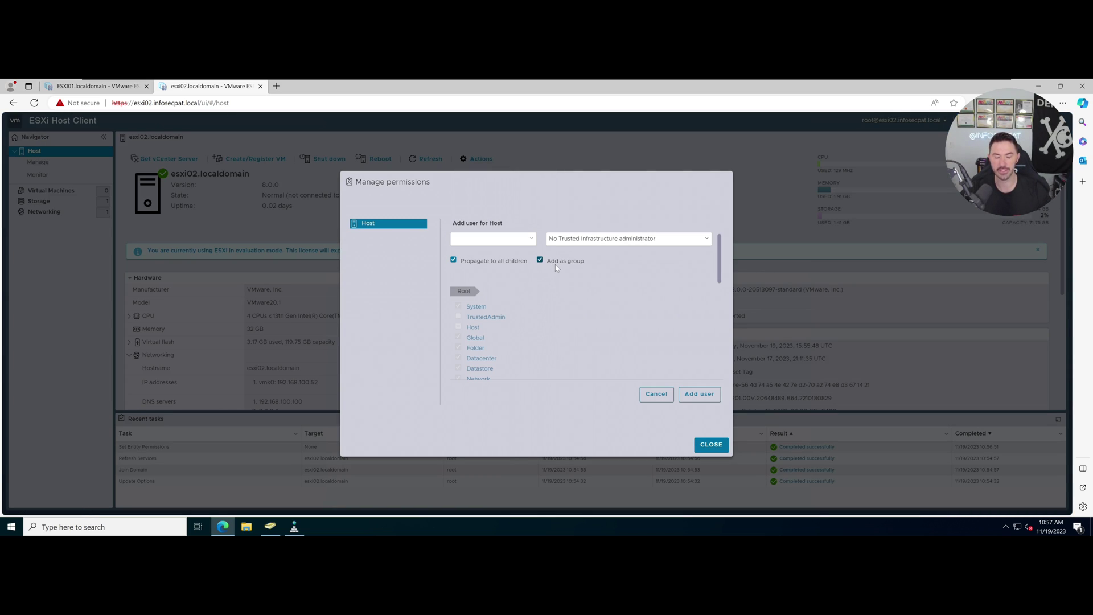
{"action": "left_click", "coordinate": [600, 243]}
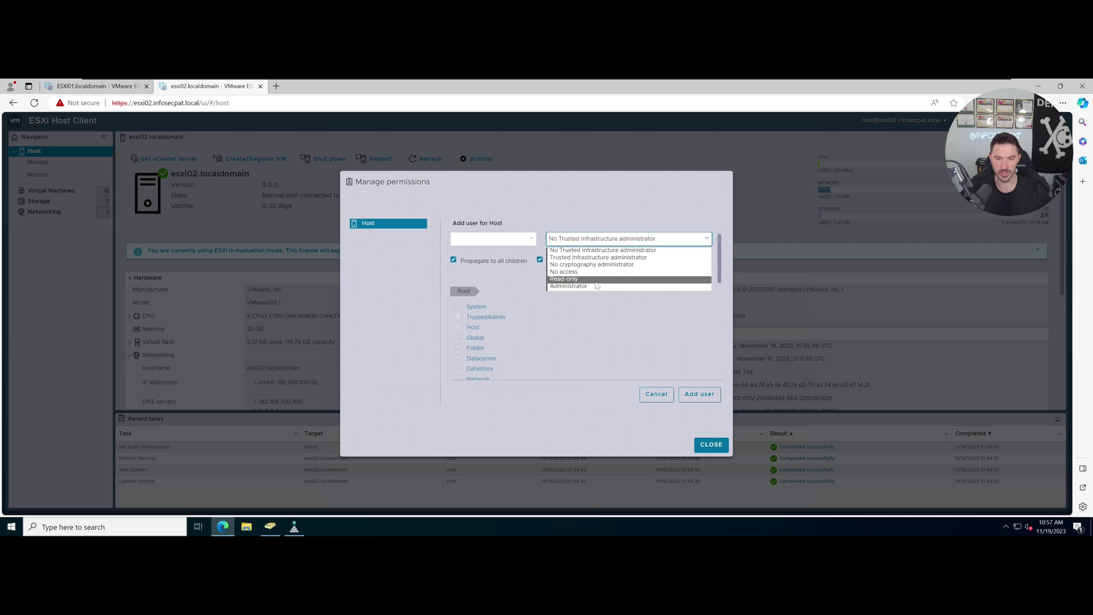
{"action": "left_click", "coordinate": [595, 286]}
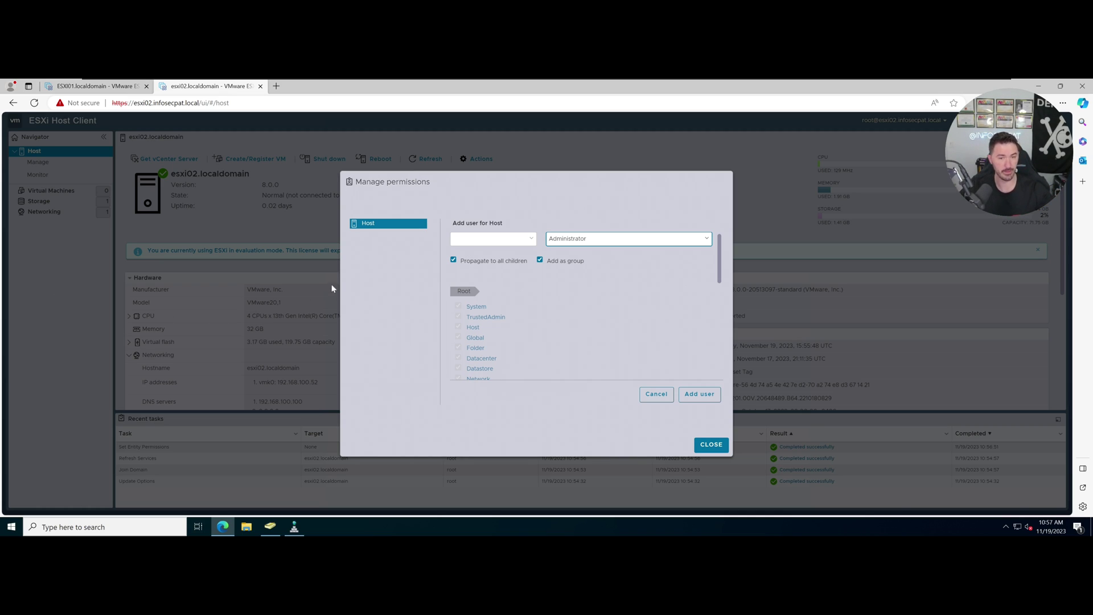
Enter infosecpat\esxi-admins as the group, add it as Administrator, and close permissions.
{"action": "left_click", "coordinate": [479, 244]}
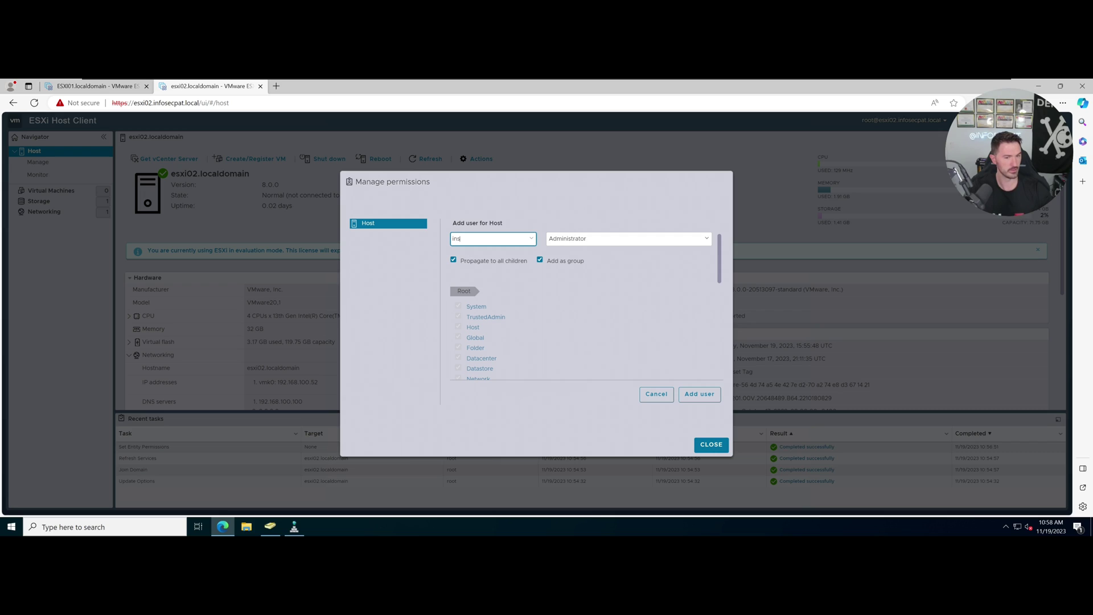
{"action": "type", "text": "in"}
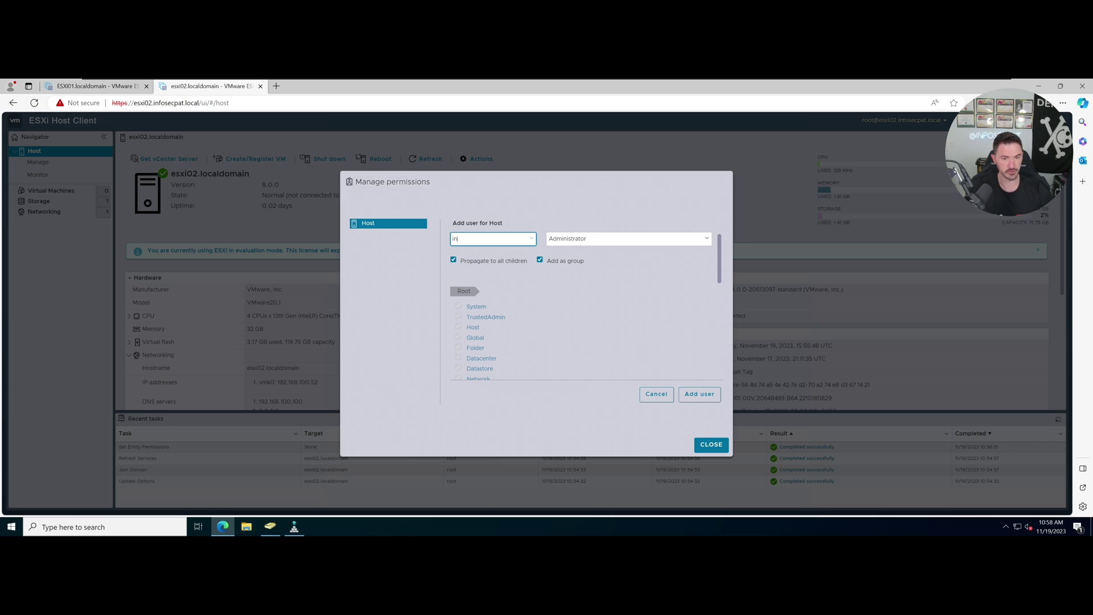
{"action": "type", "text": "fosecpat\\"}
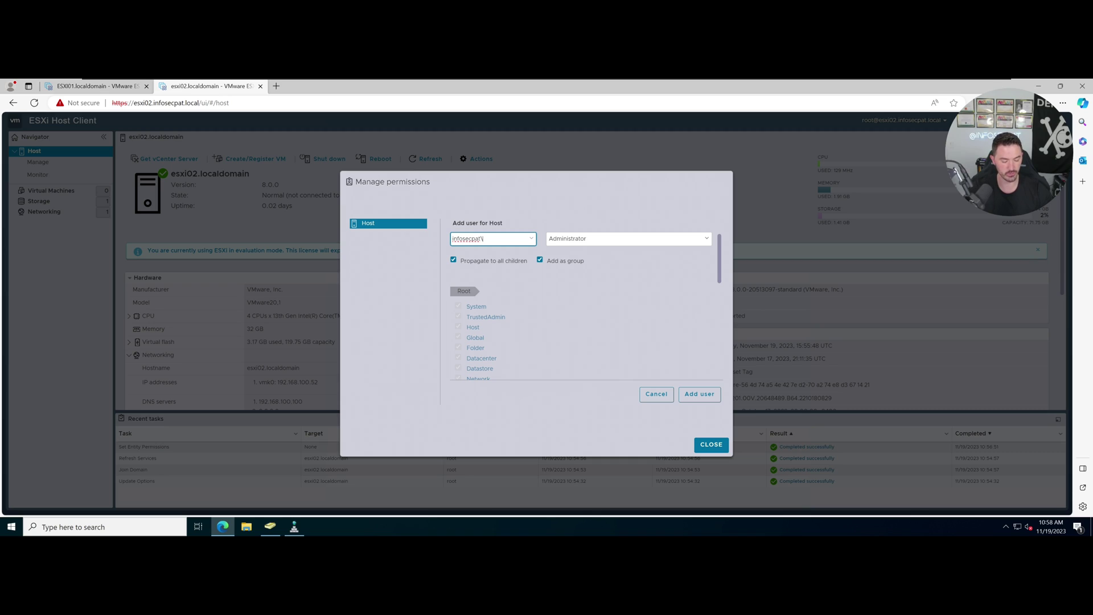
{"action": "type", "text": "esxi-admins"}
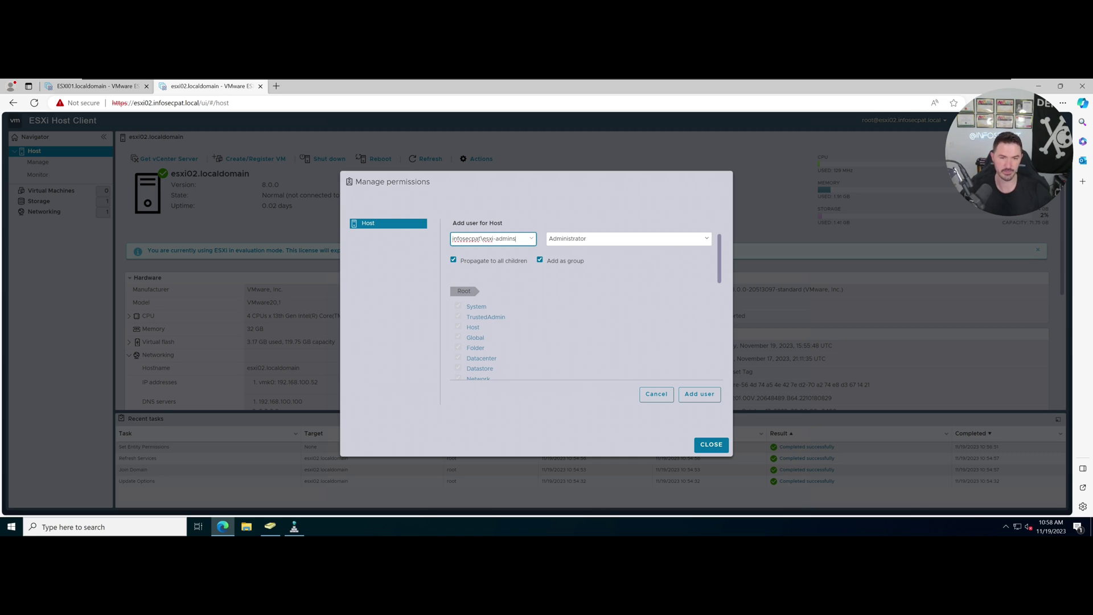
{"action": "left_click", "coordinate": [271, 527]}
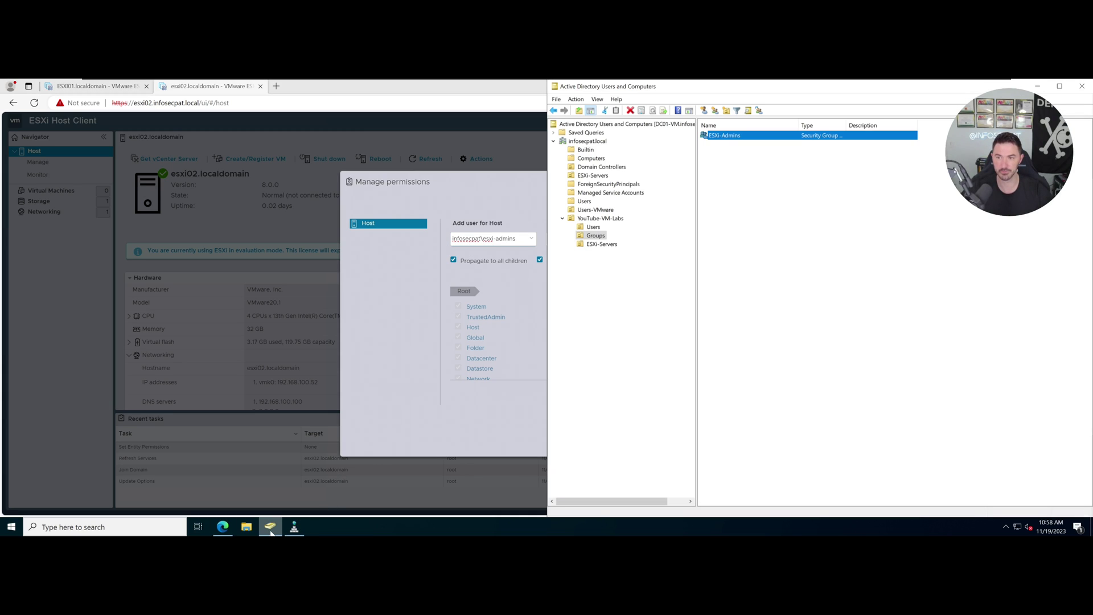
{"action": "left_click", "coordinate": [506, 283]}
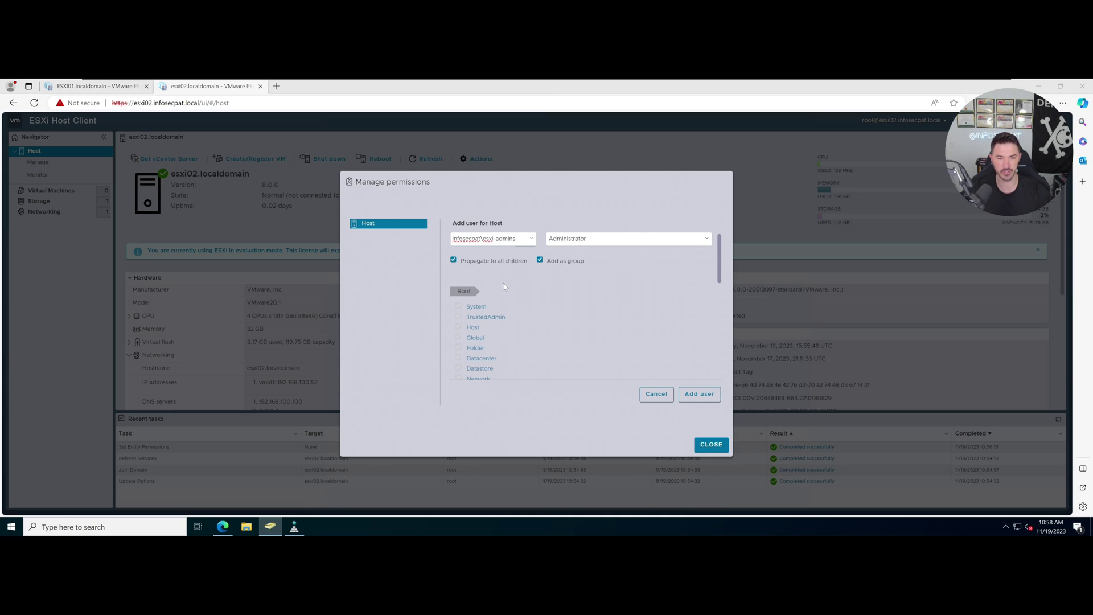
{"action": "left_click", "coordinate": [713, 394]}
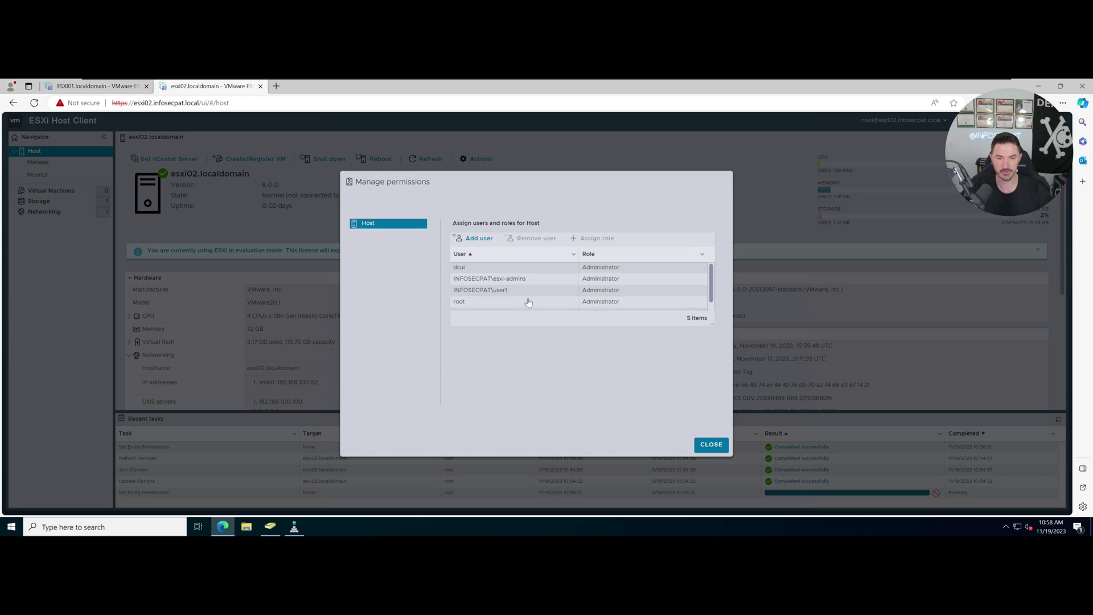
{"action": "left_click", "coordinate": [711, 444]}
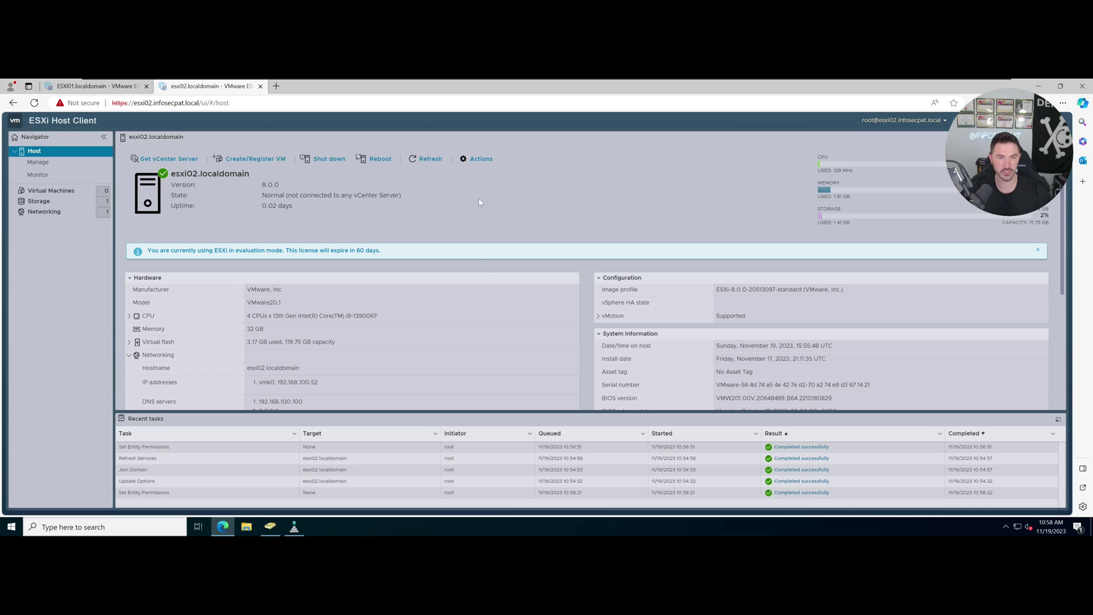
{"action": "left_click", "coordinate": [434, 165]}
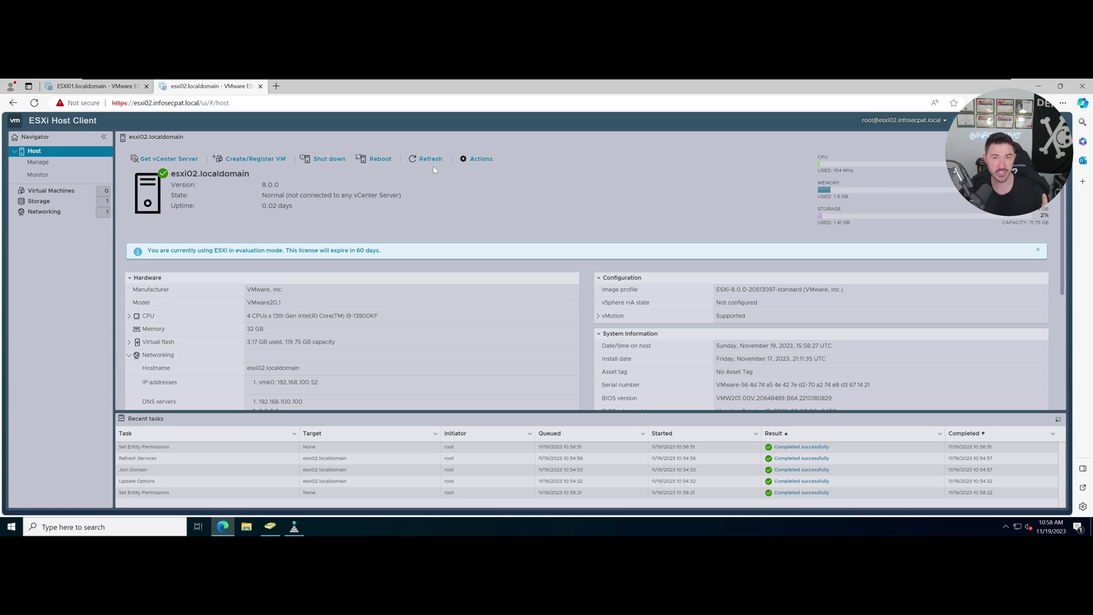
{"action": "left_click", "coordinate": [478, 159]}
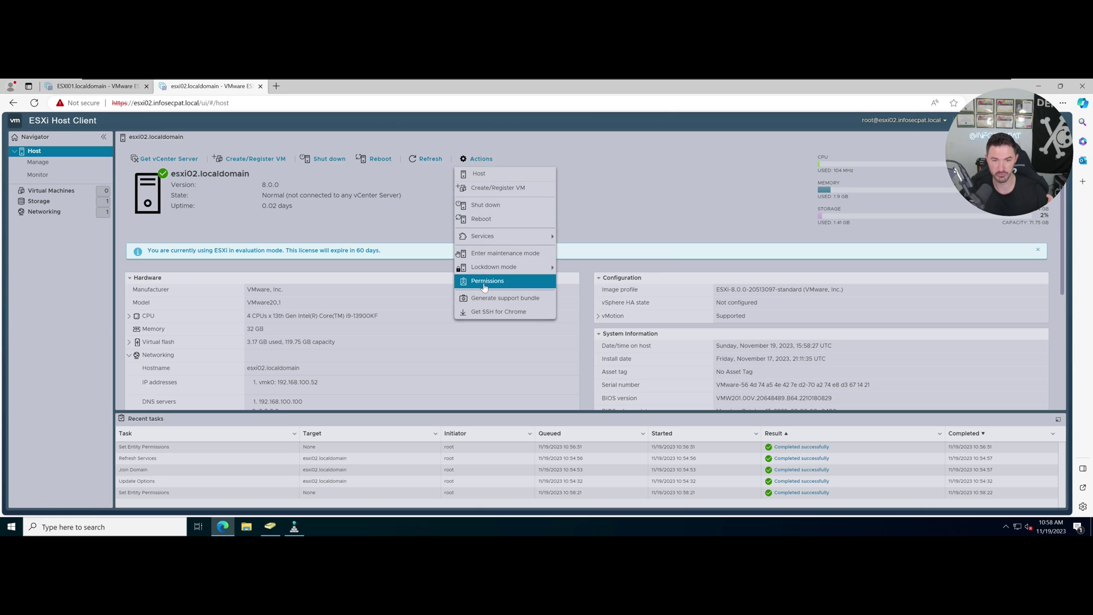
{"action": "left_click", "coordinate": [484, 281]}
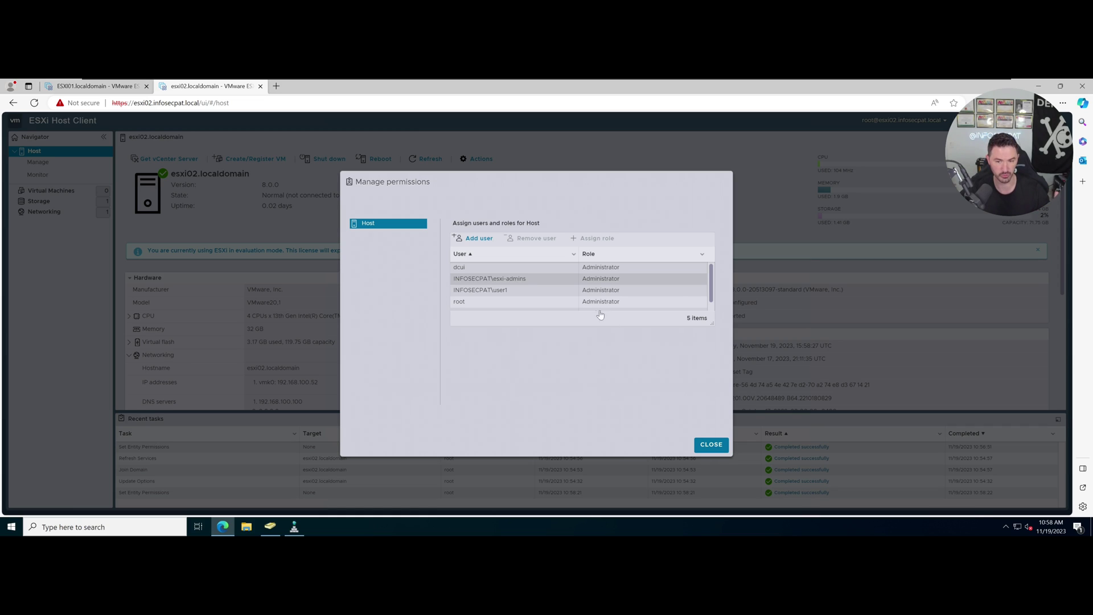
{"action": "left_click", "coordinate": [711, 444]}
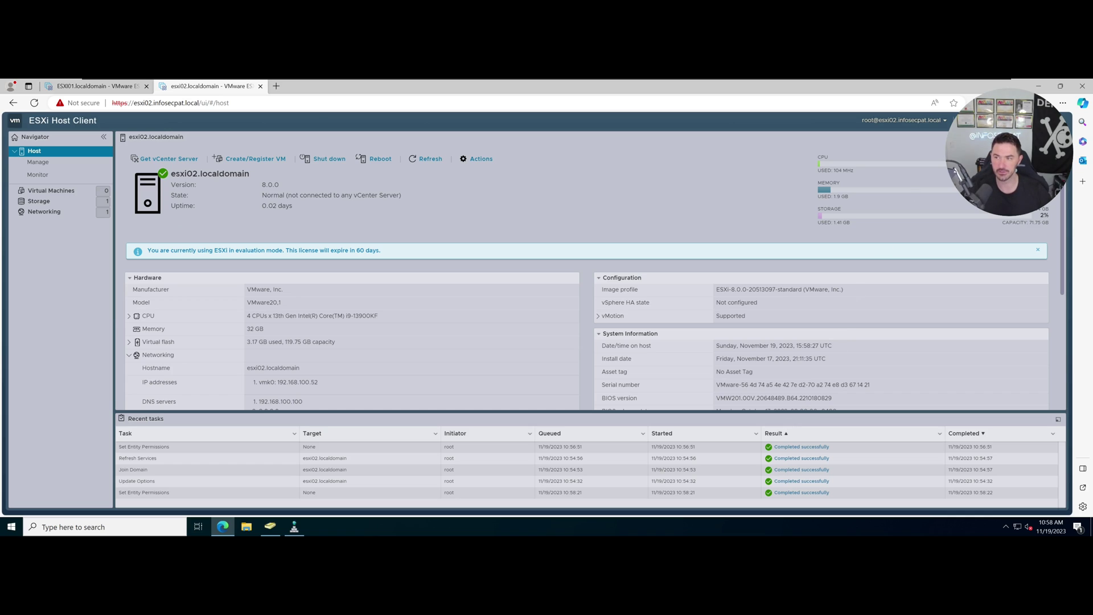
Log the root account out of the ESXi Host Client.
{"action": "left_click", "coordinate": [942, 122]}
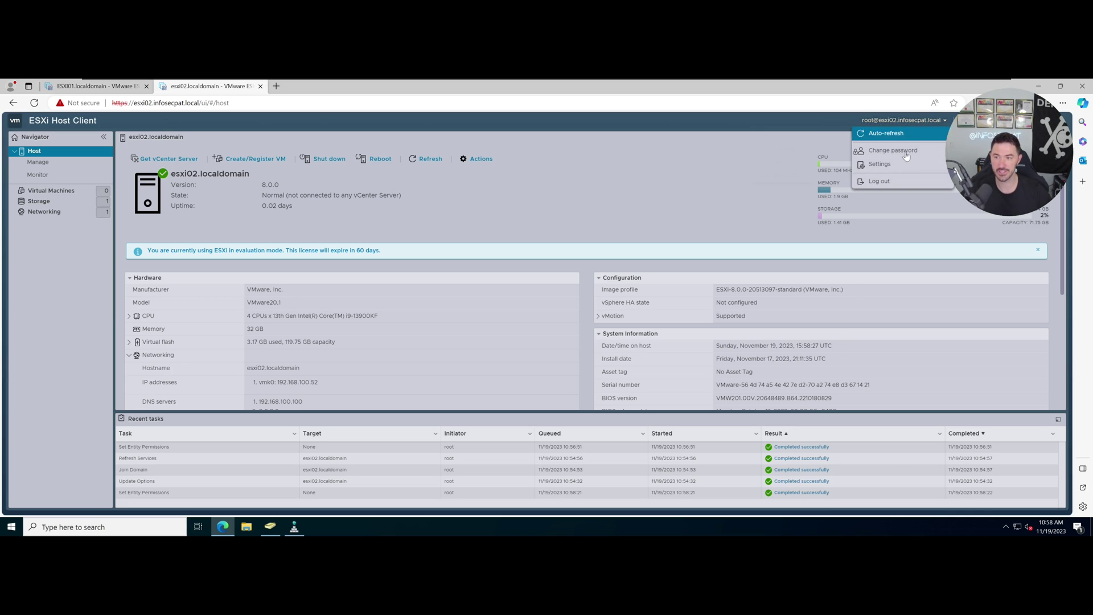
{"action": "mouse_move", "coordinate": [879, 173]}
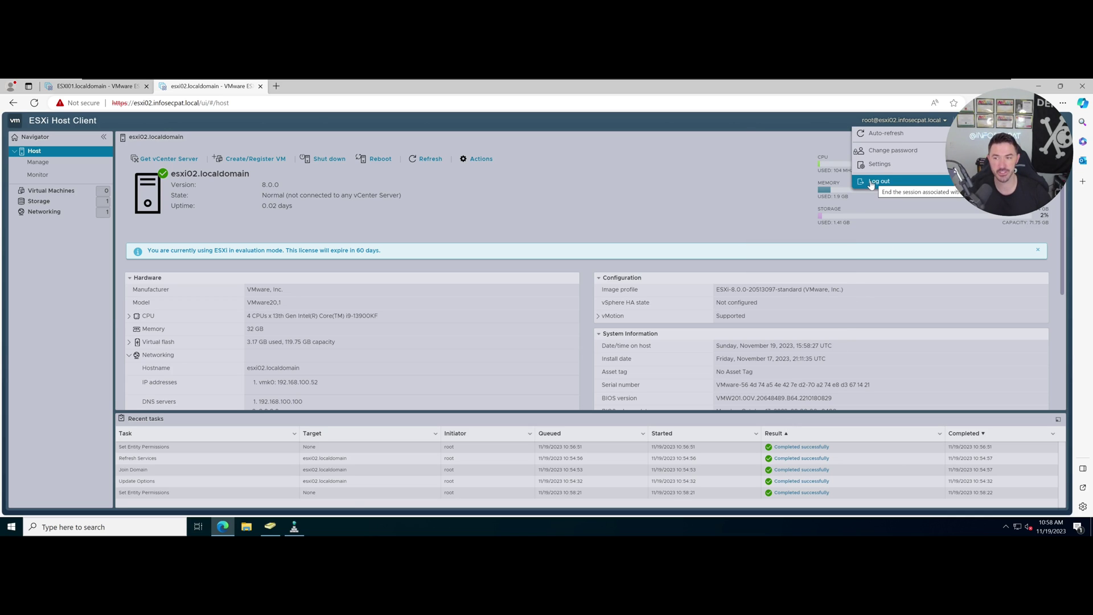
{"action": "left_click", "coordinate": [871, 183]}
Log in to esxi02 with the infosecpat.local domain user's name and password.
{"action": "left_click", "coordinate": [62, 267]}
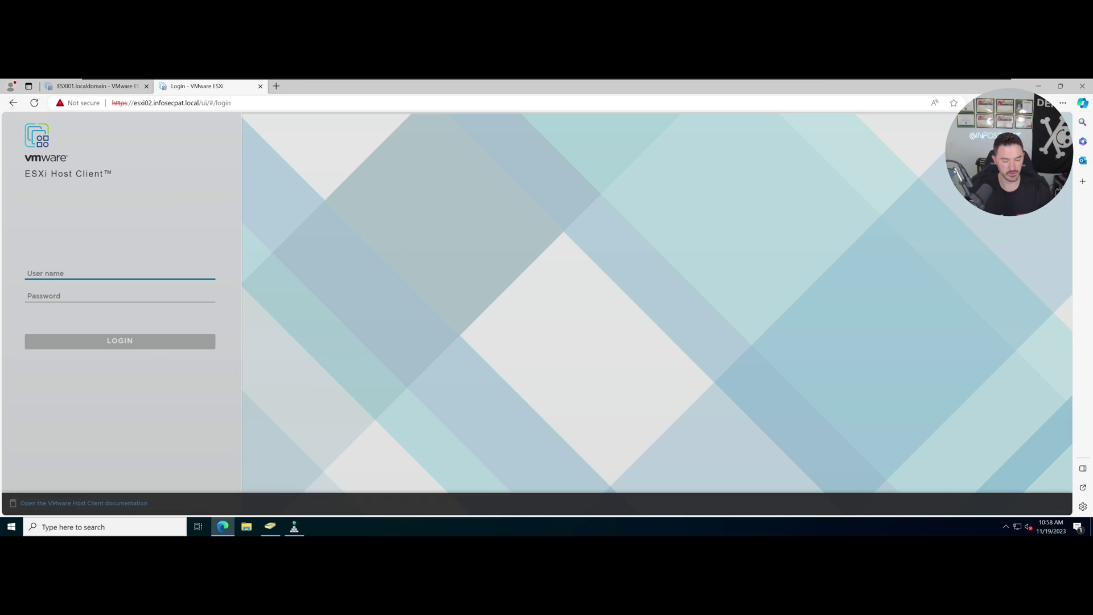
{"action": "type", "text": "us"}
{"action": "key", "text": "BackSpace"}
{"action": "key", "text": "BackSpace"}
{"action": "type", "text": "us"}
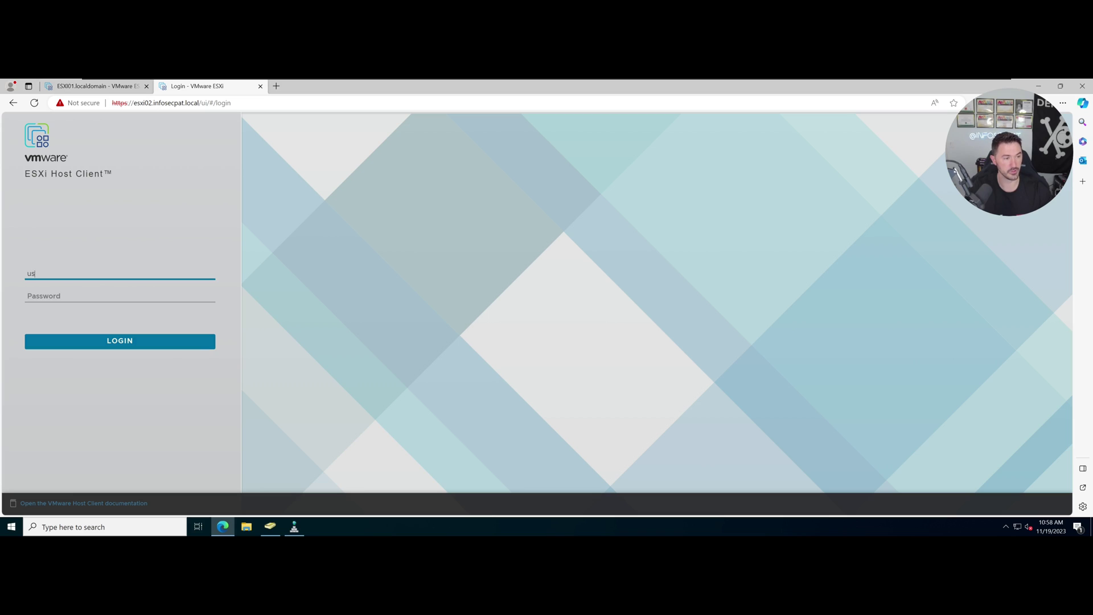
{"action": "type", "text": "er2"}
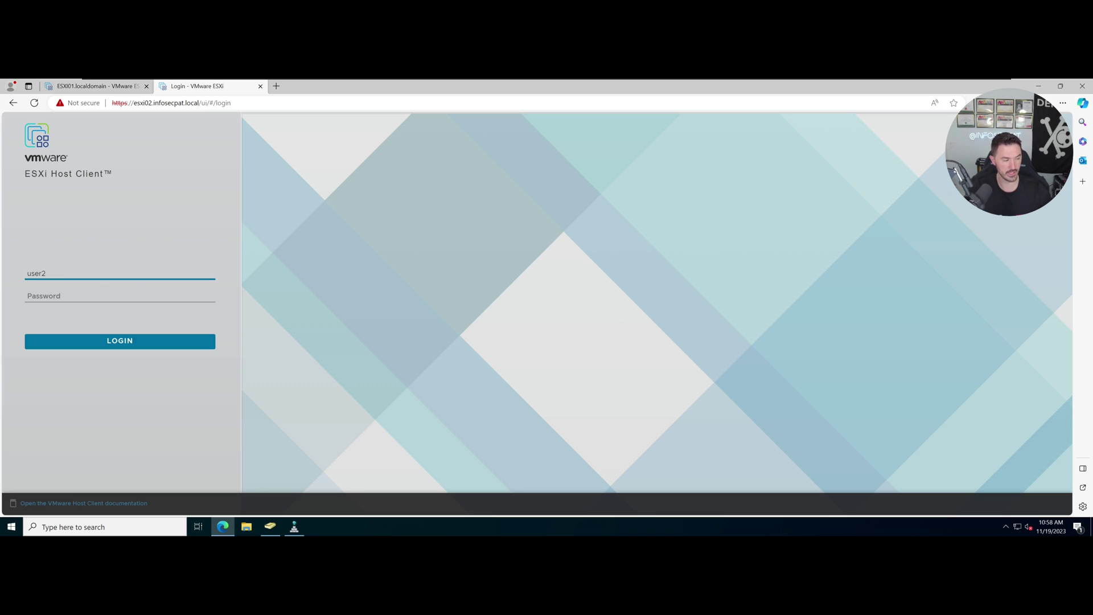
{"action": "type", "text": "@infosec"}
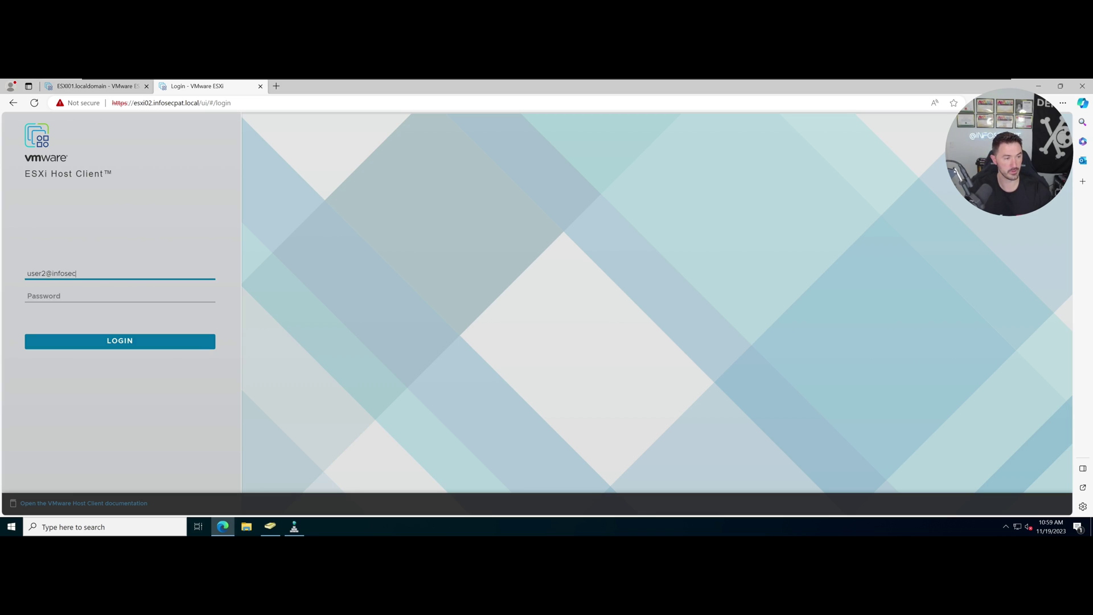
{"action": "type", "text": "pat.loc"}
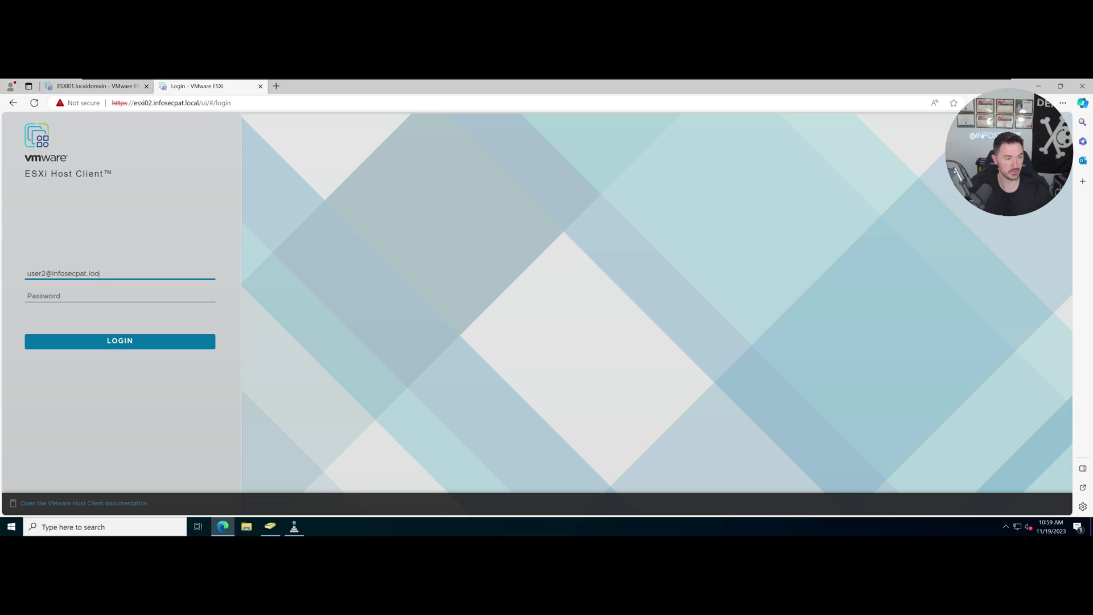
{"action": "type", "text": "ao"}
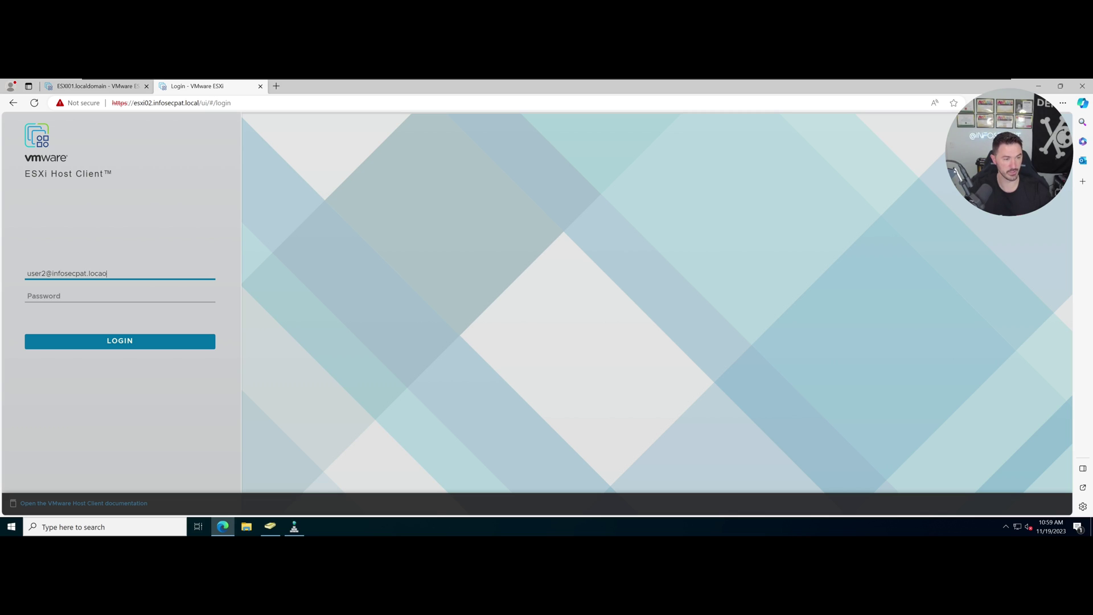
{"action": "key", "text": "Tab"}
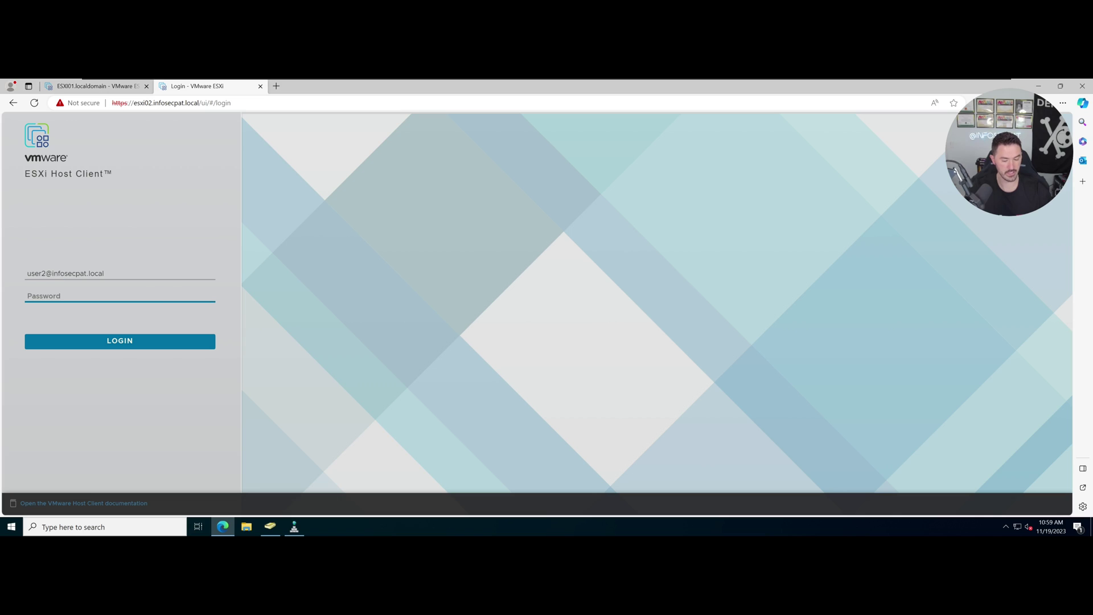
{"action": "type", "text": "Pssword123!"}
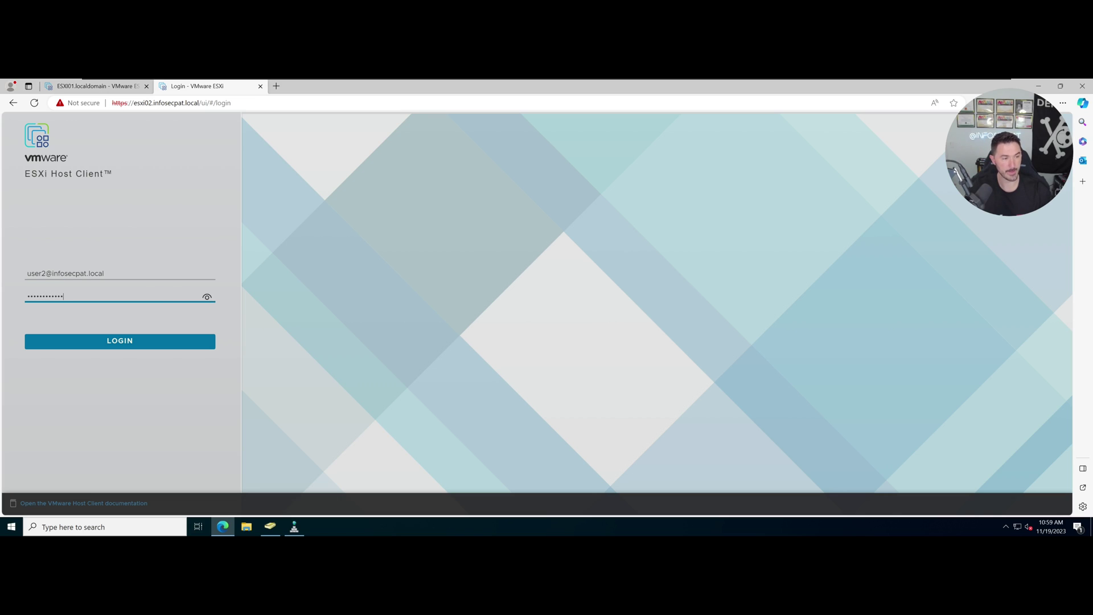
{"action": "key", "text": "Return"}
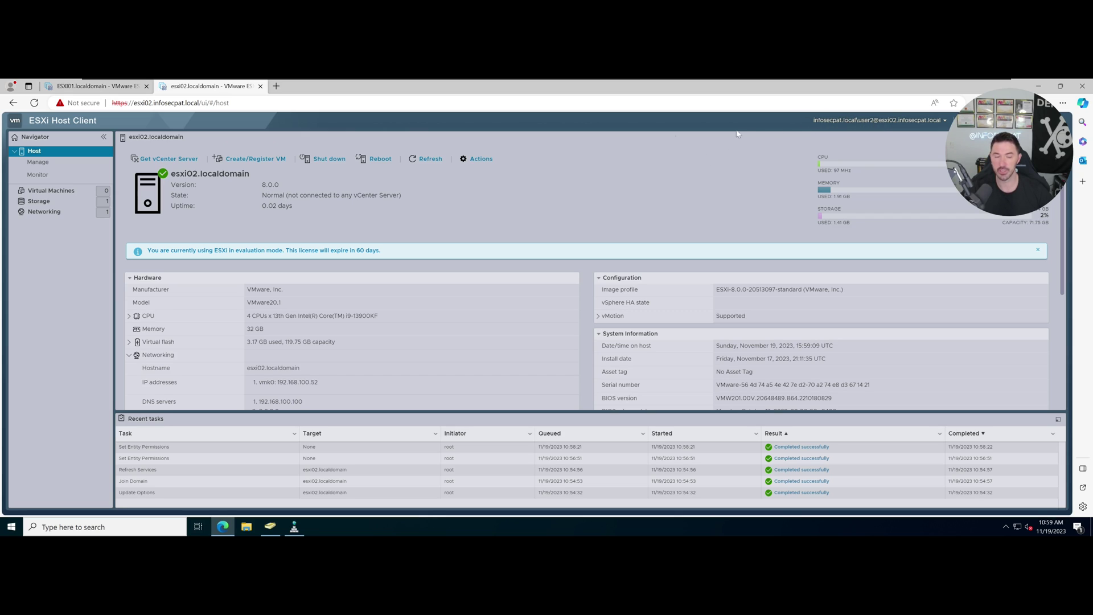
{"action": "left_click", "coordinate": [478, 159]}
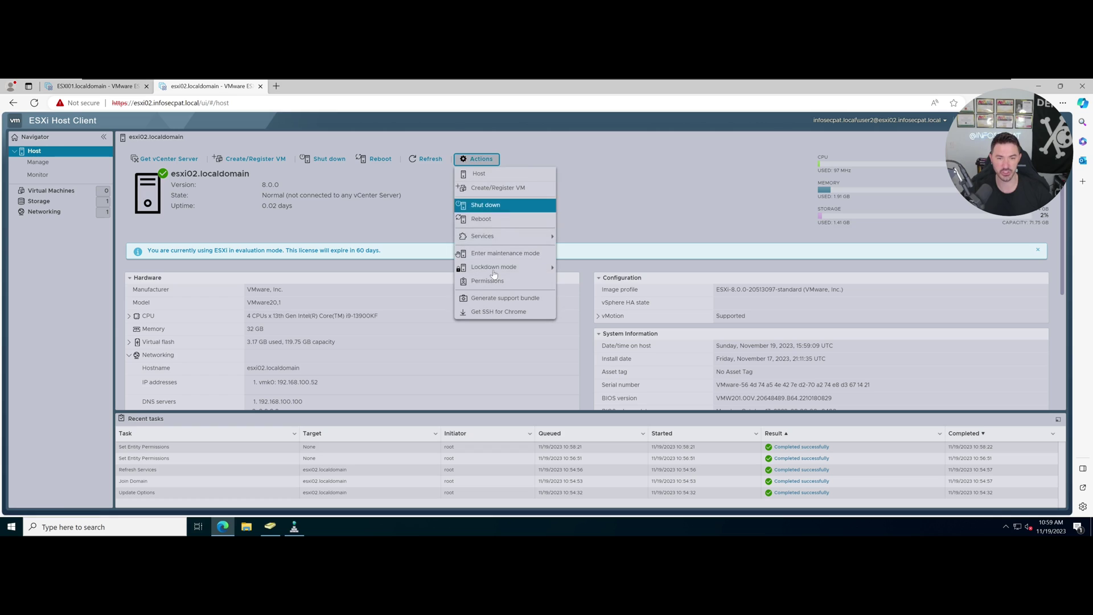
{"action": "left_click", "coordinate": [488, 282]}
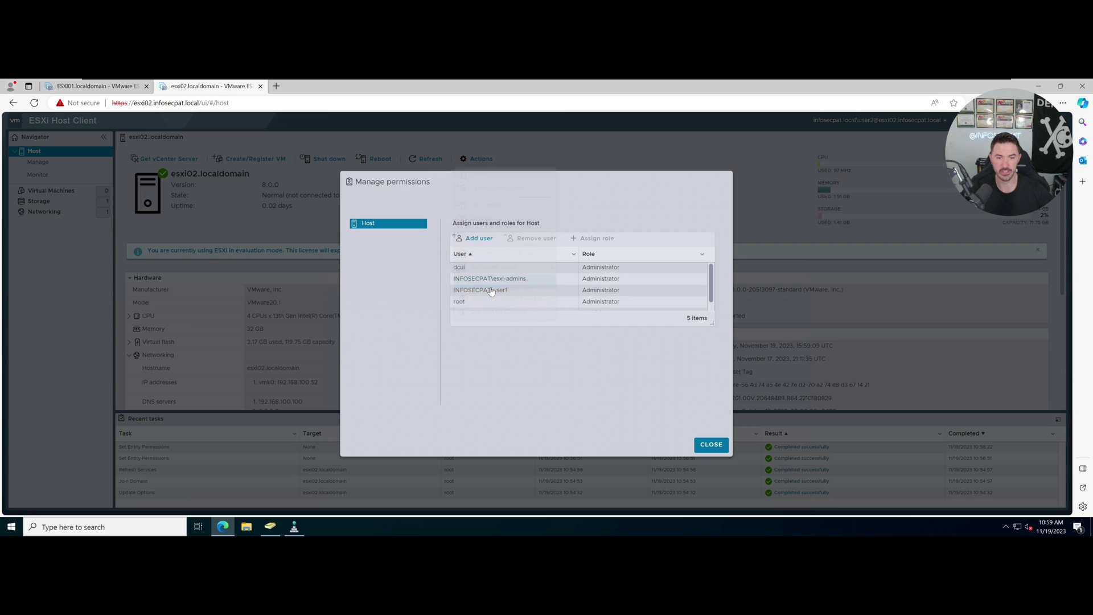
{"action": "left_click", "coordinate": [495, 239]}
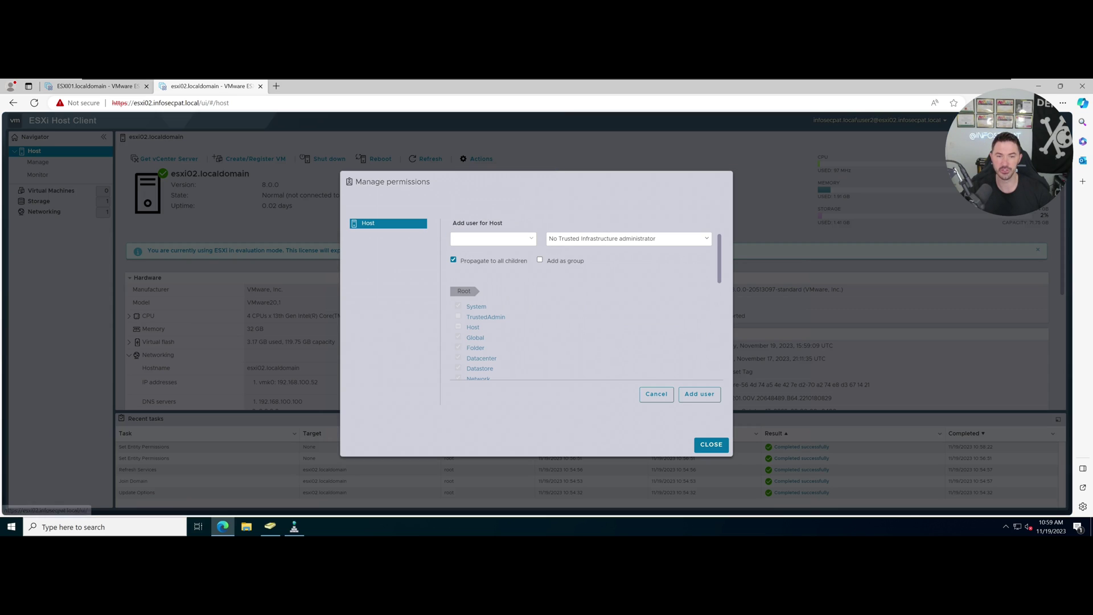
{"action": "left_click", "coordinate": [594, 242]}
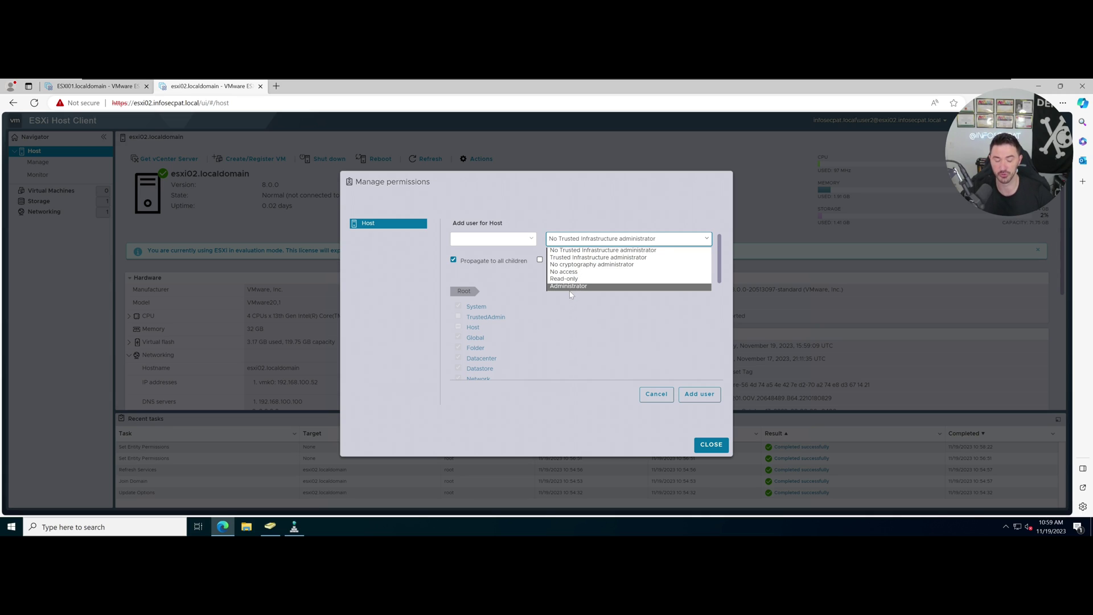
{"action": "left_click", "coordinate": [572, 333]}
{"action": "left_click", "coordinate": [709, 444]}
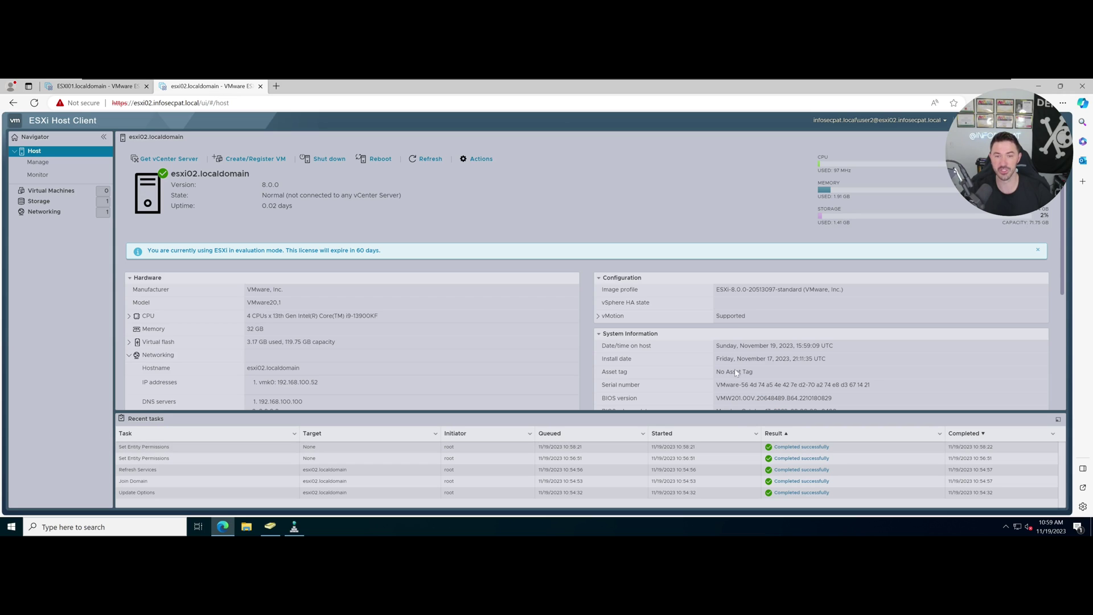